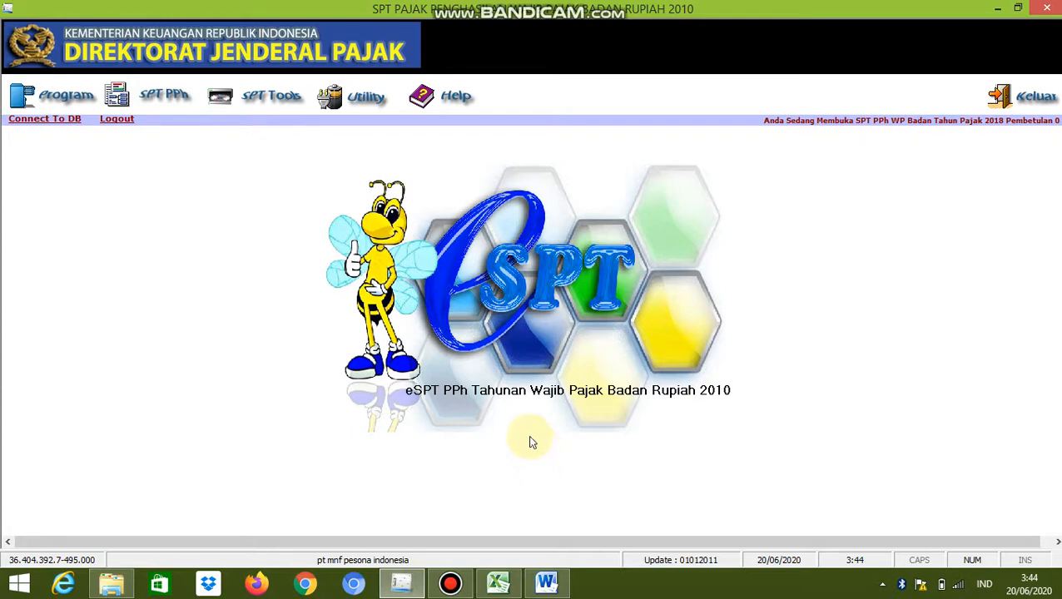
Open Formulir 1771-IV from the SPT PPh attachments and look through its Bagian A and Bagian B pages
{"action": "left_click", "coordinate": [185, 103]}
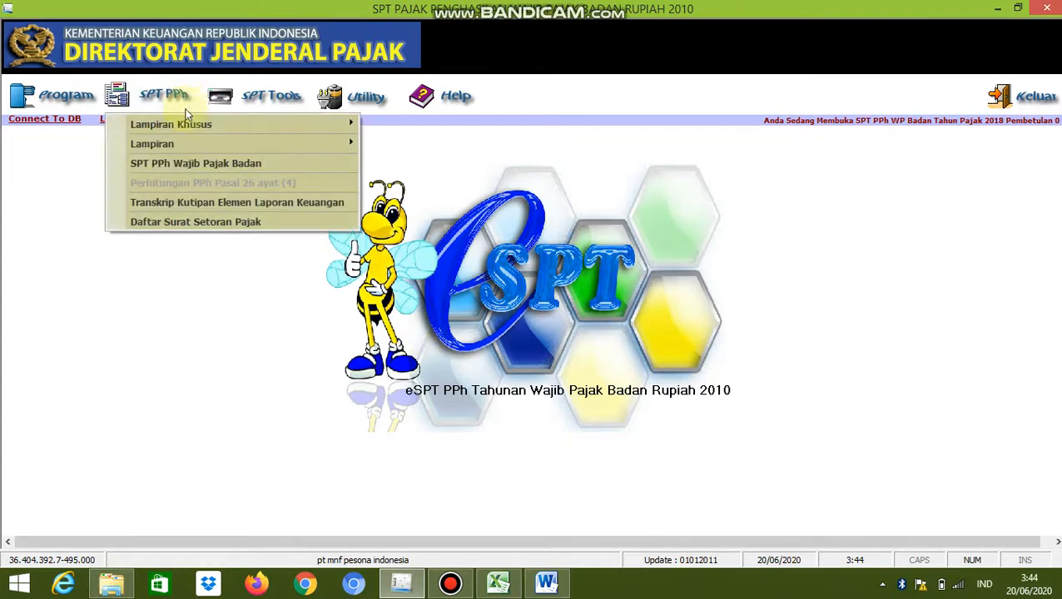
{"action": "mouse_move", "coordinate": [187, 127]}
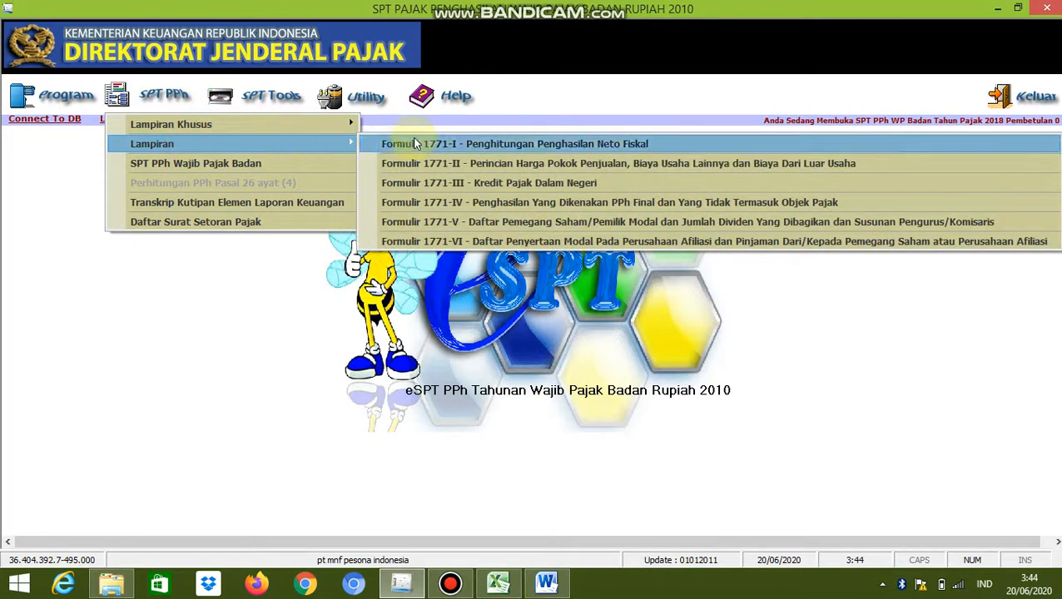
{"action": "left_click", "coordinate": [454, 206]}
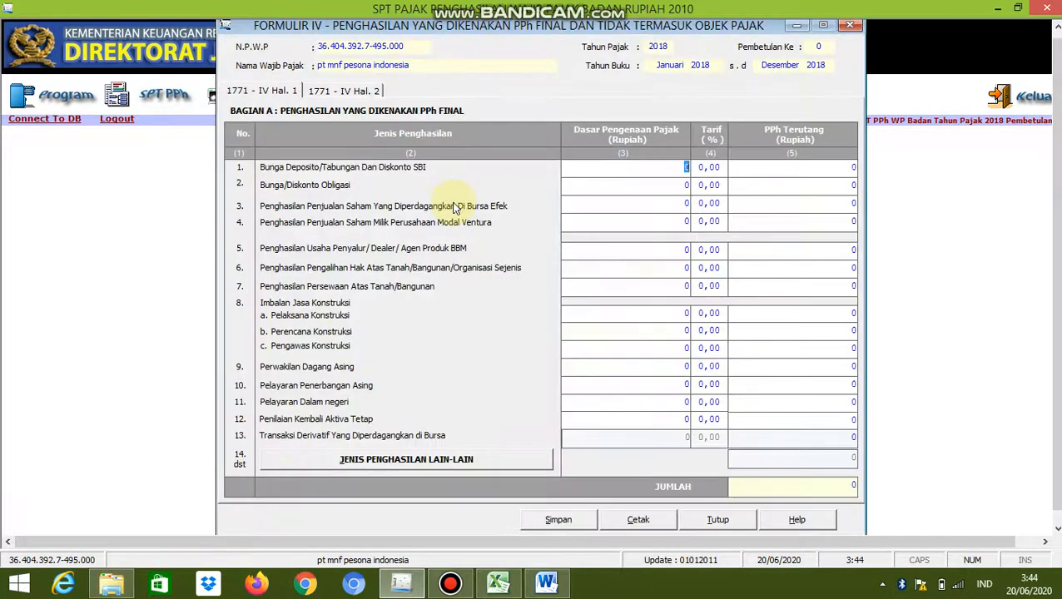
{"action": "left_click", "coordinate": [376, 92]}
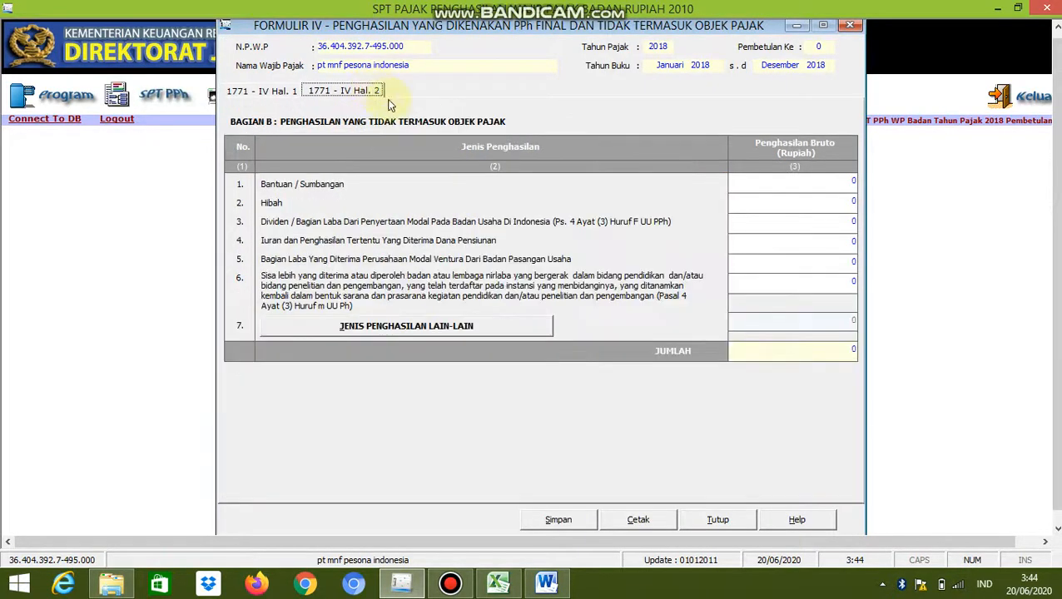
{"action": "left_click", "coordinate": [275, 92]}
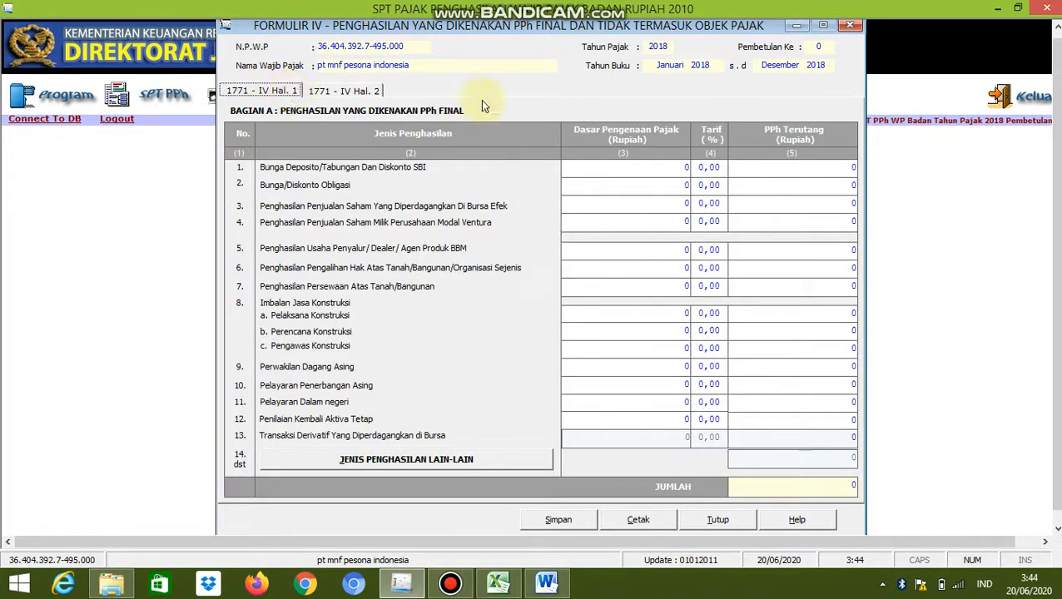
{"action": "left_click", "coordinate": [332, 91]}
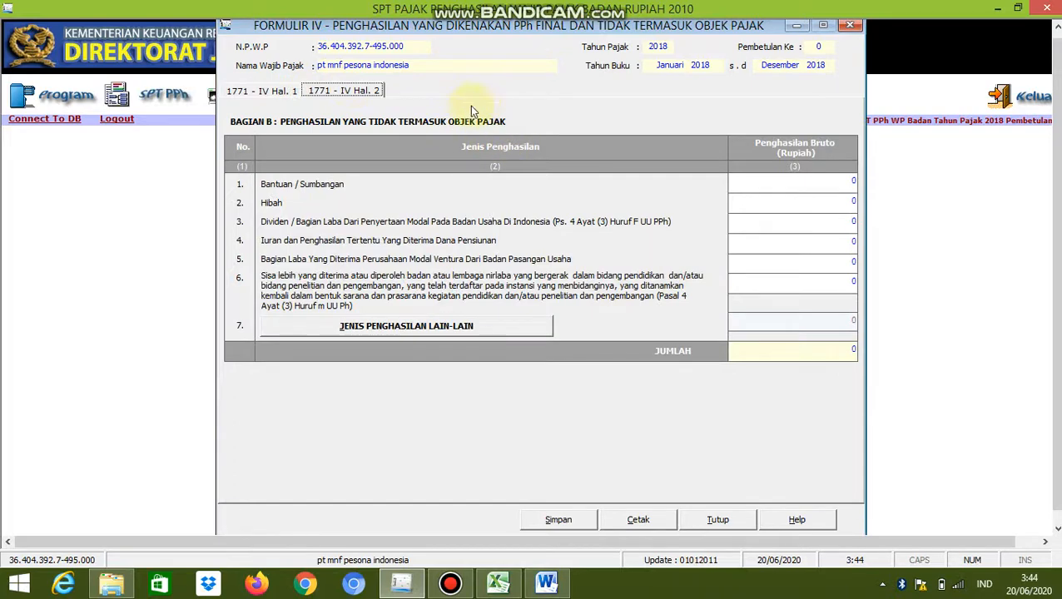
{"action": "left_click", "coordinate": [272, 98]}
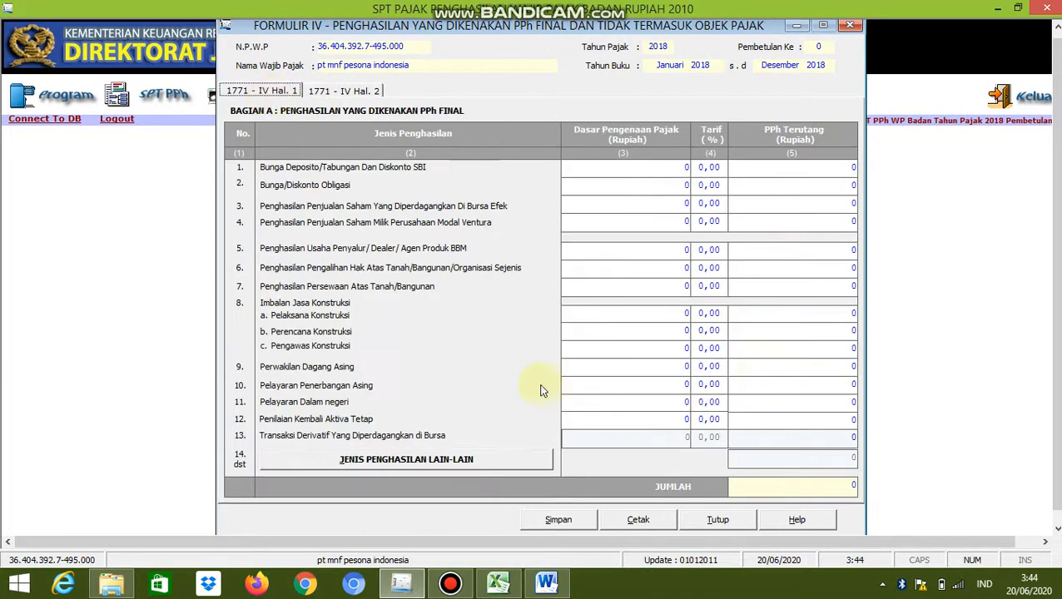
Consult the Word assignment and enter 150.000.000 as tax base and 20% as rate for Bunga Deposito/Tabungan in Bagian A
{"action": "mouse_move", "coordinate": [530, 593]}
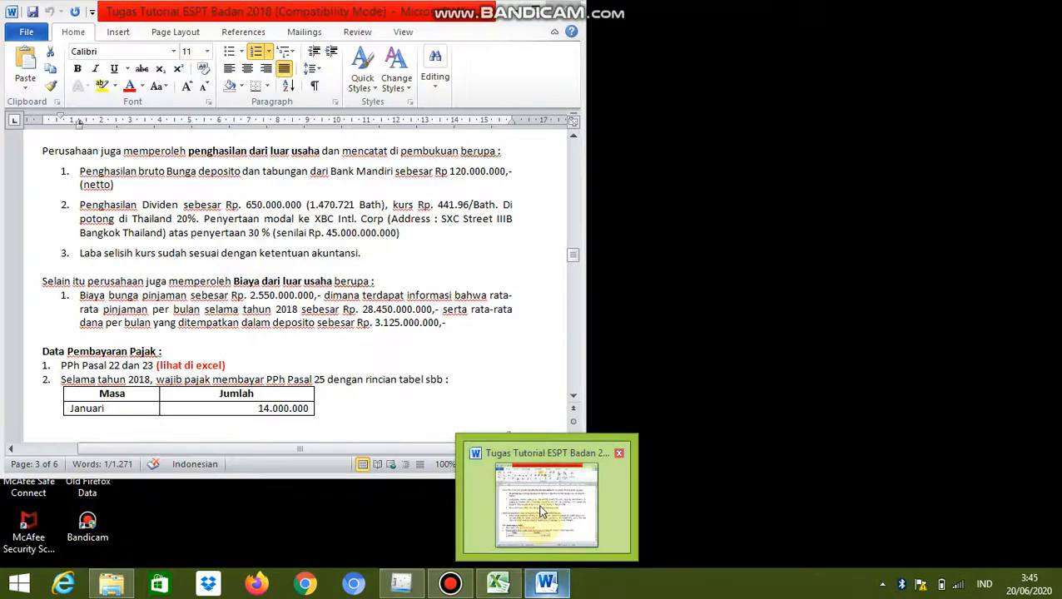
{"action": "left_click", "coordinate": [540, 509]}
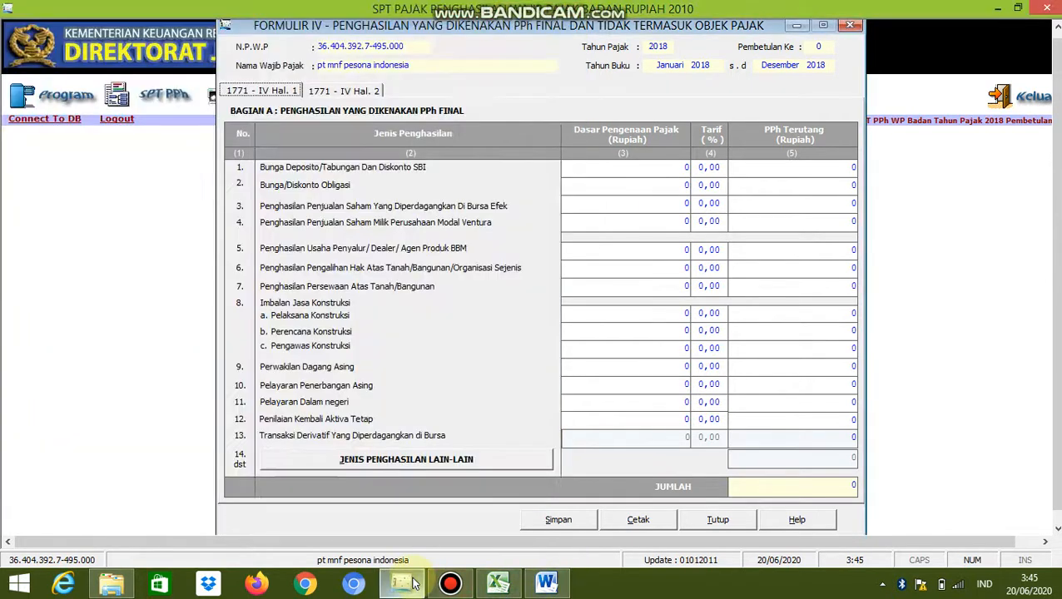
{"action": "left_click", "coordinate": [401, 583]}
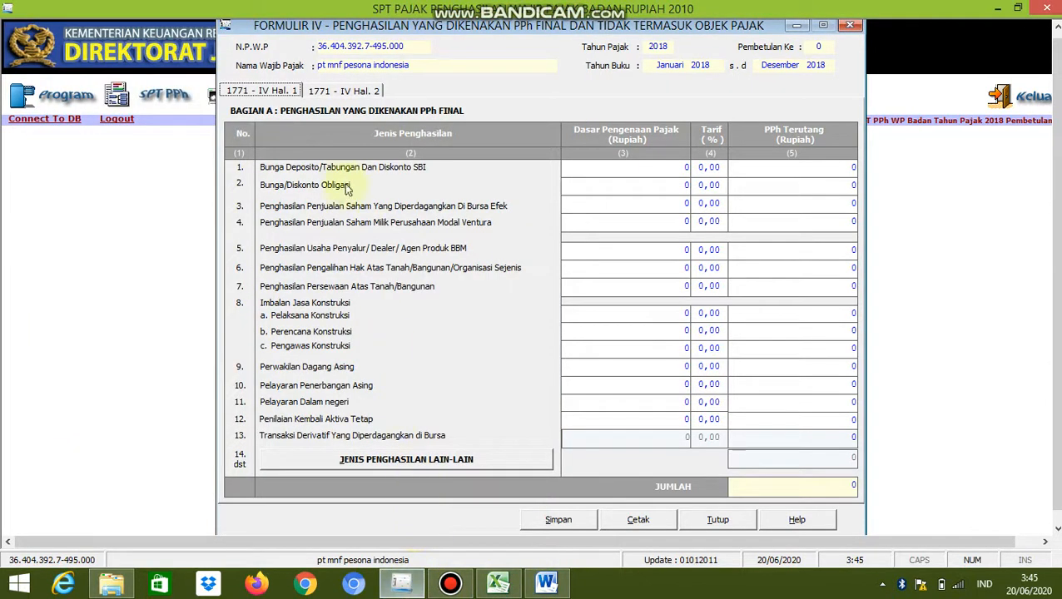
{"action": "left_click", "coordinate": [686, 171]}
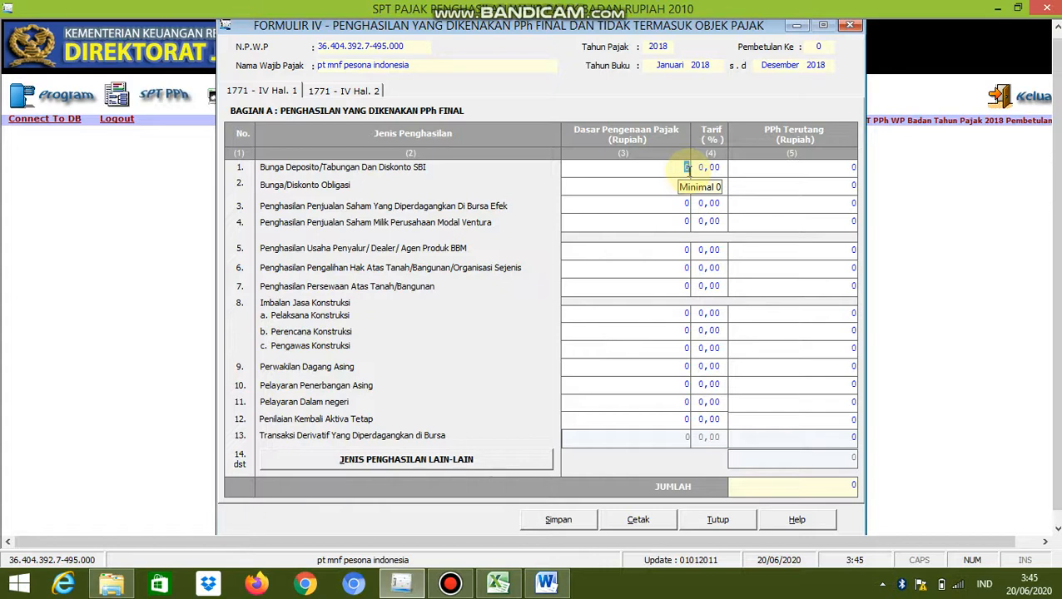
{"action": "type", "text": "150000000"}
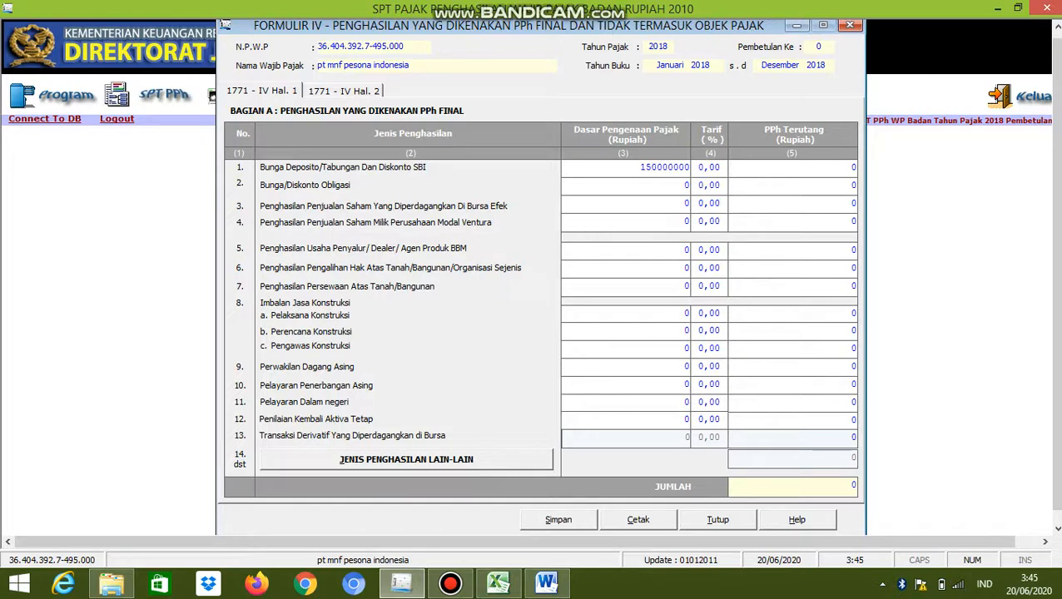
{"action": "key", "text": "Tab"}
{"action": "type", "text": "20"}
{"action": "key", "text": "Tab"}
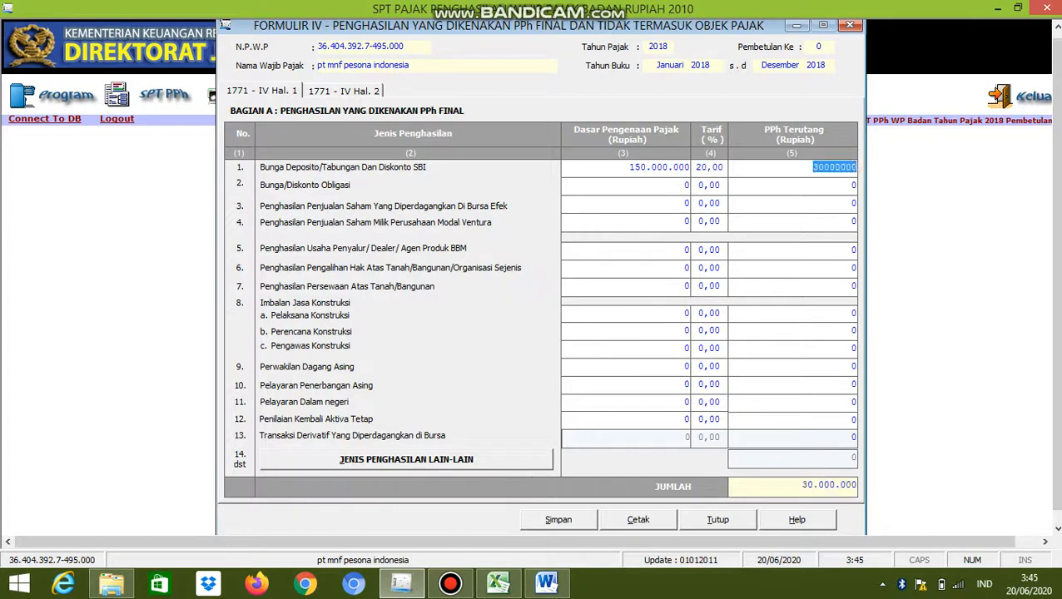
{"action": "key", "text": "Tab"}
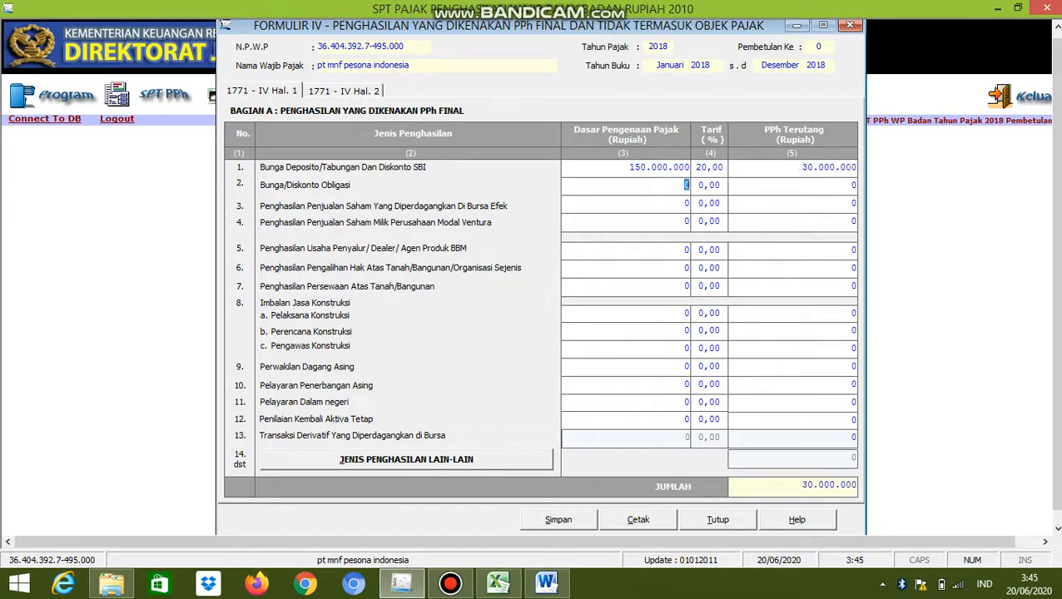
Check the Bagian B non-taxable income page against the Word assignment and save Formulir IV
{"action": "left_click", "coordinate": [372, 93]}
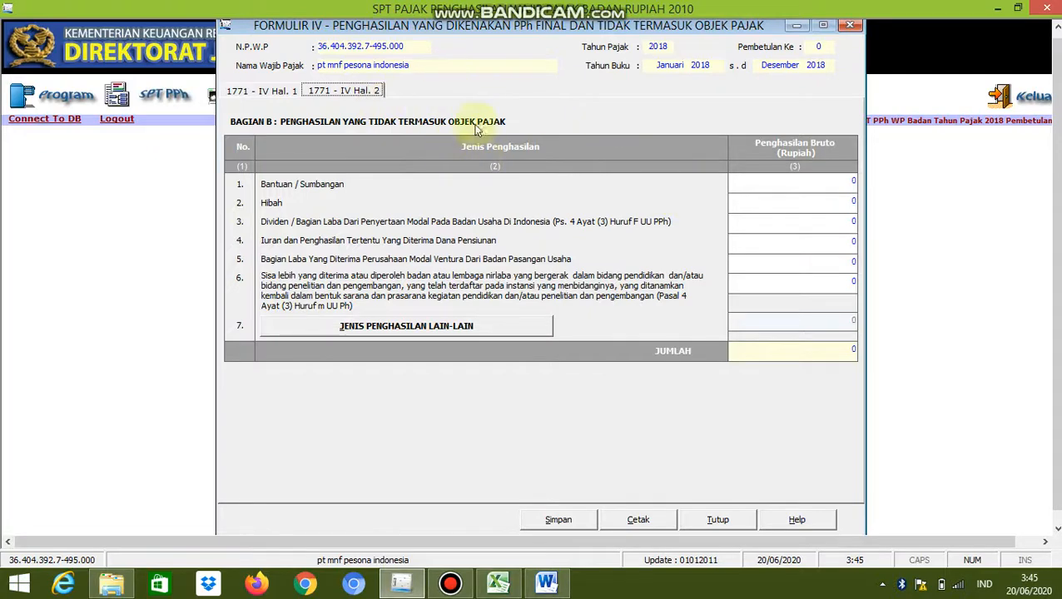
{"action": "left_click", "coordinate": [545, 499]}
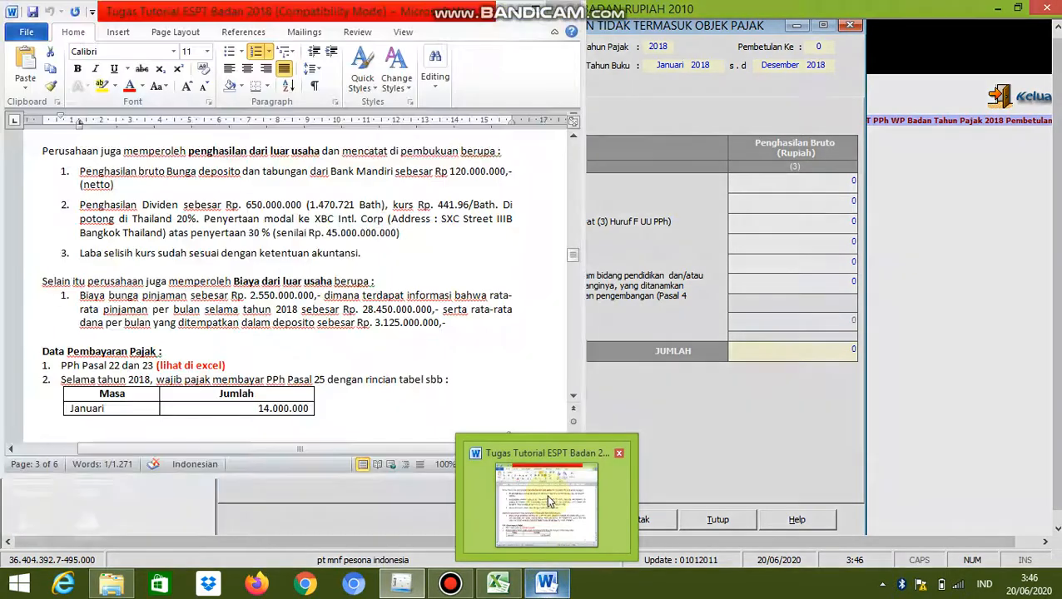
{"action": "mouse_move", "coordinate": [545, 494]}
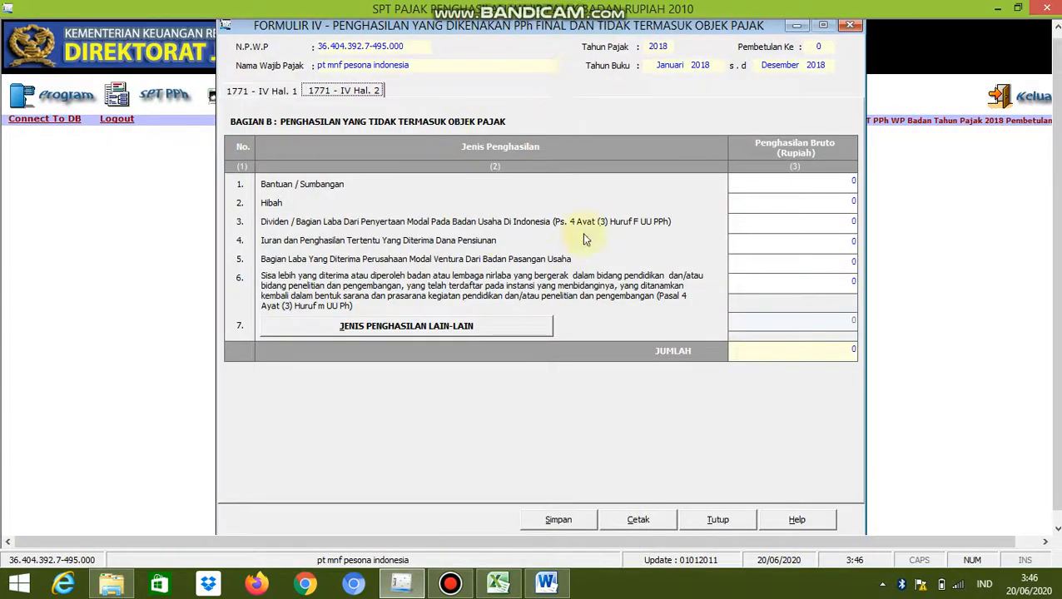
{"action": "left_click", "coordinate": [559, 516]}
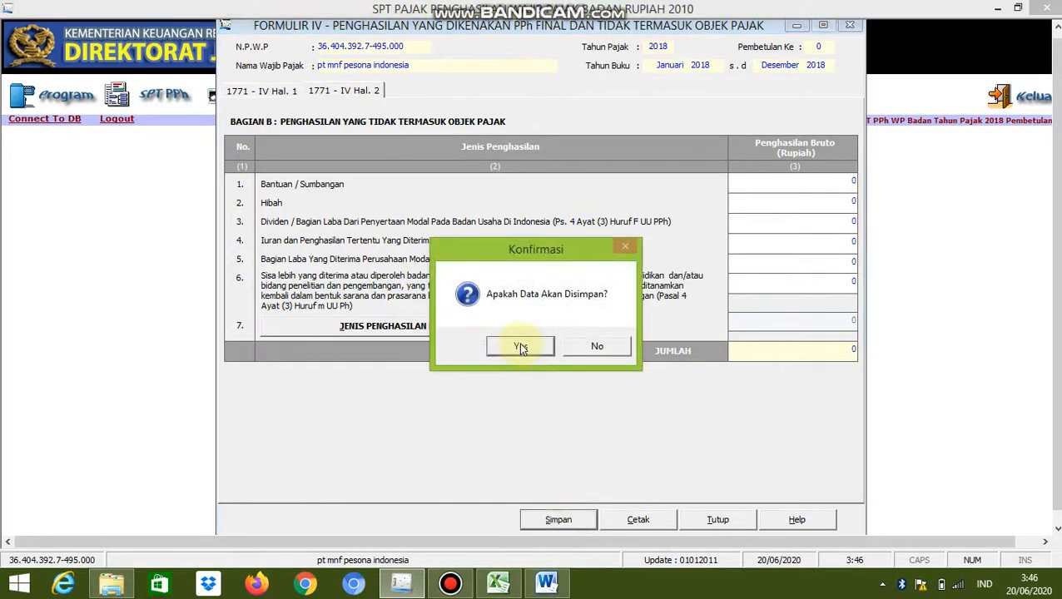
{"action": "left_click", "coordinate": [519, 348]}
{"action": "left_click", "coordinate": [581, 353]}
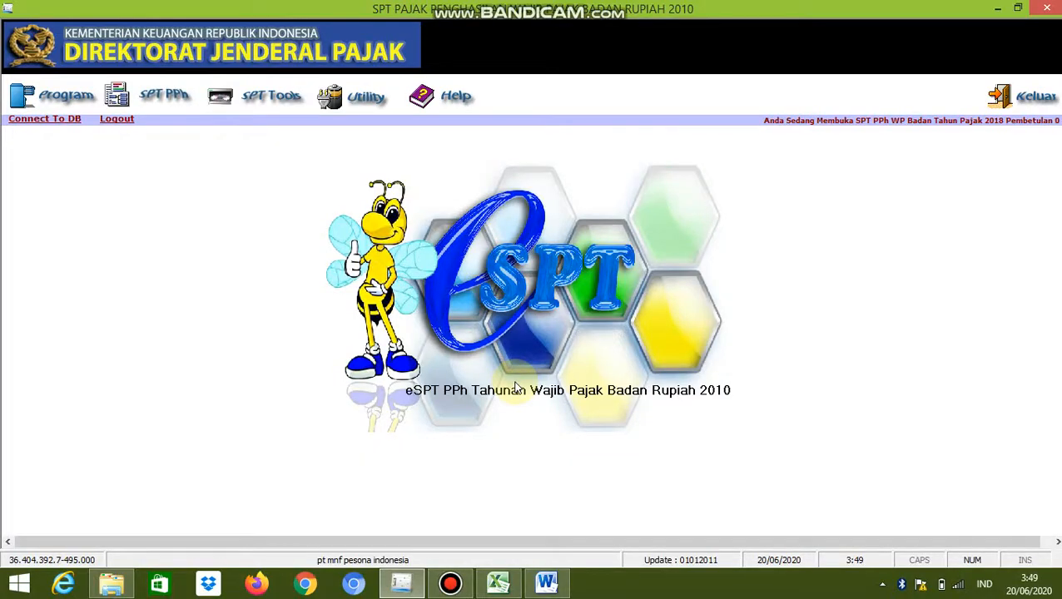
Open the Perhitungan Kompensasi Kerugian Fiskal special attachment and consult the prior-year fiscal profit/loss table in the Word assignment
{"action": "left_click", "coordinate": [190, 107]}
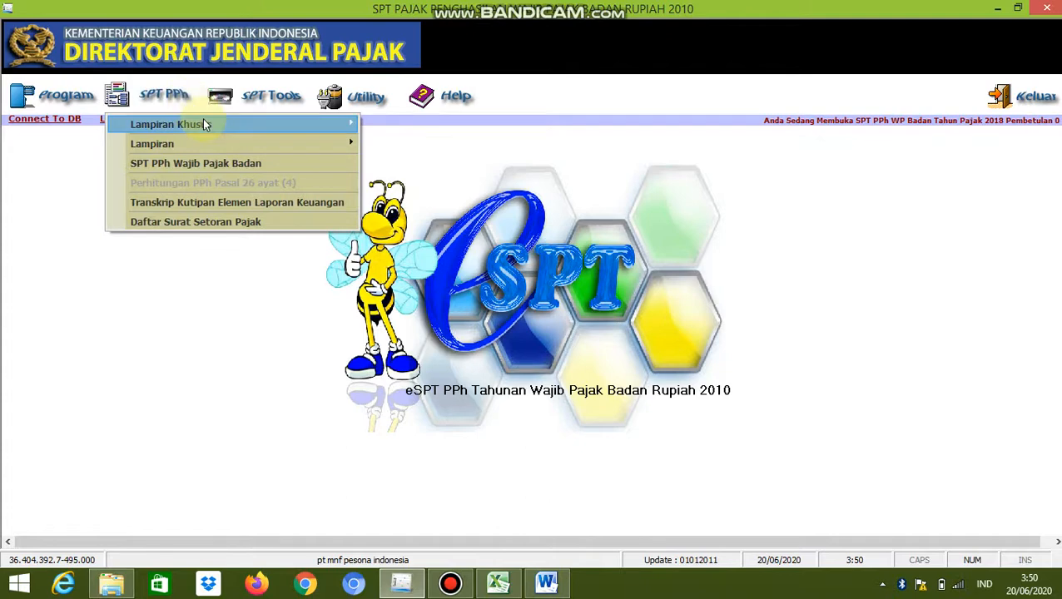
{"action": "mouse_move", "coordinate": [340, 122]}
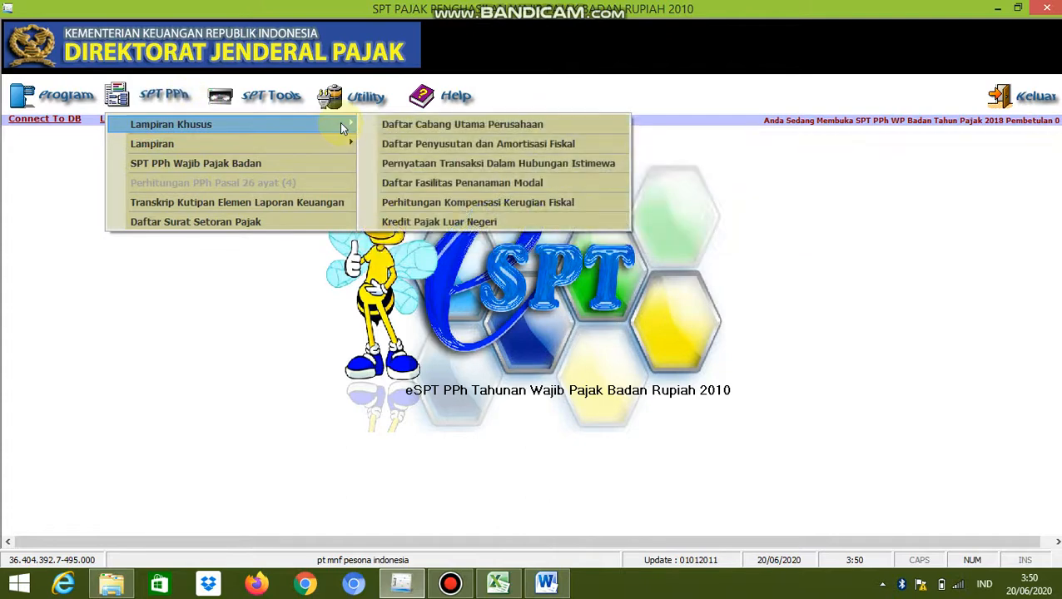
{"action": "left_click", "coordinate": [454, 205]}
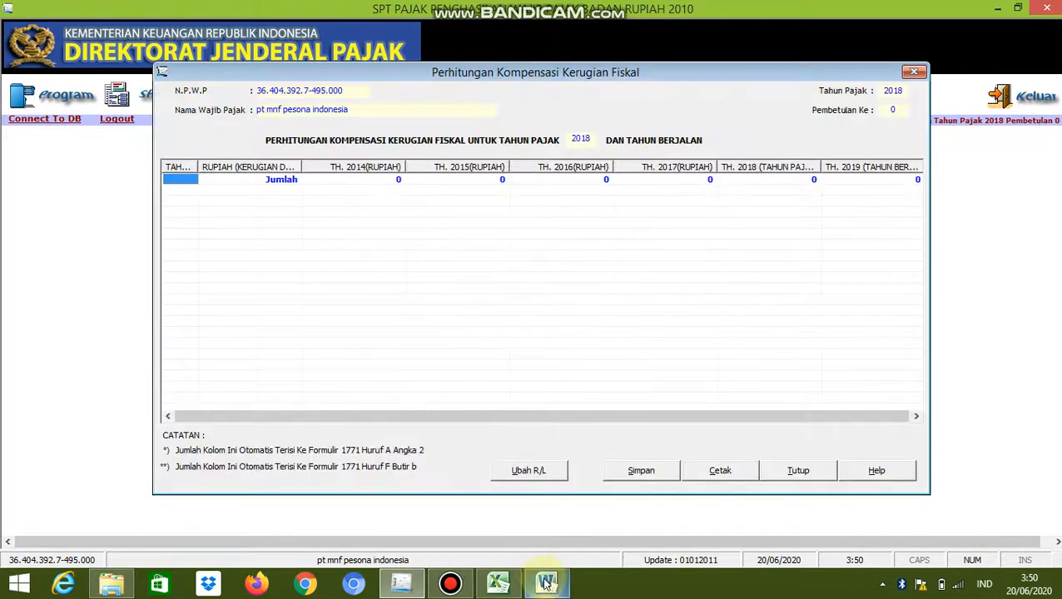
{"action": "left_click", "coordinate": [545, 584]}
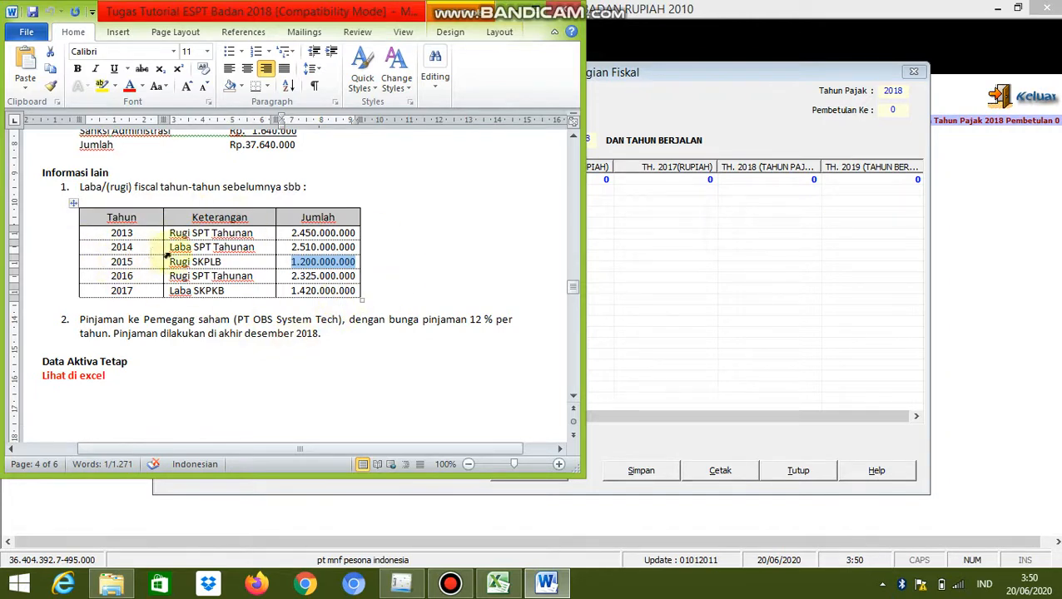
{"action": "left_click", "coordinate": [397, 588]}
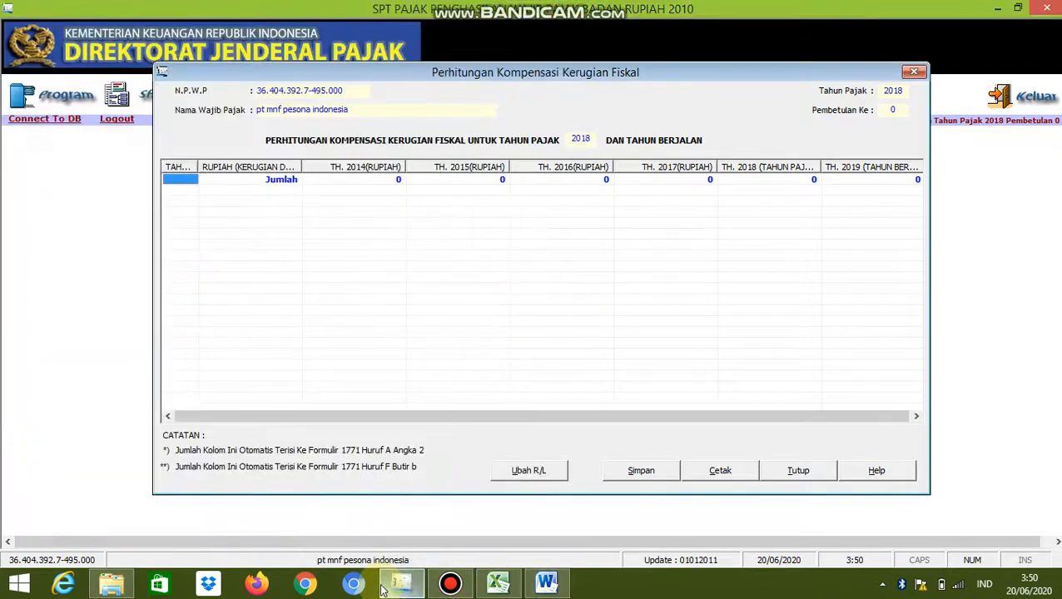
Enter the 2013 fiscal loss from the Word table as -2.450.000.000 with SPT as source, confirming there is no SKP
{"action": "left_click", "coordinate": [517, 472]}
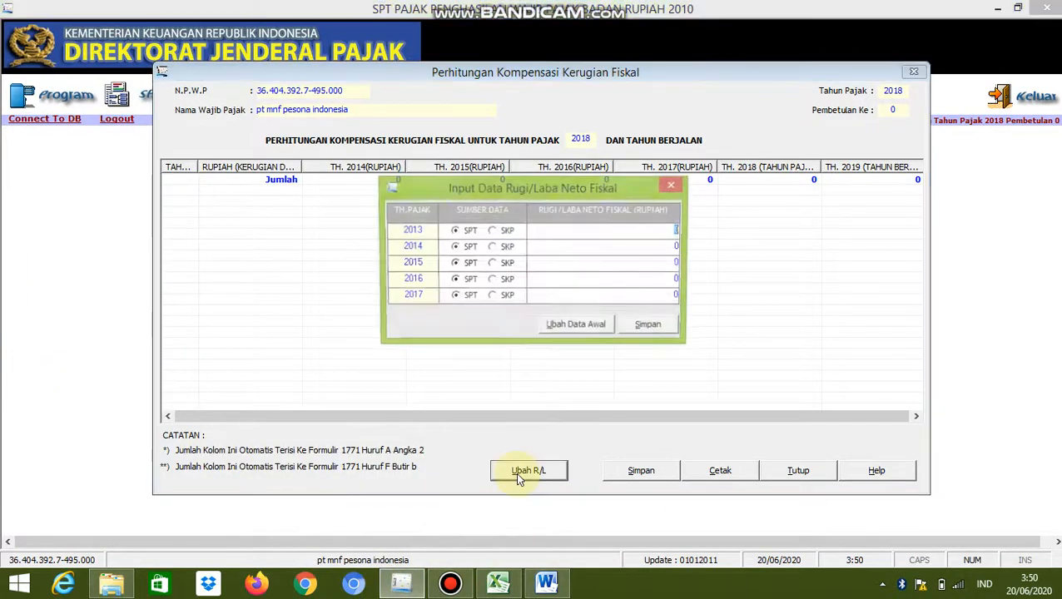
{"action": "left_click", "coordinate": [546, 583]}
{"action": "left_click_drag", "start_coordinate": [289, 232], "coordinate": [354, 235]}
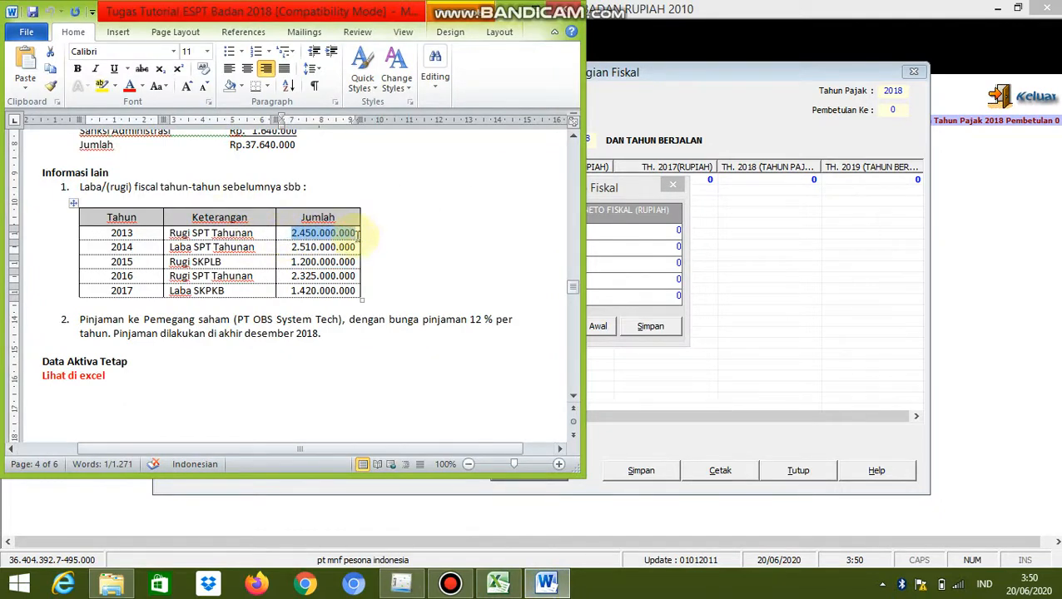
{"action": "left_click", "coordinate": [401, 584]}
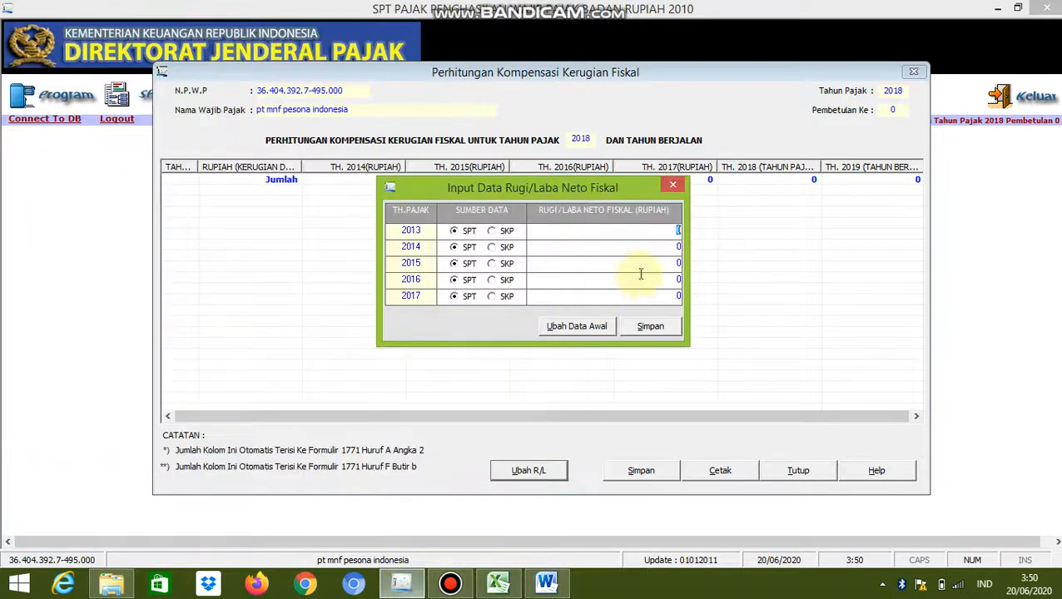
{"action": "key", "text": "BackSpace"}
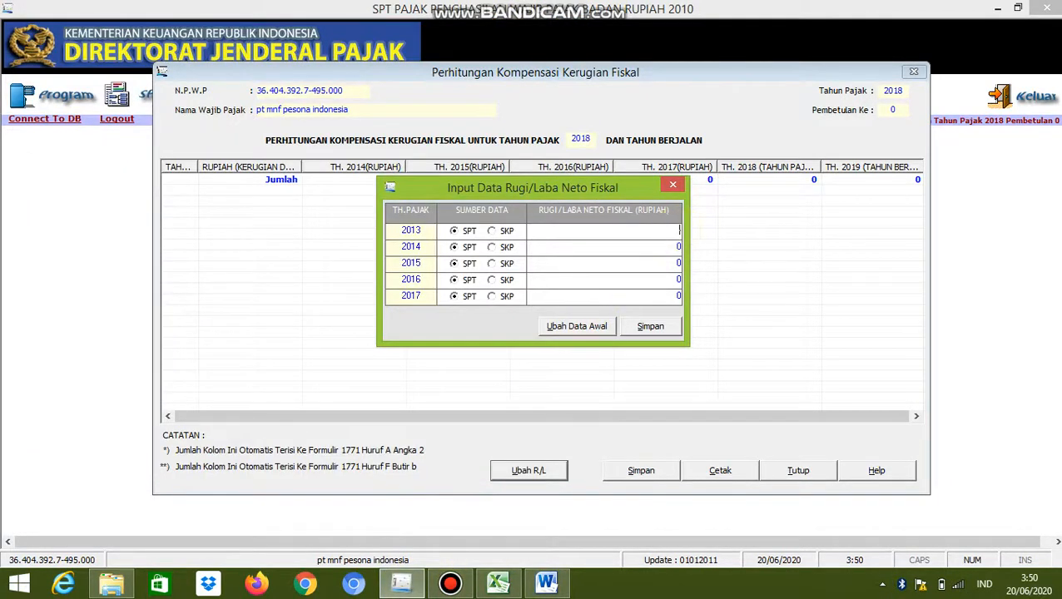
{"action": "right_click", "coordinate": [682, 235]}
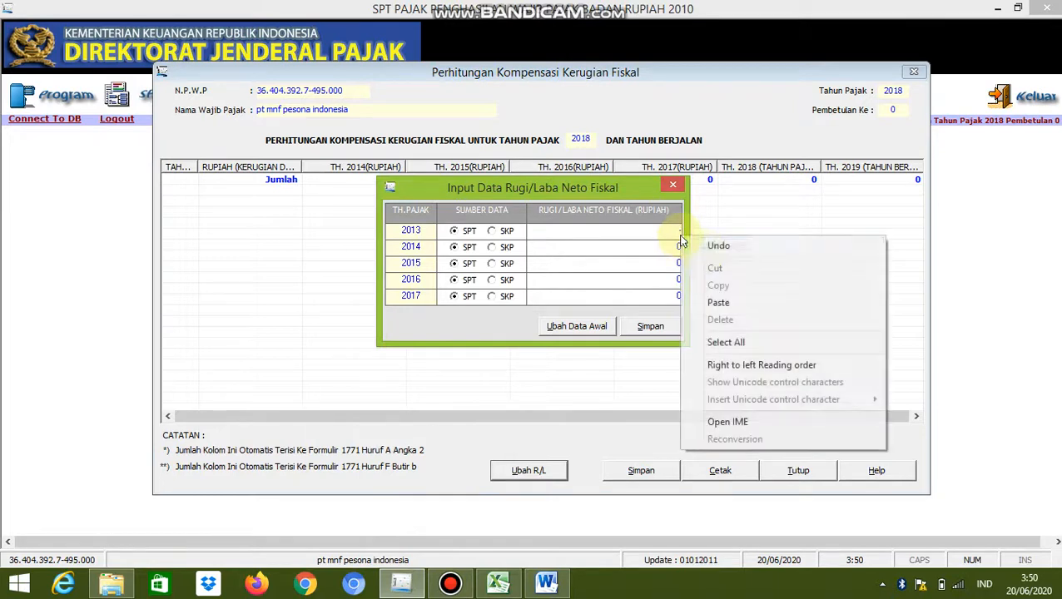
{"action": "left_click", "coordinate": [726, 302]}
{"action": "key", "text": "Return"}
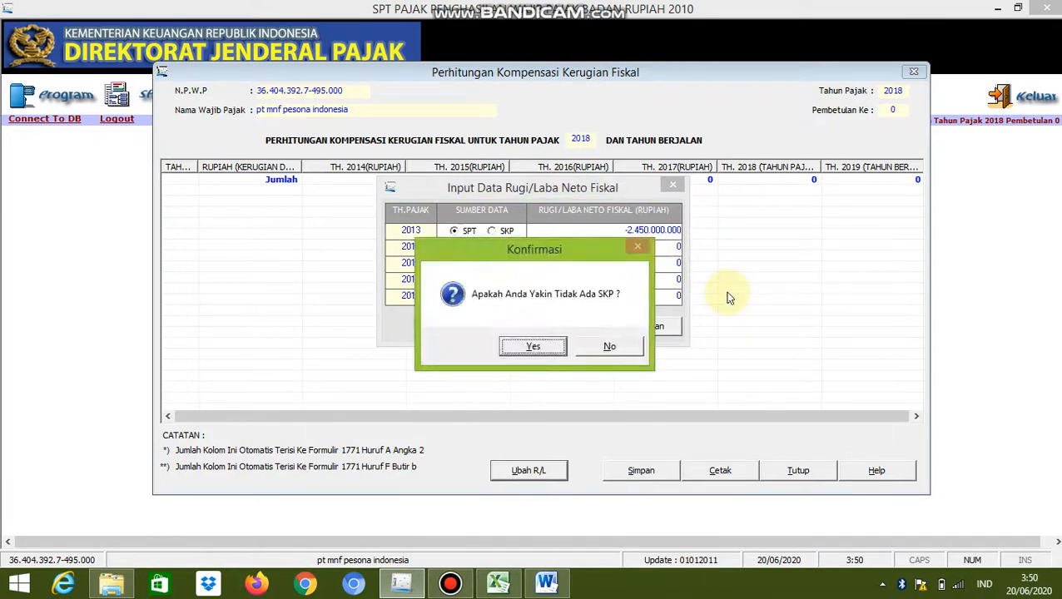
{"action": "left_click", "coordinate": [532, 347]}
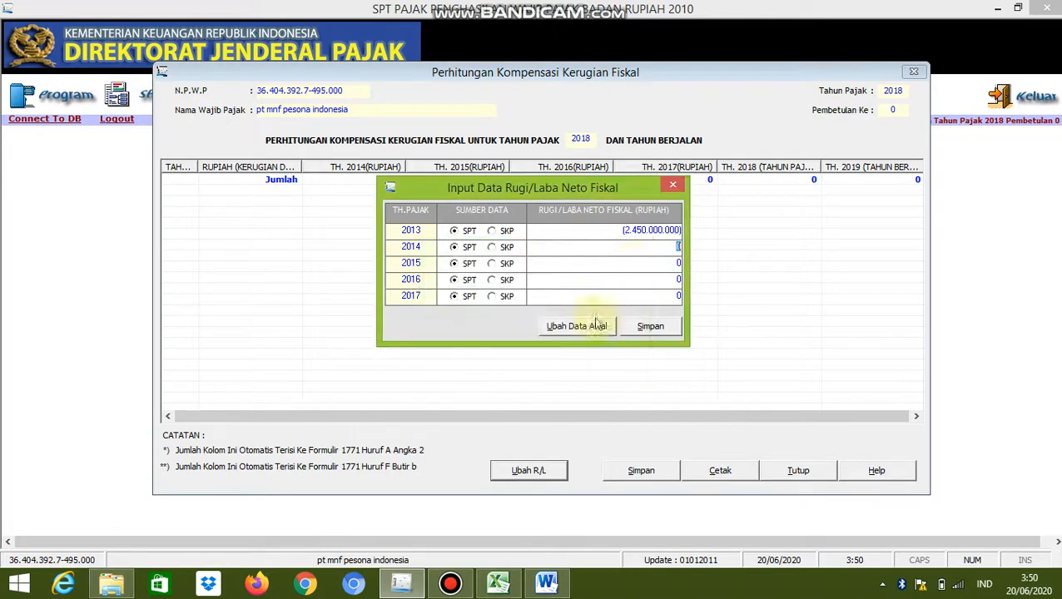
Copy the 2014 fiscal profit of 2.510.000.000 from the Word table into the 2014 row of the fiscal profit/loss input
{"action": "mouse_move", "coordinate": [569, 591]}
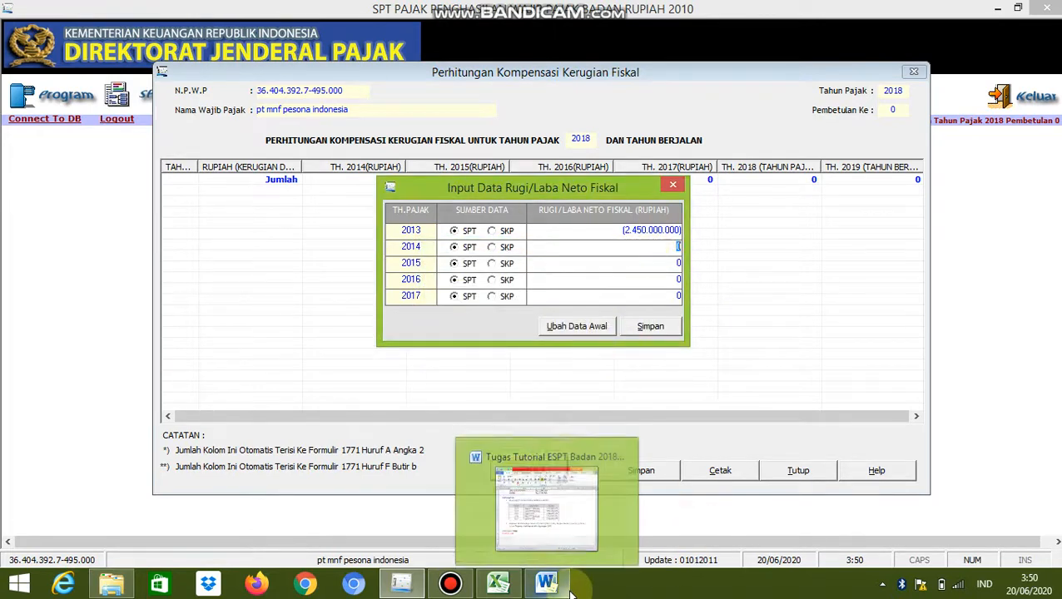
{"action": "left_click", "coordinate": [499, 499]}
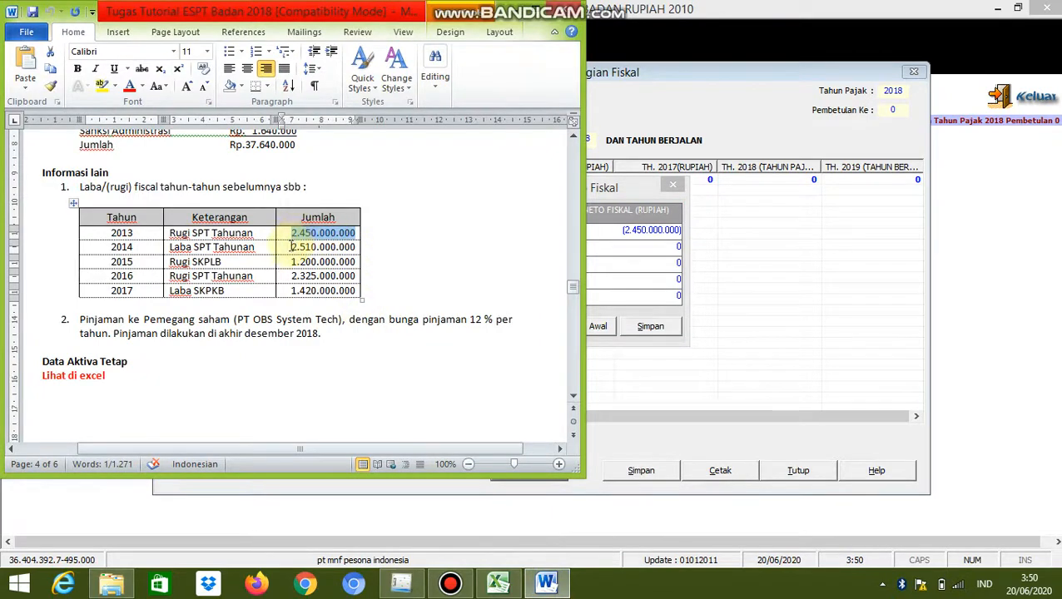
{"action": "left_click_drag", "start_coordinate": [292, 243], "coordinate": [362, 247]}
{"action": "key", "text": "ctrl+c"}
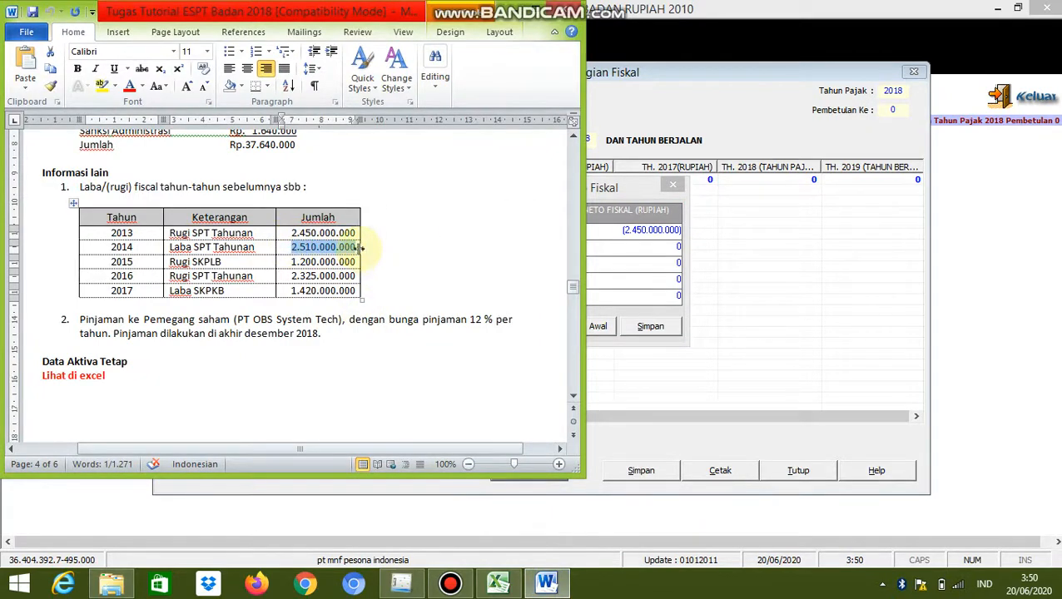
{"action": "left_click", "coordinate": [408, 584]}
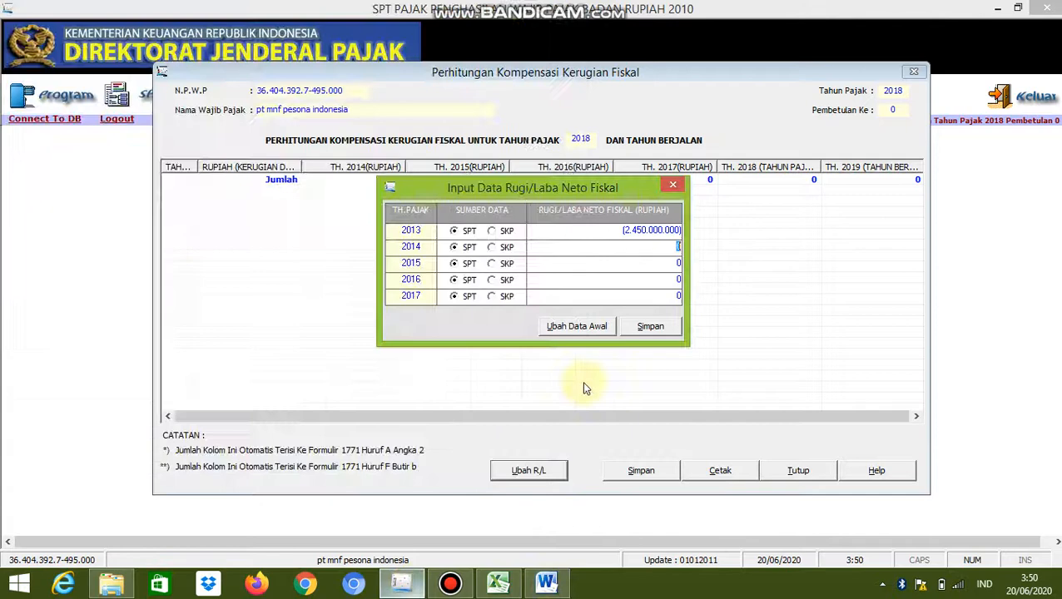
{"action": "right_click", "coordinate": [677, 247]}
{"action": "left_click", "coordinate": [705, 317]}
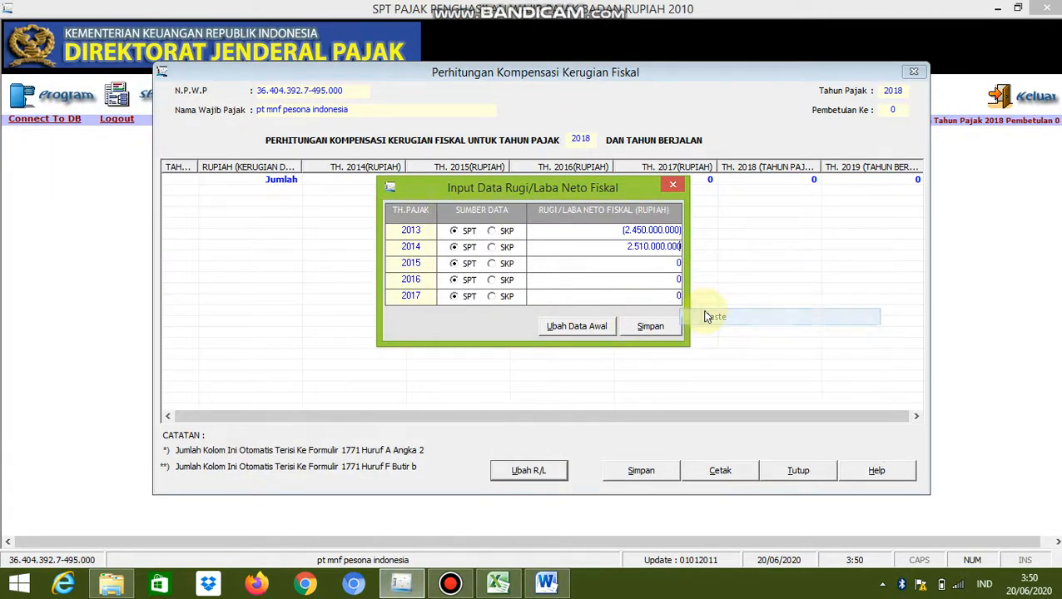
Enter the 2015 fiscal loss from the Word table as -1.200.000.000 with SKP as the data source
{"action": "left_click", "coordinate": [675, 263]}
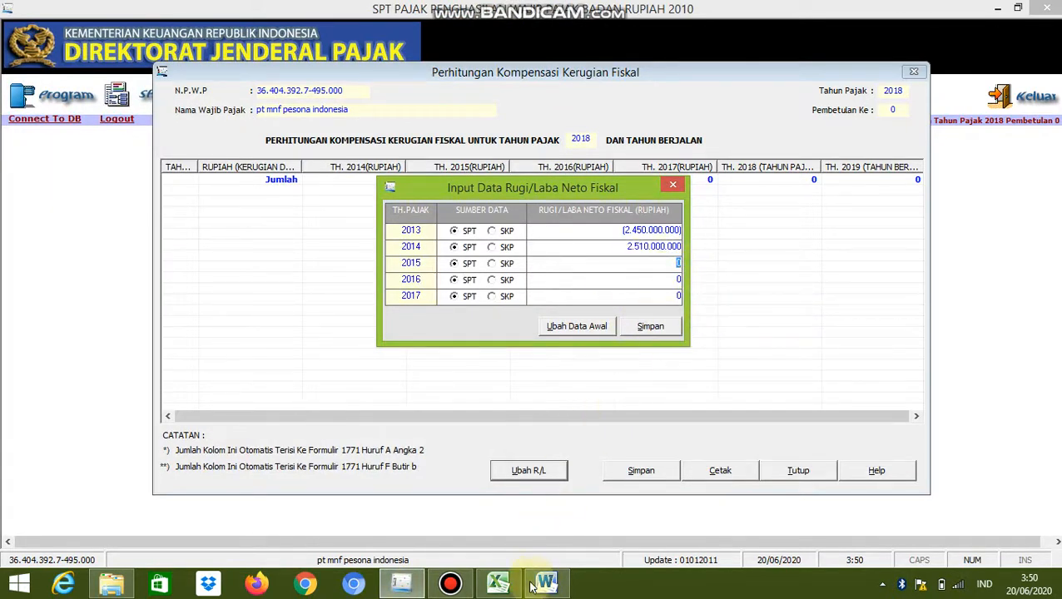
{"action": "mouse_move", "coordinate": [533, 584]}
{"action": "left_click", "coordinate": [533, 526]}
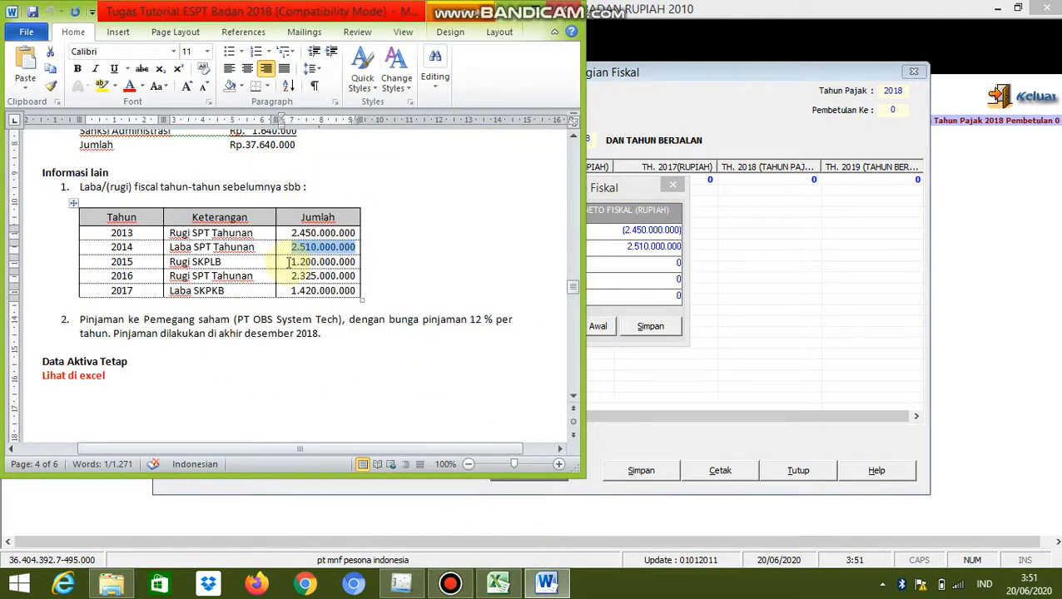
{"action": "left_click_drag", "start_coordinate": [289, 262], "coordinate": [356, 263]}
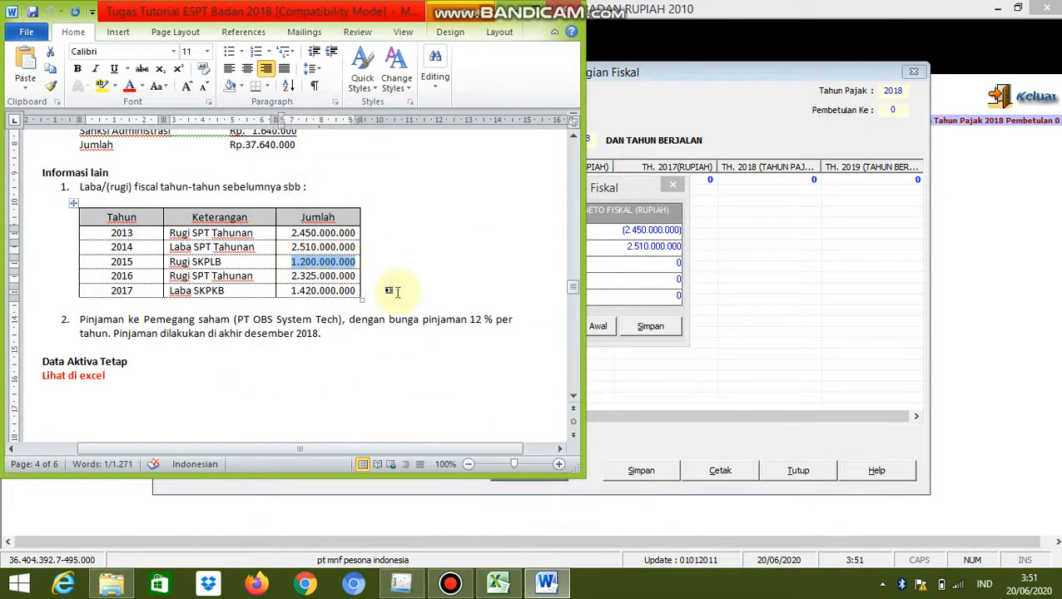
{"action": "left_click", "coordinate": [401, 583]}
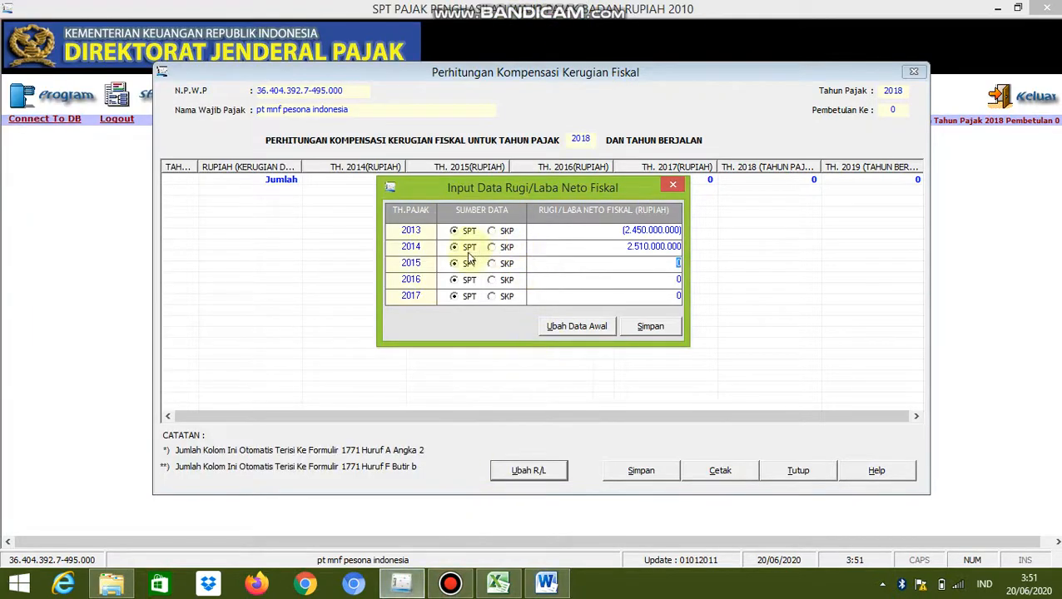
{"action": "left_click", "coordinate": [492, 263]}
{"action": "right_click", "coordinate": [670, 266]}
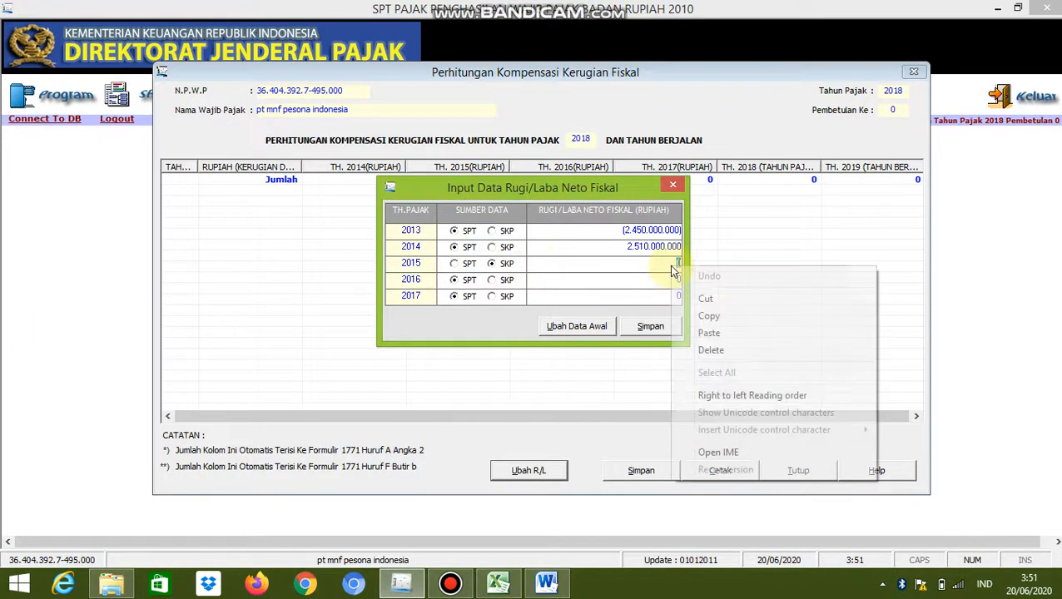
{"action": "left_click", "coordinate": [671, 266]}
{"action": "key", "text": "BackSpace"}
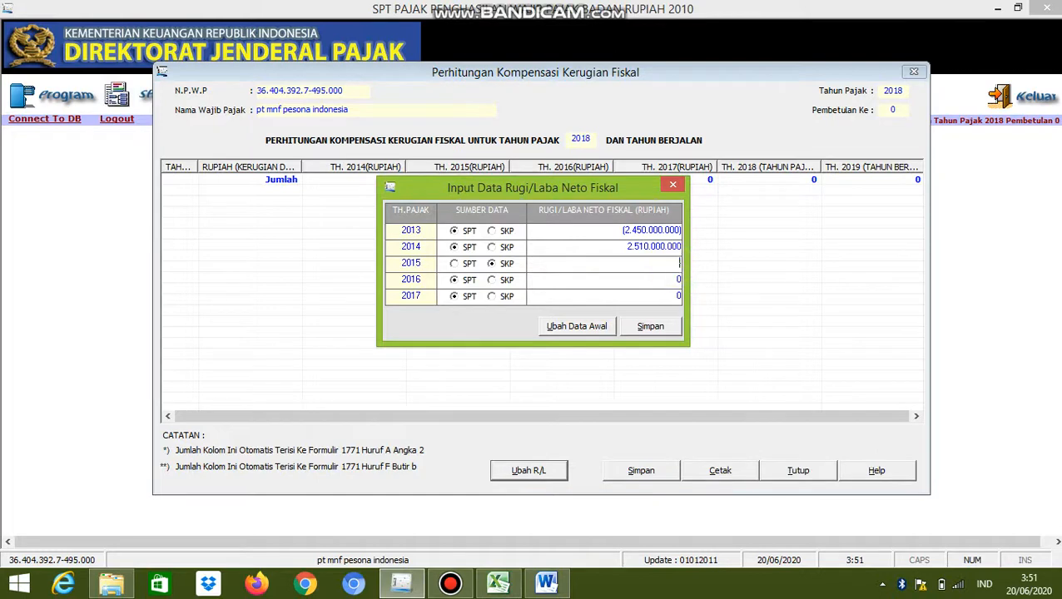
{"action": "right_click", "coordinate": [670, 264]}
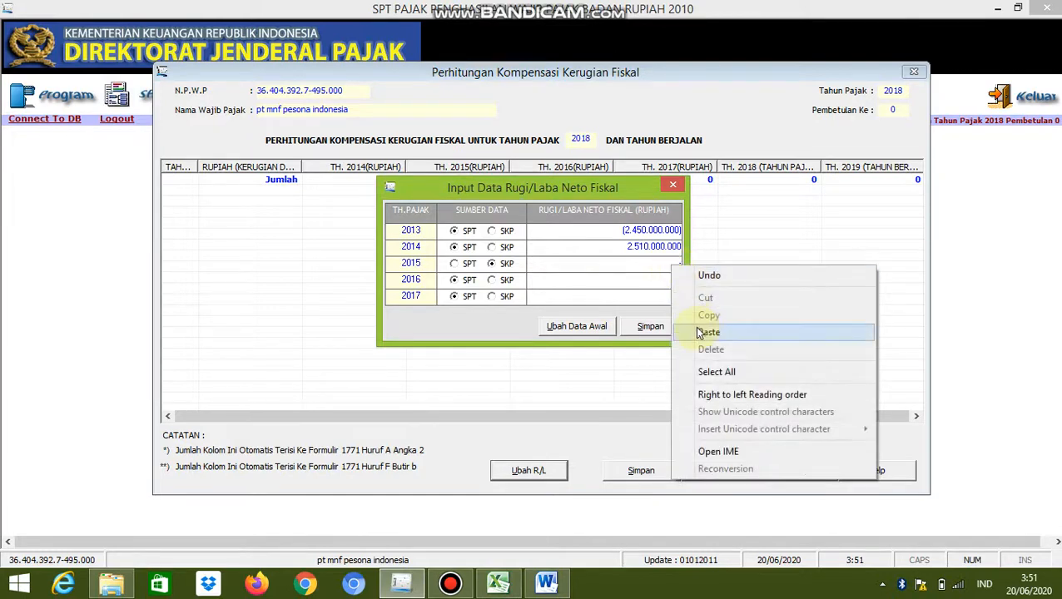
{"action": "left_click", "coordinate": [707, 332]}
{"action": "key", "text": "Tab"}
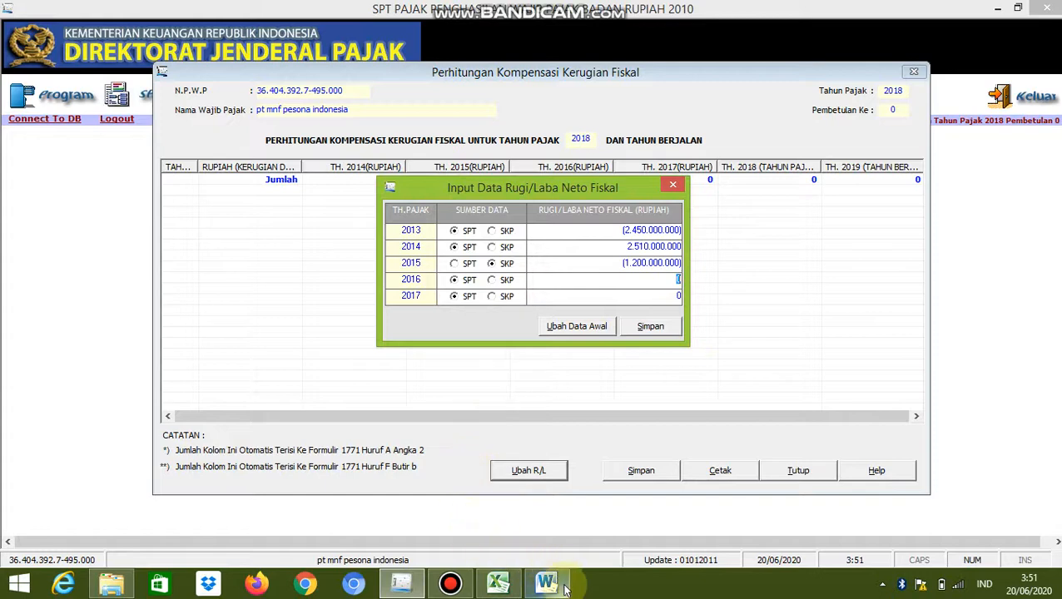
Copy the 2016 amount of 2.325.000.000 from the Word table into the 2016 row of the fiscal profit/loss input
{"action": "mouse_move", "coordinate": [564, 589]}
{"action": "left_click", "coordinate": [561, 514]}
{"action": "left_click", "coordinate": [454, 439]}
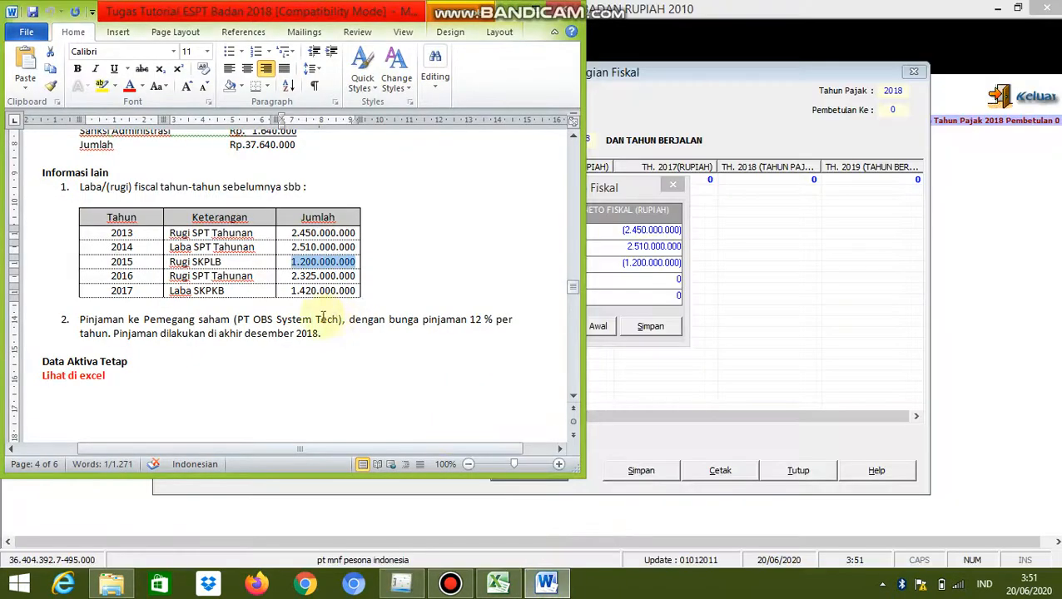
{"action": "mouse_move", "coordinate": [293, 275]}
{"action": "left_mouse_down"}
{"action": "mouse_move", "coordinate": [356, 276]}
{"action": "mouse_move", "coordinate": [290, 277]}
{"action": "left_mouse_up"}
{"action": "key", "text": "ctrl+c"}
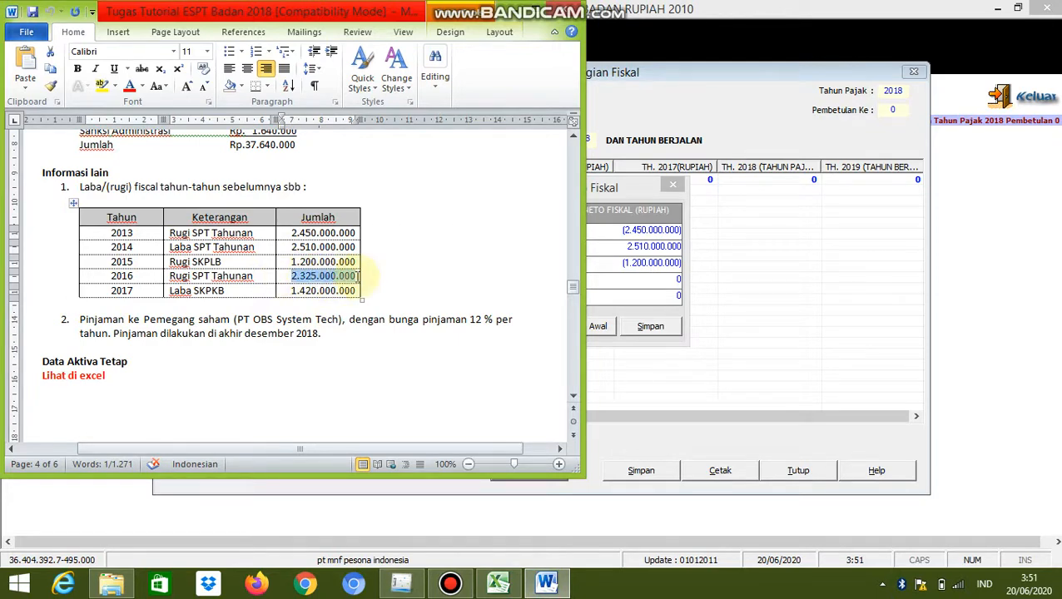
{"action": "left_click", "coordinate": [401, 583]}
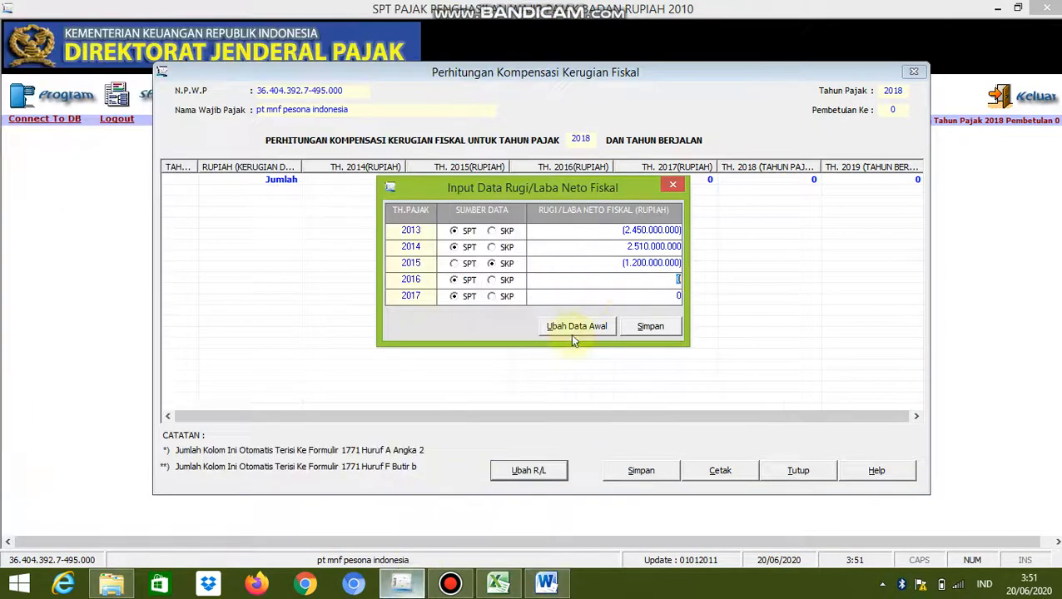
{"action": "right_click", "coordinate": [678, 285]}
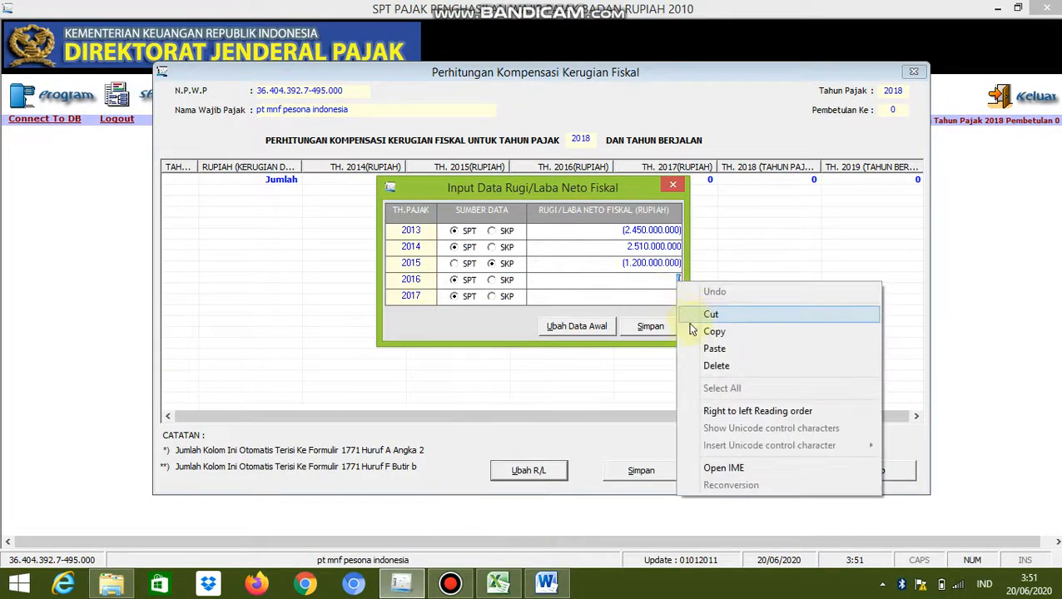
{"action": "left_click", "coordinate": [693, 349]}
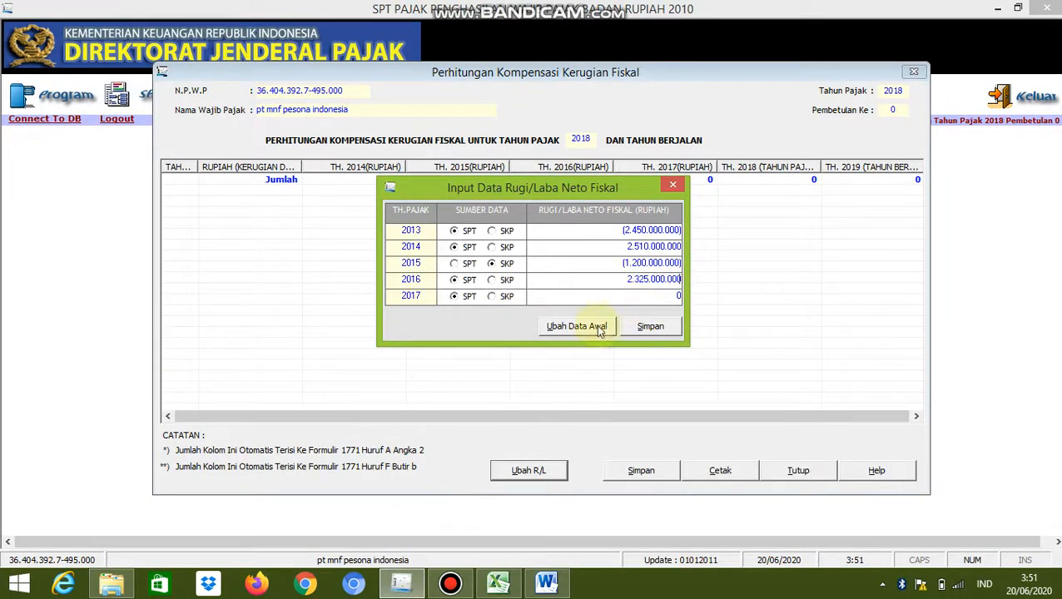
Set the 2017 data source to SKP and enter the fiscal profit of 1.420.000.000 from the Word table
{"action": "left_click", "coordinate": [546, 585]}
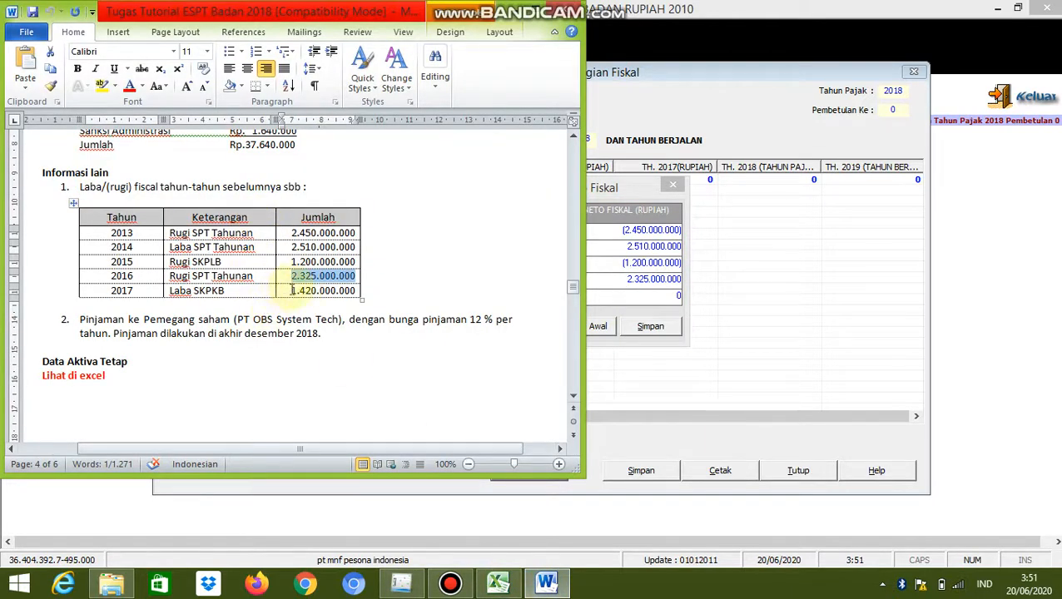
{"action": "left_click_drag", "start_coordinate": [292, 290], "coordinate": [350, 295]}
{"action": "key", "text": "ctrl+c"}
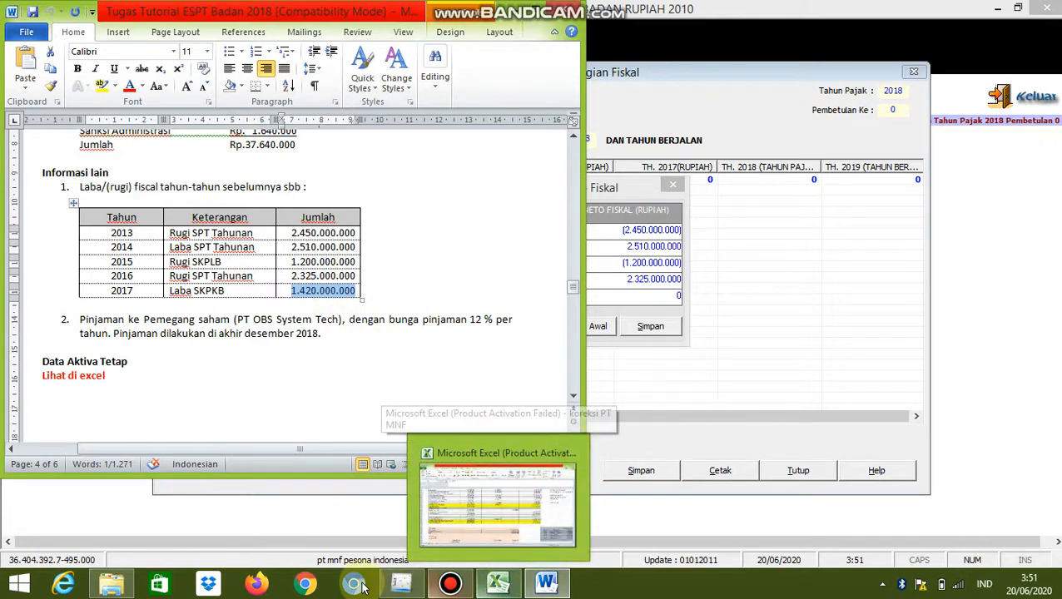
{"action": "left_click", "coordinate": [401, 584]}
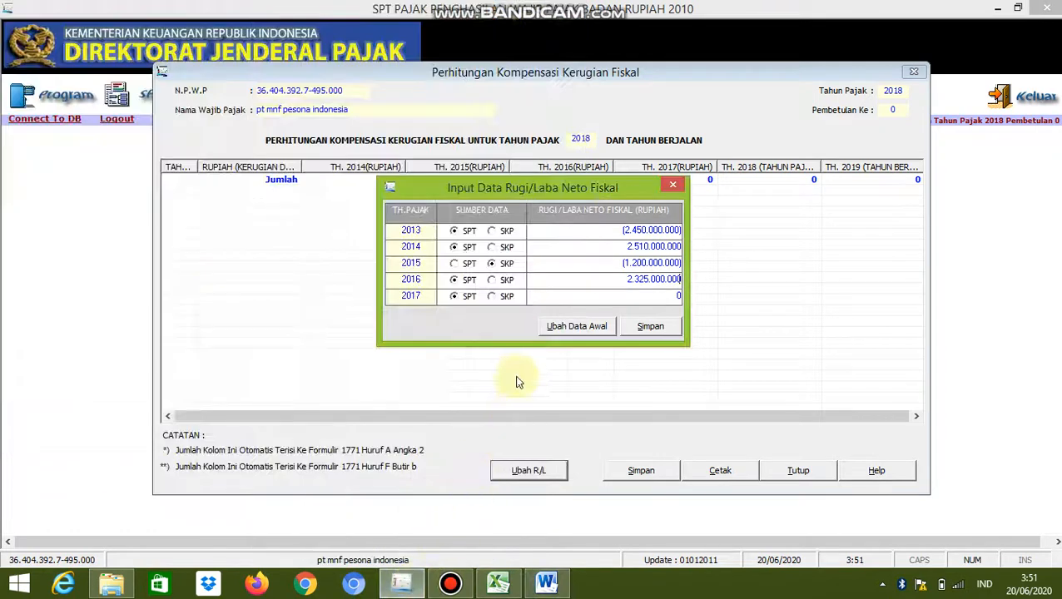
{"action": "left_click", "coordinate": [492, 297]}
{"action": "right_click", "coordinate": [676, 297]}
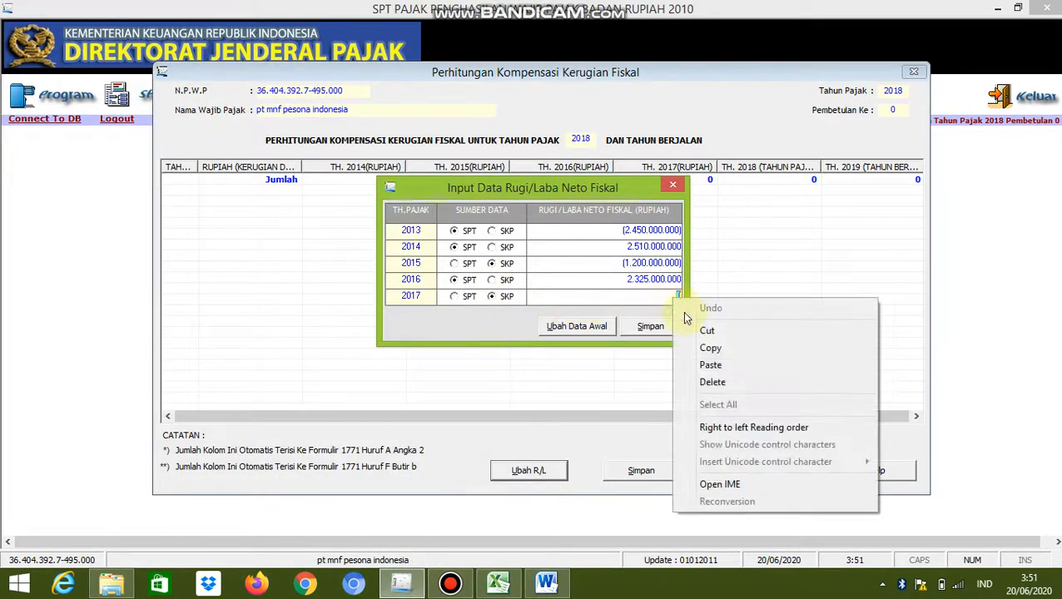
{"action": "left_click", "coordinate": [709, 365]}
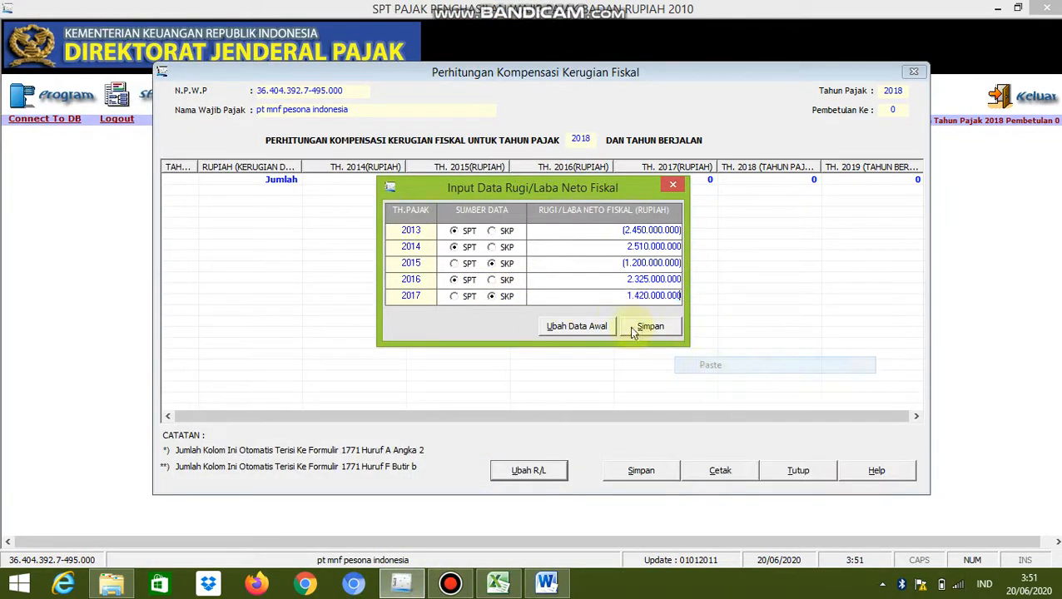
Make the 2016 amount negative, -2.325.000.000, to record it as a loss, and confirm there is no SKP
{"action": "double_click", "coordinate": [627, 282]}
{"action": "left_click", "coordinate": [626, 281]}
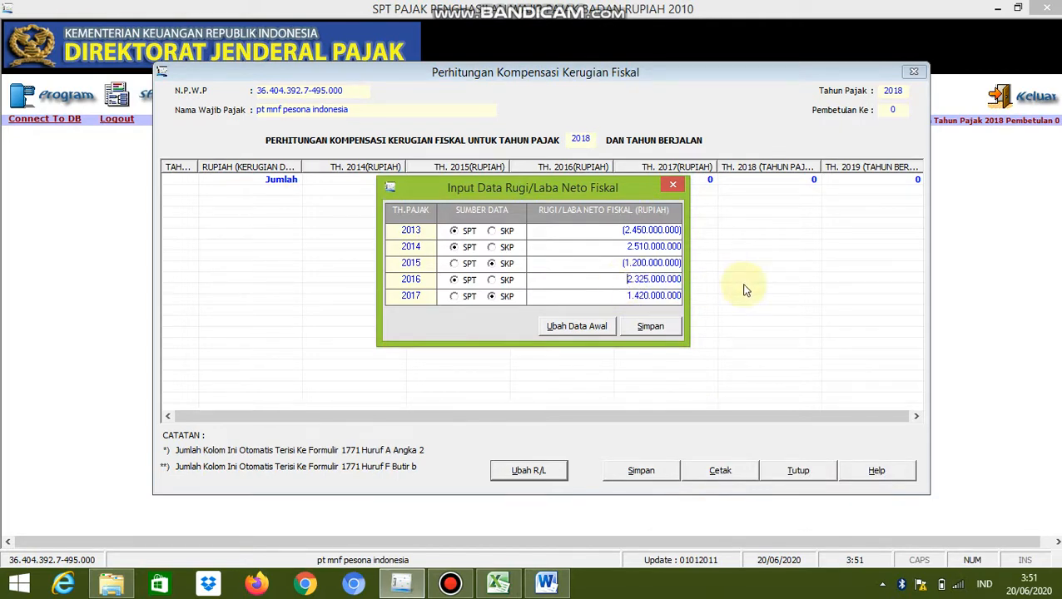
{"action": "key", "text": "Return"}
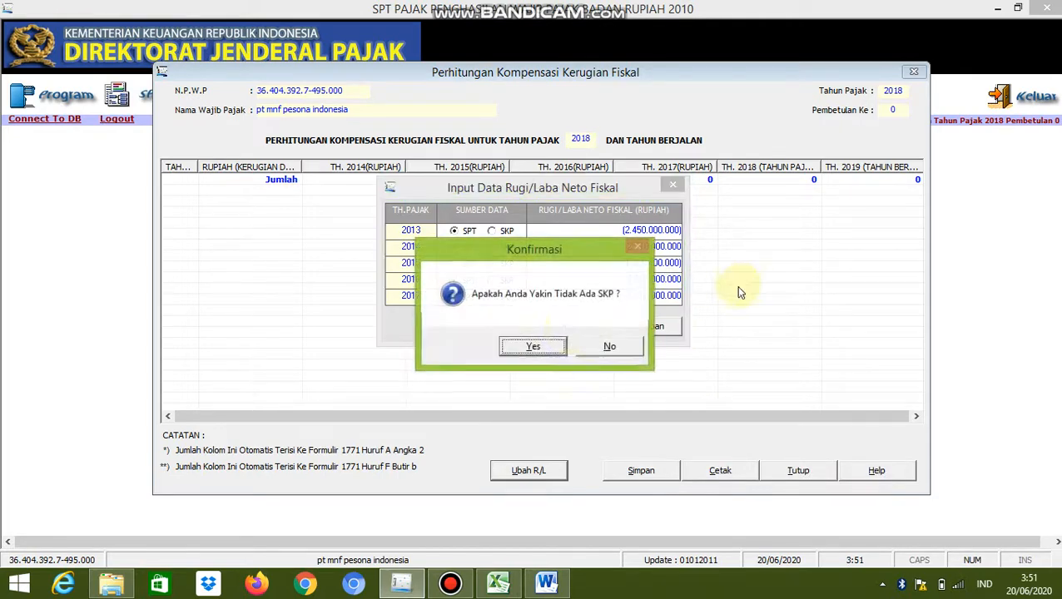
{"action": "left_click", "coordinate": [537, 348]}
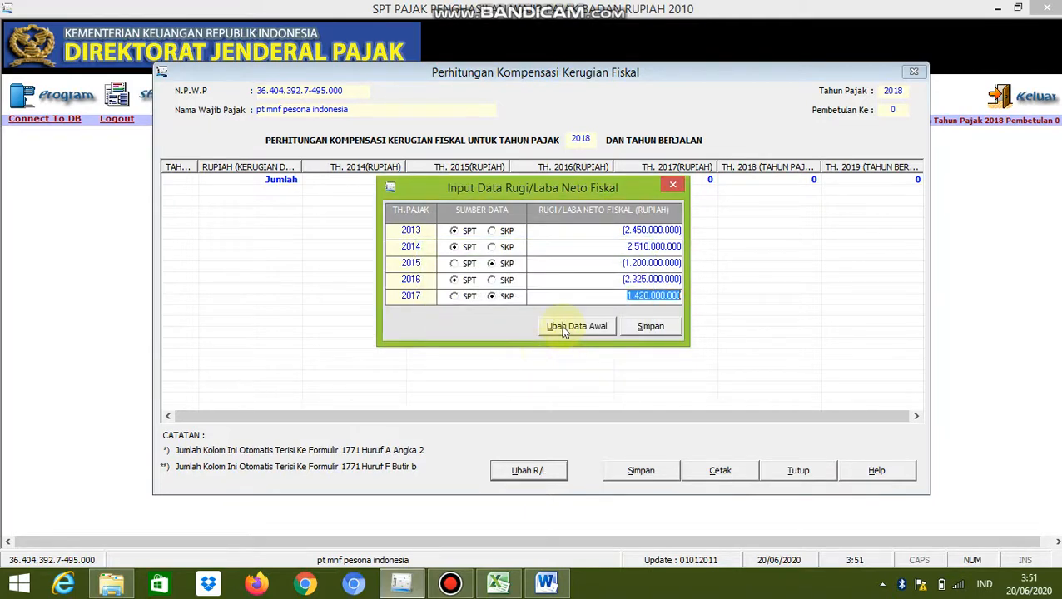
Save the 2013–2017 fiscal profit/loss data and close the Input Data Rugi/Laba Neto Fiskal dialog
{"action": "left_click", "coordinate": [628, 326]}
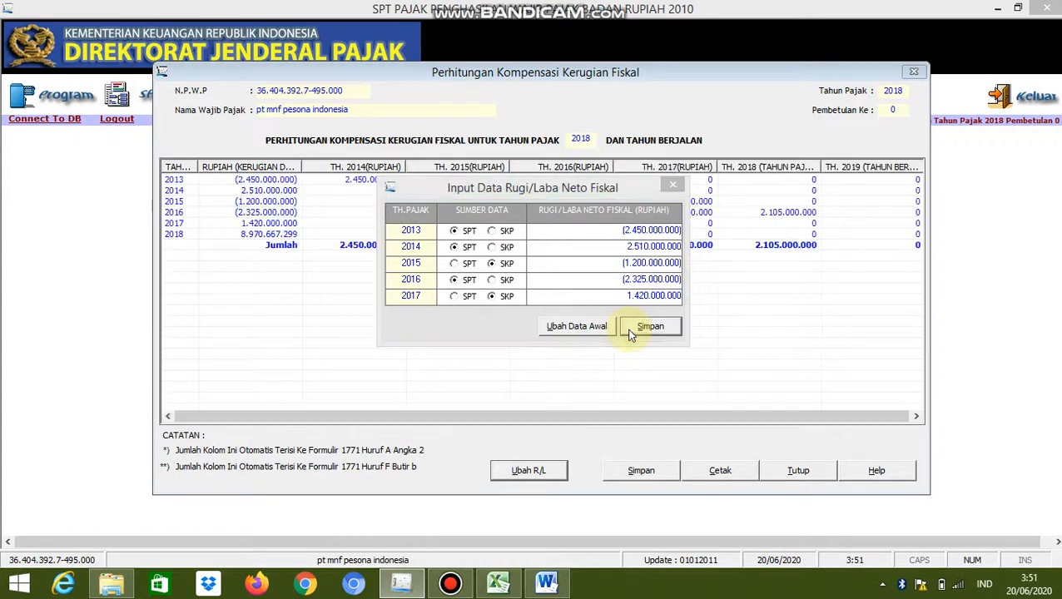
{"action": "left_click", "coordinate": [583, 346]}
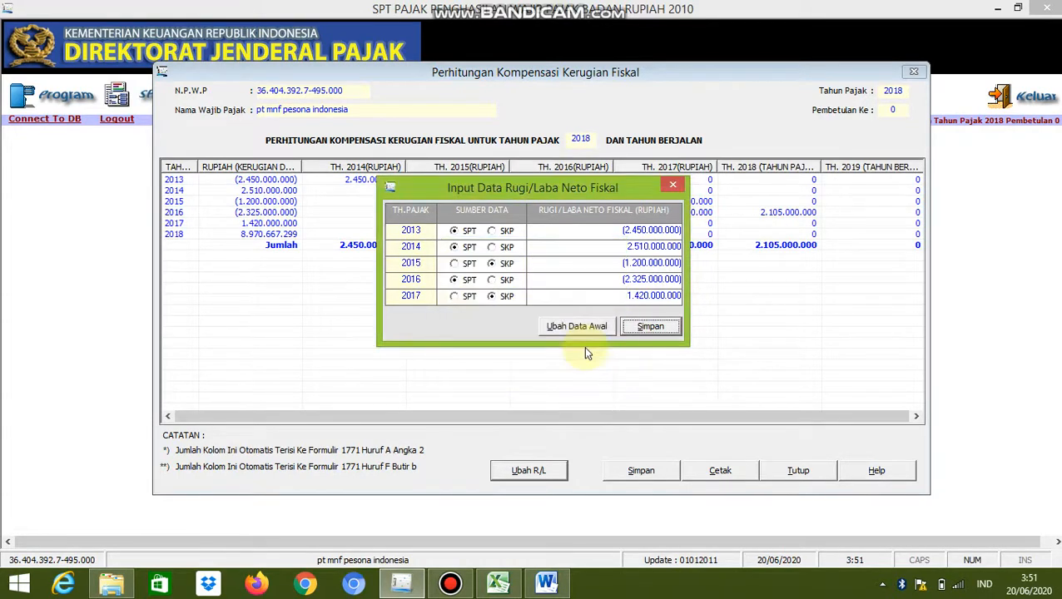
{"action": "left_click", "coordinate": [673, 184]}
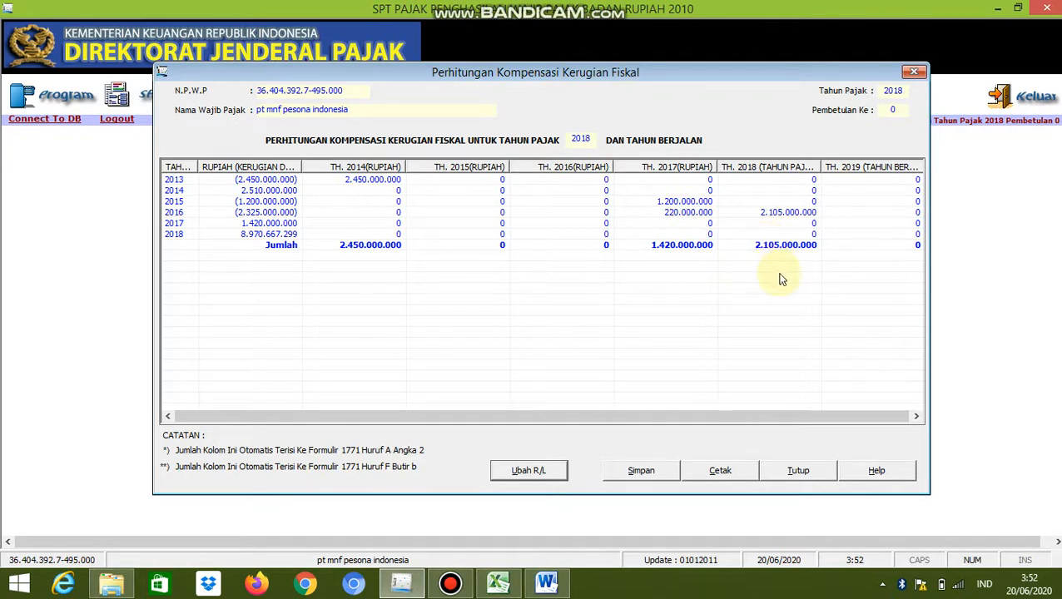
Check the remaining loss balance in the Excel kompensasi rugi table against the 2018 compensation, and return to the eSPT form
{"action": "left_click", "coordinate": [498, 582]}
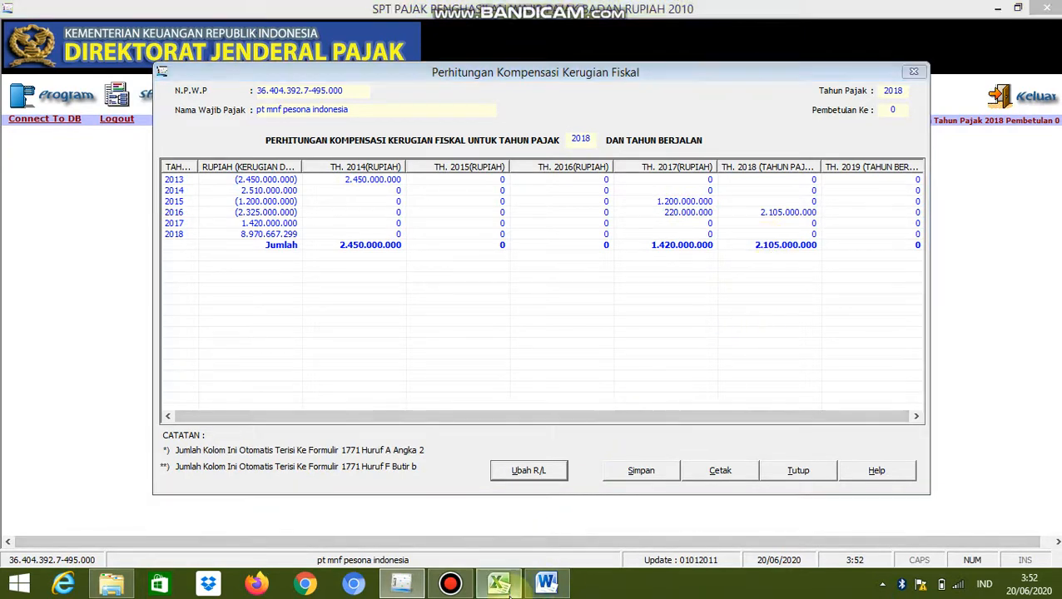
{"action": "scroll", "coordinate": [733, 434], "scroll_direction": "down", "scroll_amount": 2}
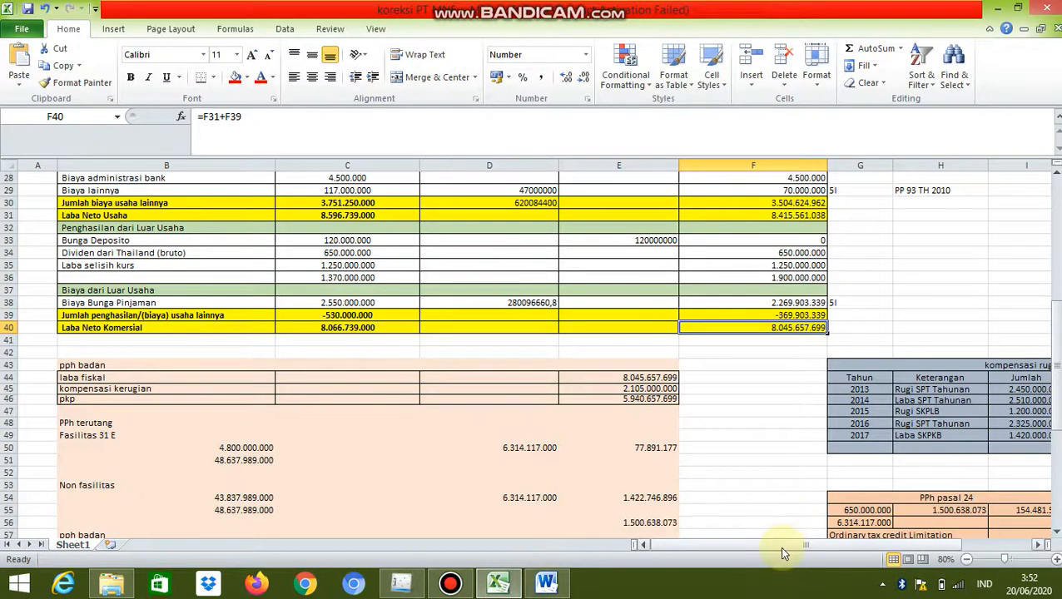
{"action": "left_click_drag", "start_coordinate": [779, 546], "coordinate": [845, 546]}
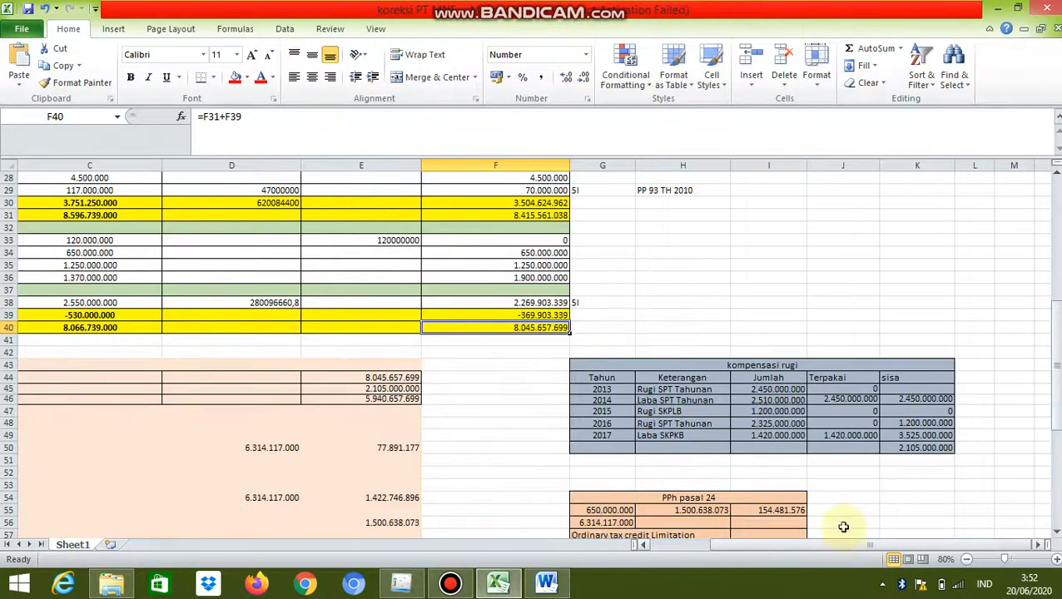
{"action": "left_click", "coordinate": [904, 450]}
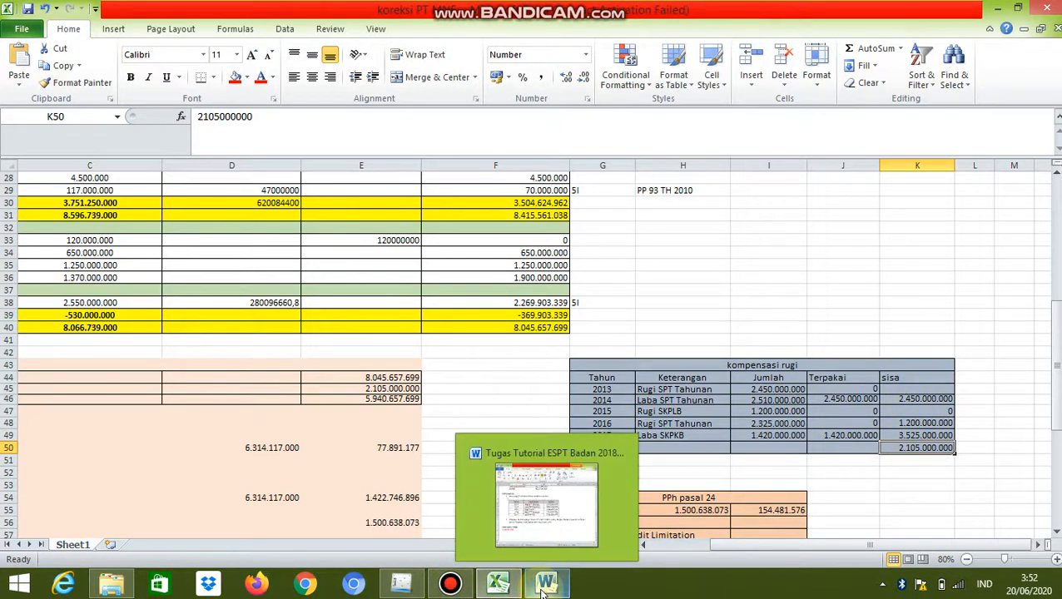
{"action": "left_click", "coordinate": [420, 589]}
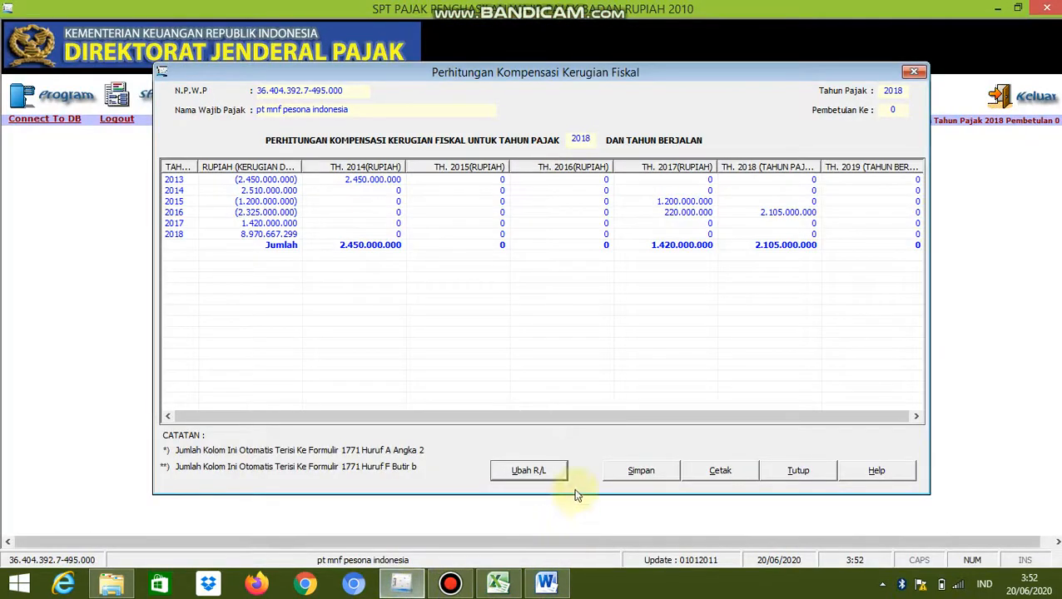
Save the Perhitungan Kompensasi Kerugian Fiskal data and close the form
{"action": "left_click", "coordinate": [646, 473]}
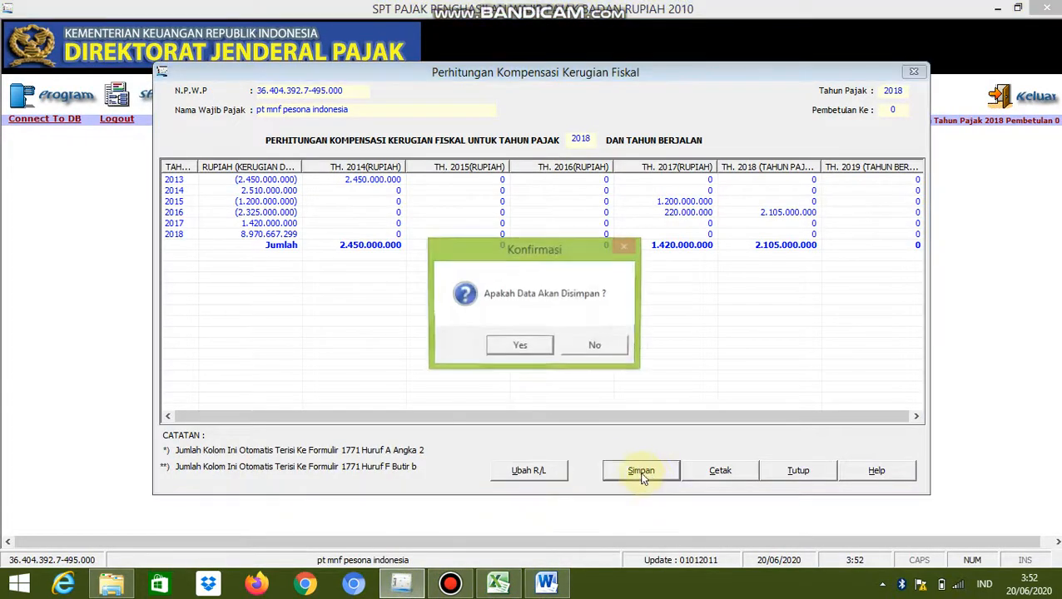
{"action": "left_click", "coordinate": [523, 347]}
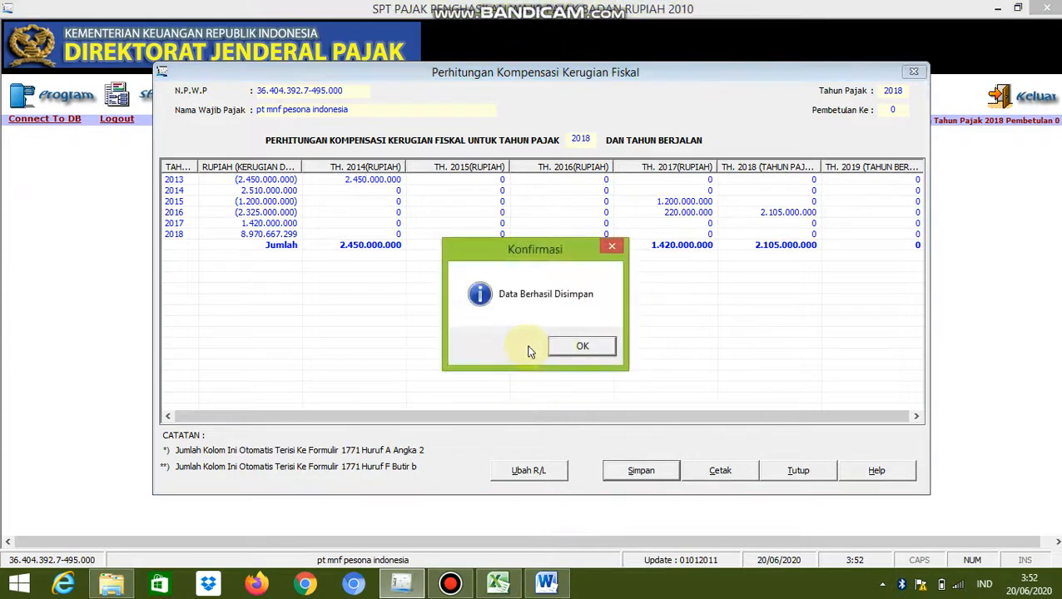
{"action": "left_click", "coordinate": [579, 348]}
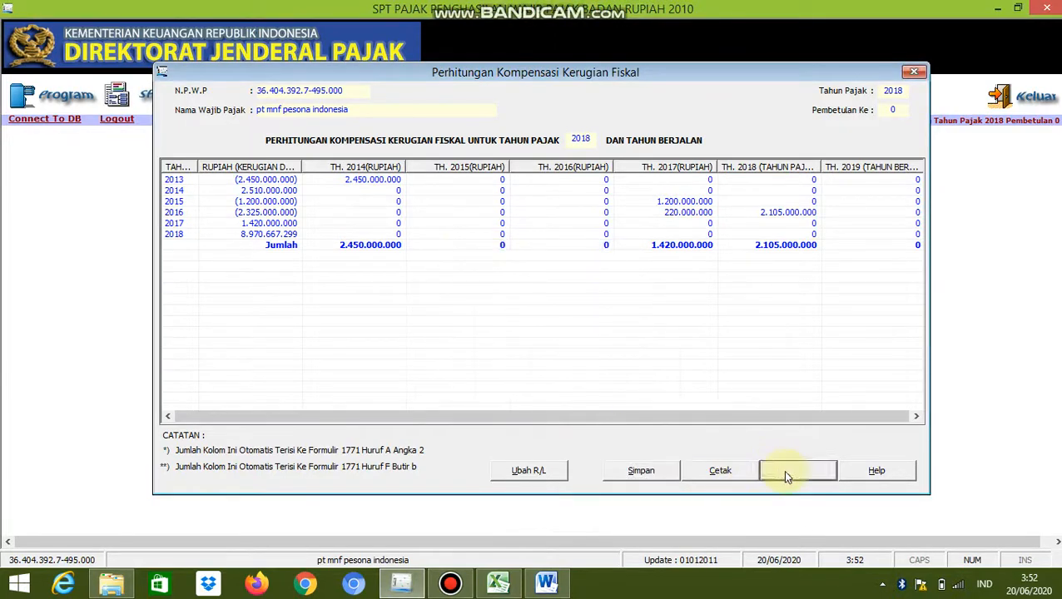
{"action": "left_click", "coordinate": [784, 471]}
{"action": "left_click", "coordinate": [450, 583]}
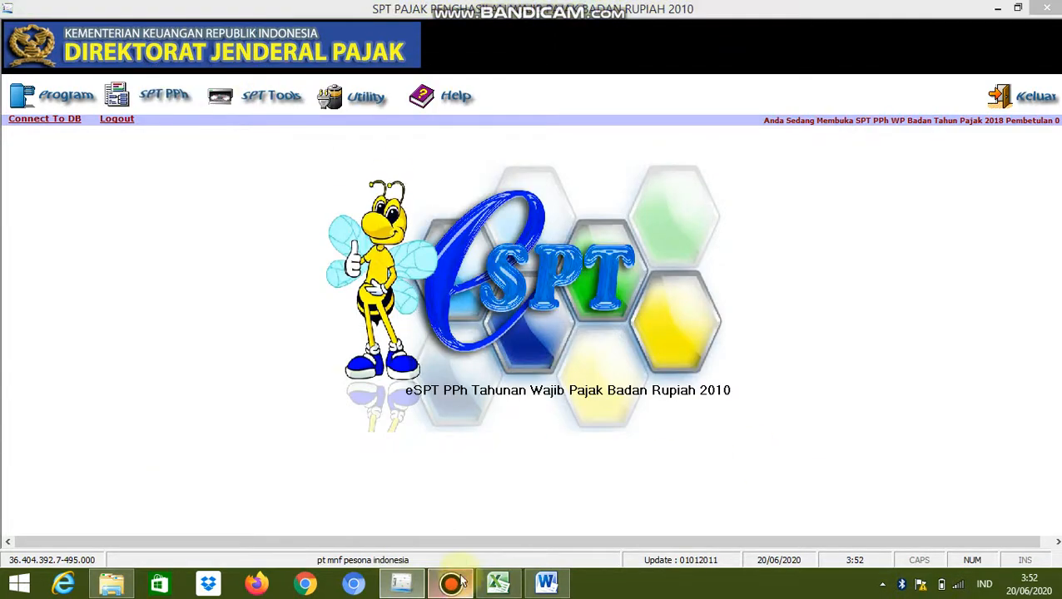
{"action": "left_click", "coordinate": [428, 52]}
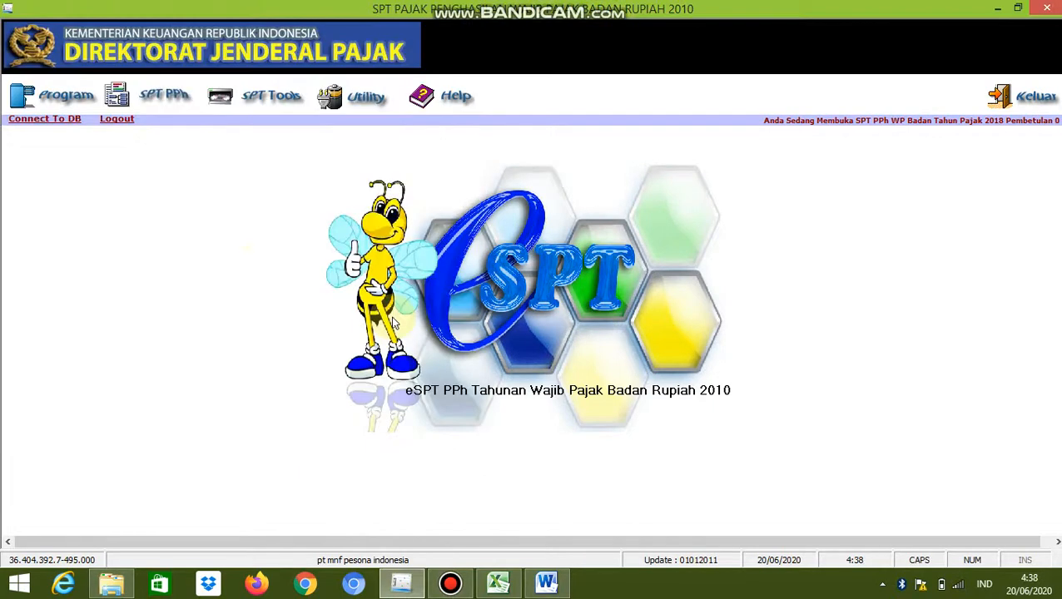
Open the Kredit Pajak Luar Negeri form from the special attachments
{"action": "left_click", "coordinate": [160, 97]}
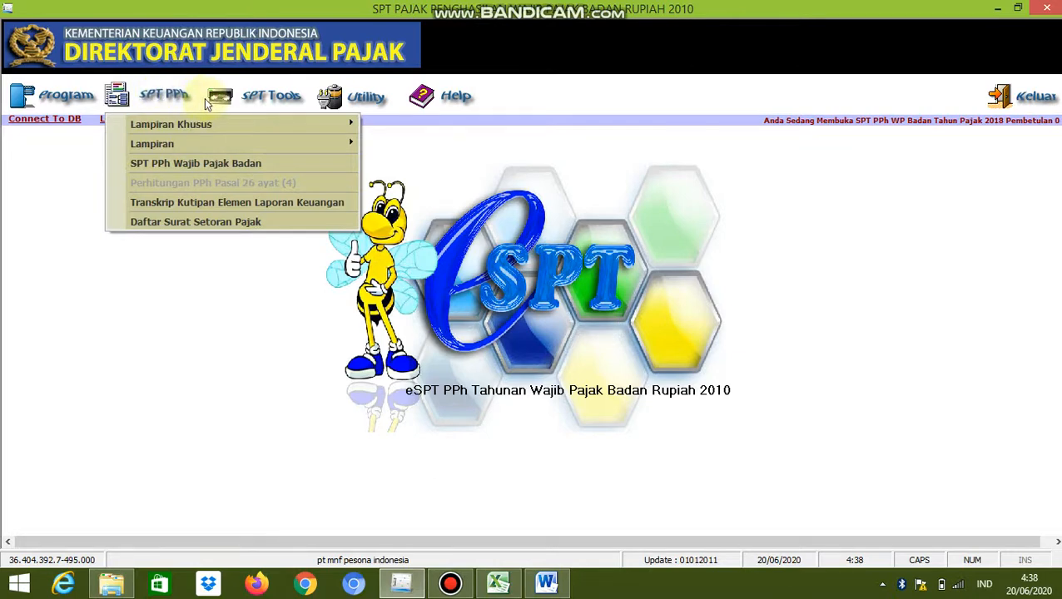
{"action": "mouse_move", "coordinate": [233, 127]}
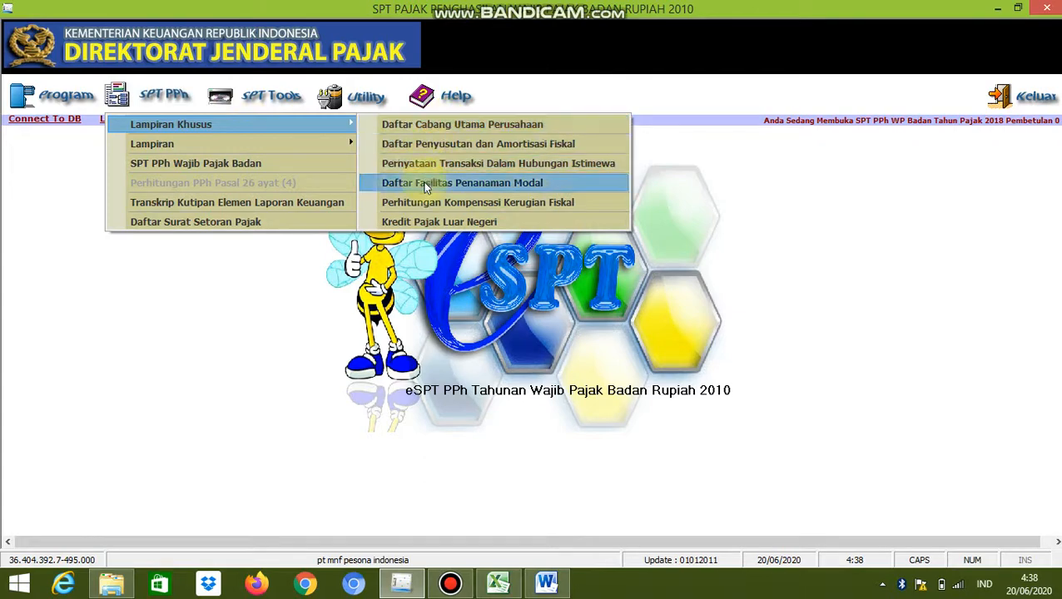
{"action": "left_click", "coordinate": [420, 222]}
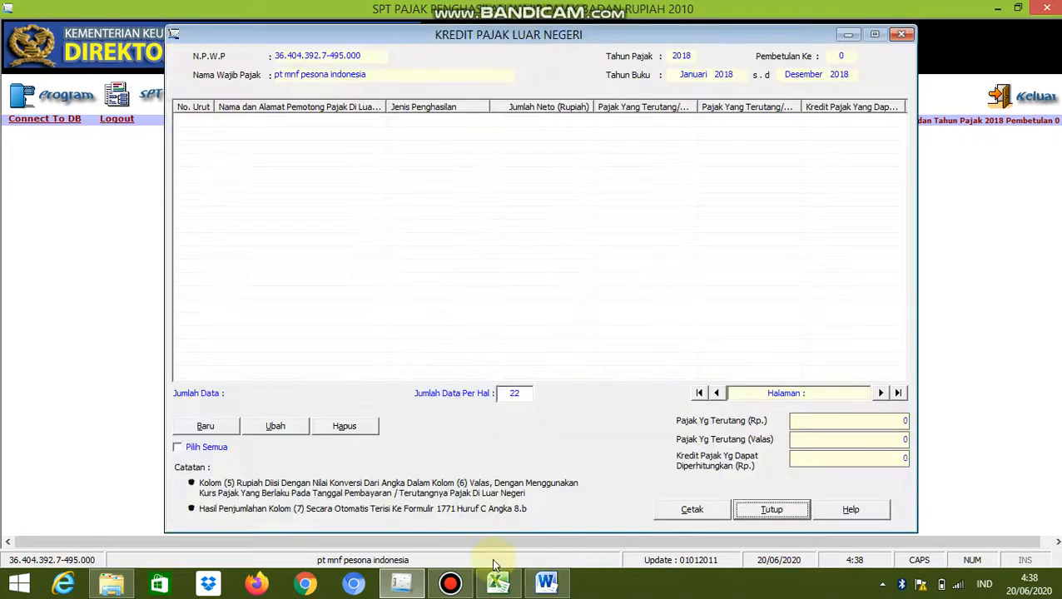
Review the Thai dividend details in the Word assignment and return to the foreign tax credit form
{"action": "mouse_move", "coordinate": [546, 584]}
{"action": "mouse_move", "coordinate": [535, 503]}
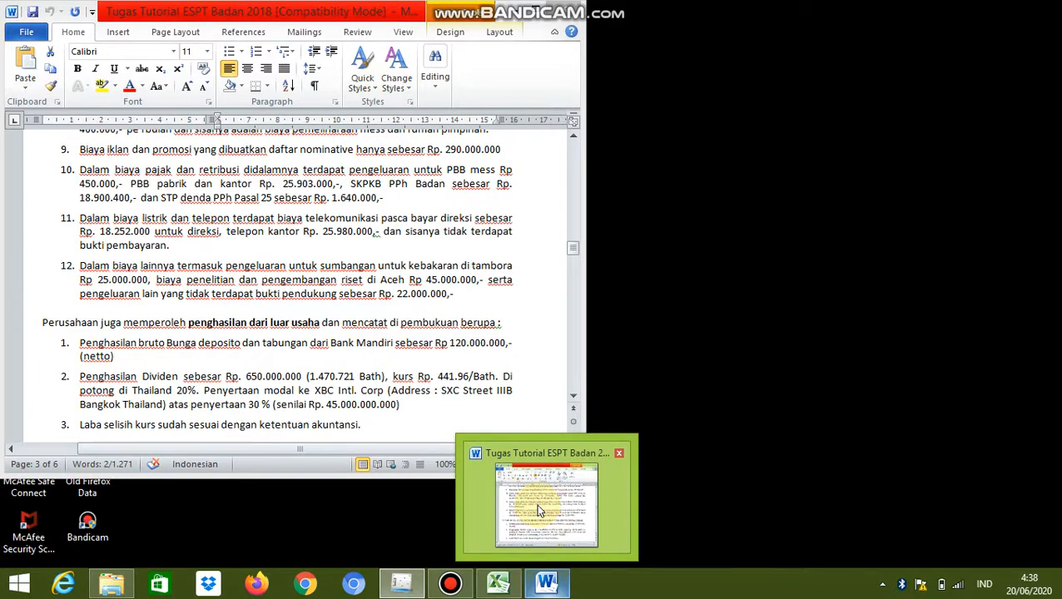
{"action": "left_click", "coordinate": [536, 503]}
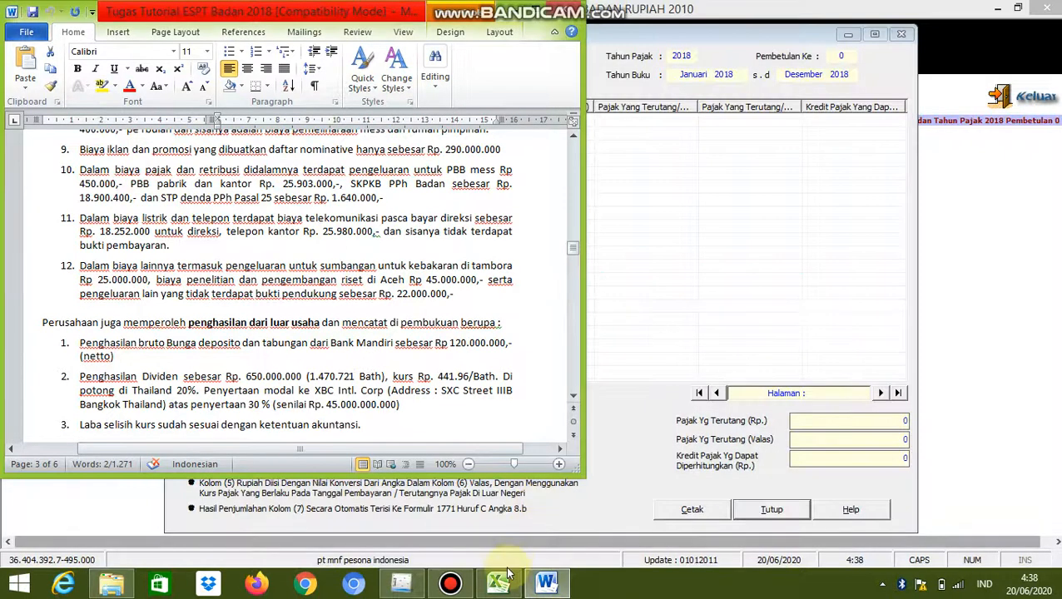
{"action": "left_click", "coordinate": [408, 579]}
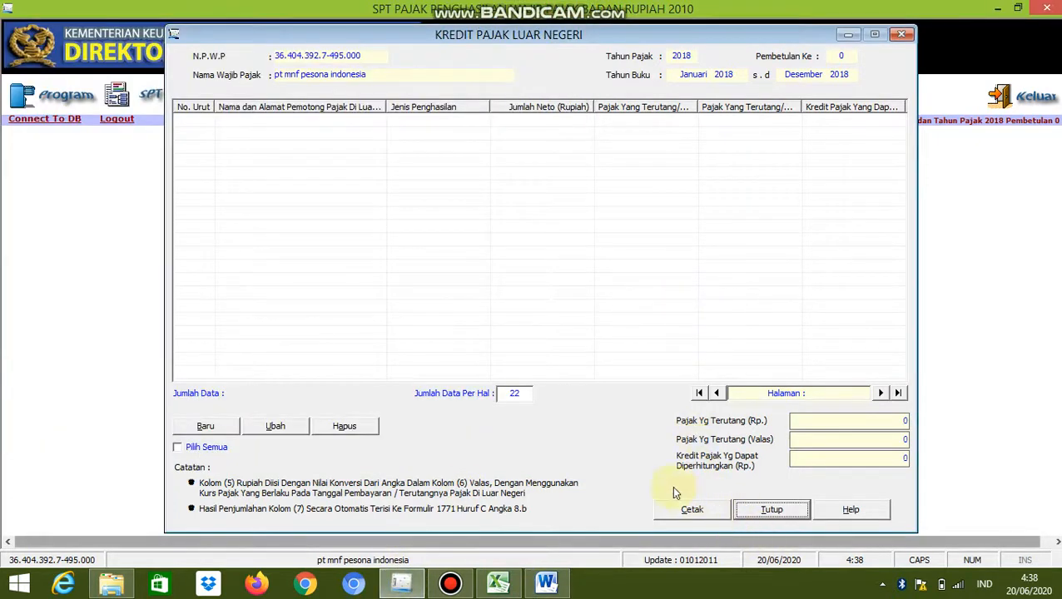
Start a new foreign tax credit entry with XBC INTL.CORP as Nama Pemotong and Dividen as Jenis Penghasilan
{"action": "left_click", "coordinate": [204, 428]}
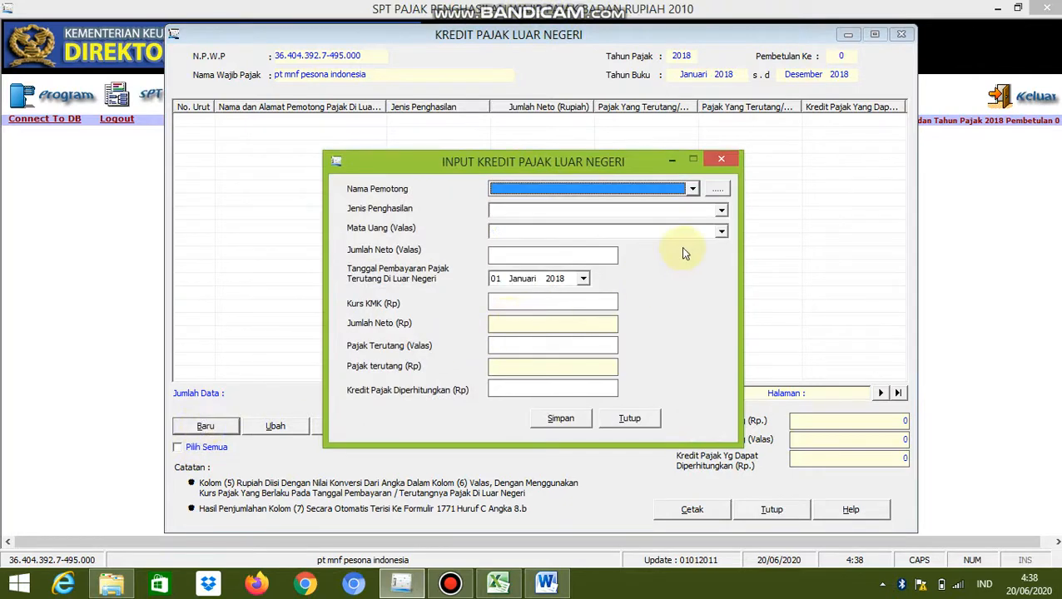
{"action": "left_click", "coordinate": [693, 190]}
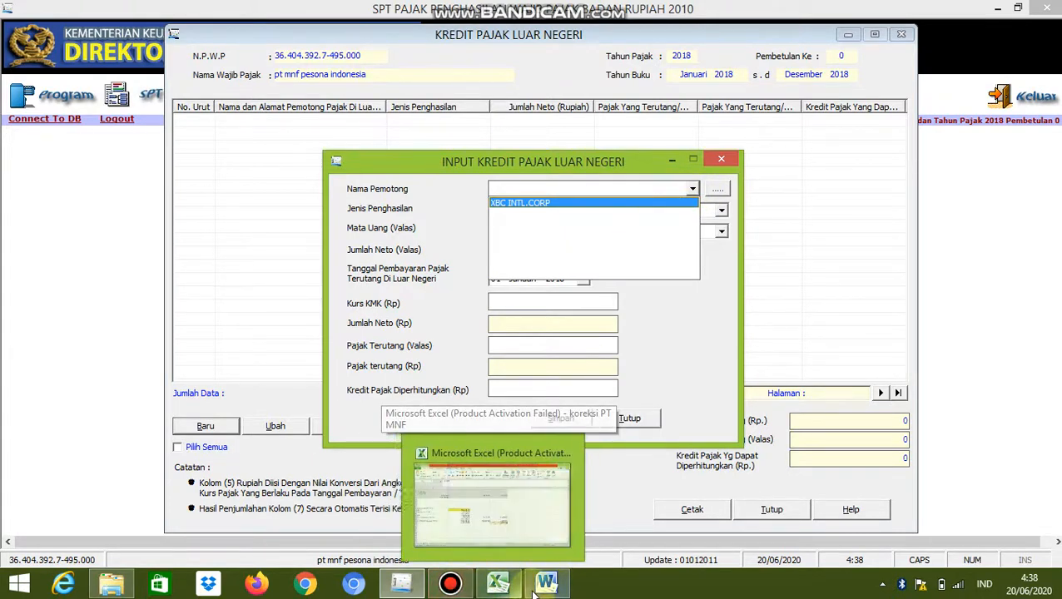
{"action": "mouse_move", "coordinate": [543, 538]}
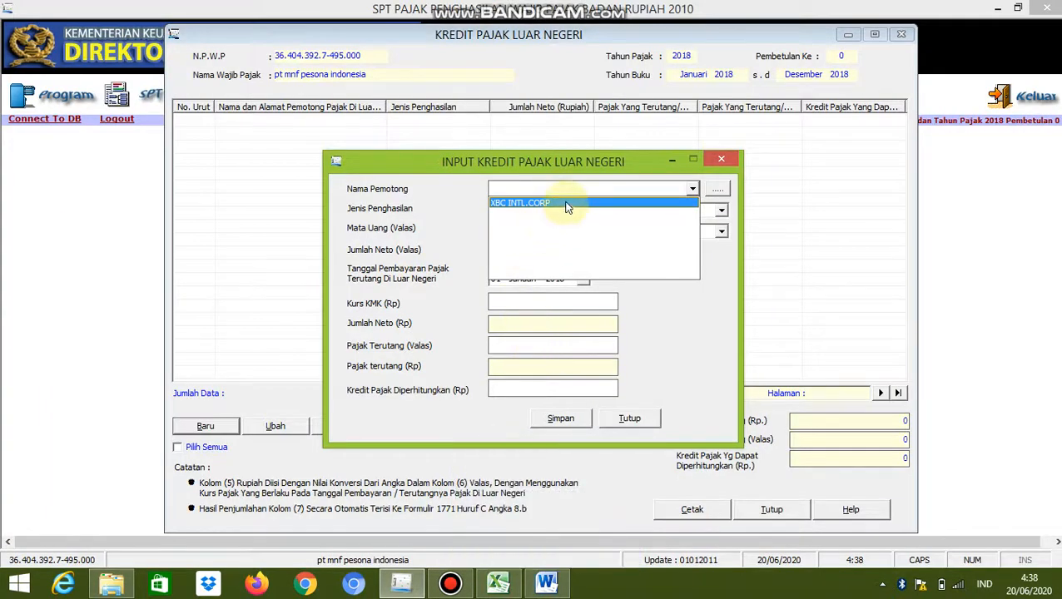
{"action": "left_click", "coordinate": [565, 204]}
{"action": "left_click", "coordinate": [604, 213]}
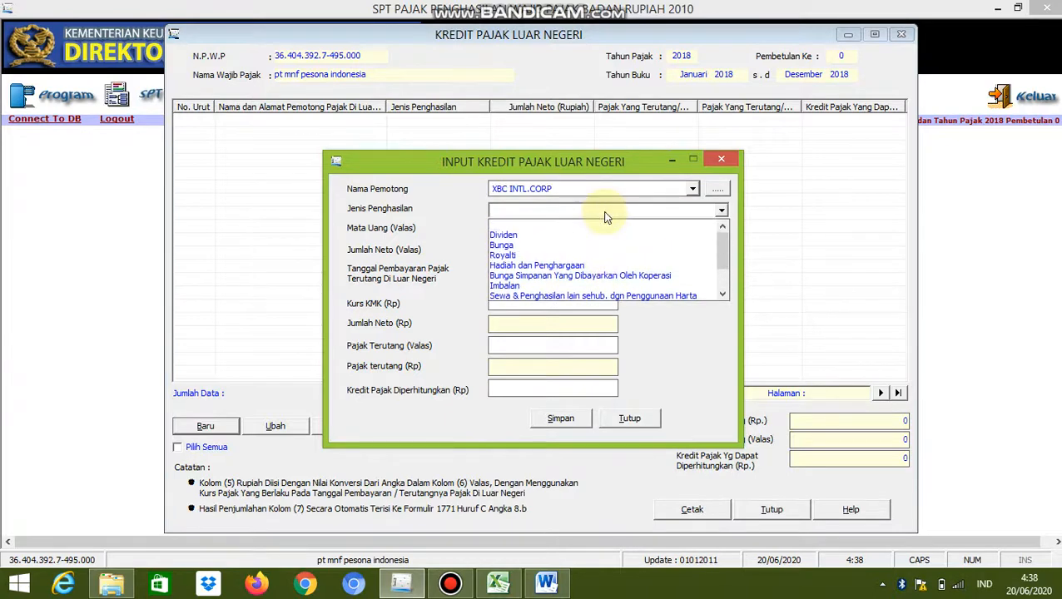
{"action": "left_click", "coordinate": [577, 239]}
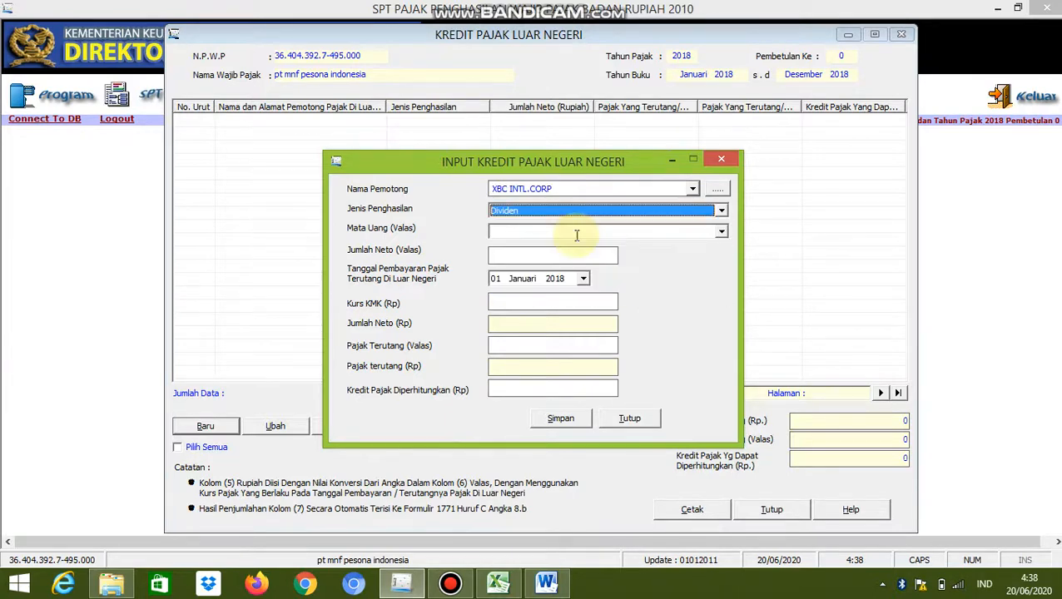
Set the foreign currency of the tax credit entry to Bath Thailand (BATH)
{"action": "left_click", "coordinate": [576, 234]}
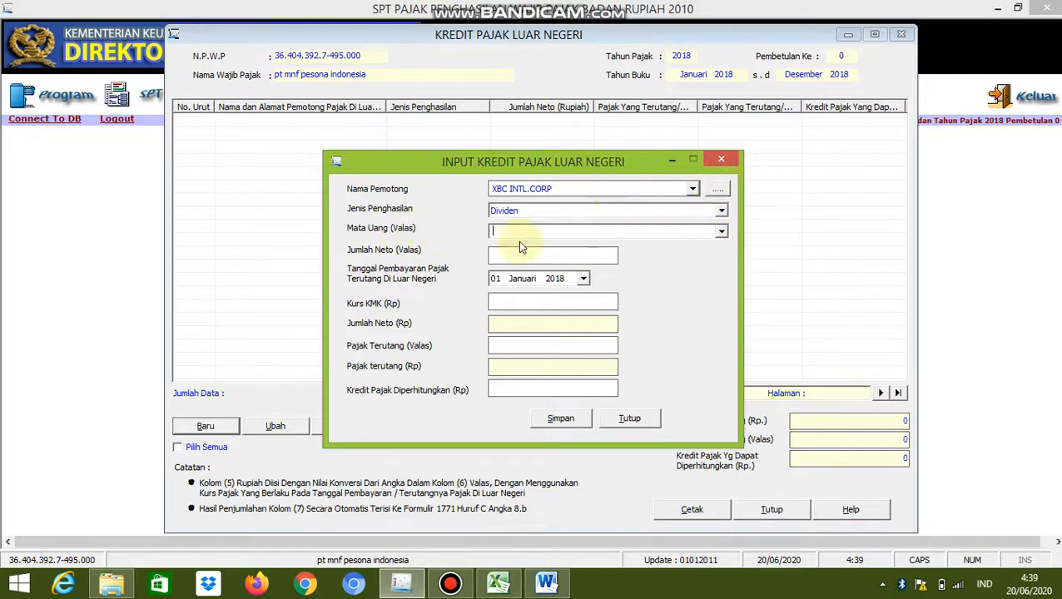
{"action": "left_click", "coordinate": [721, 233]}
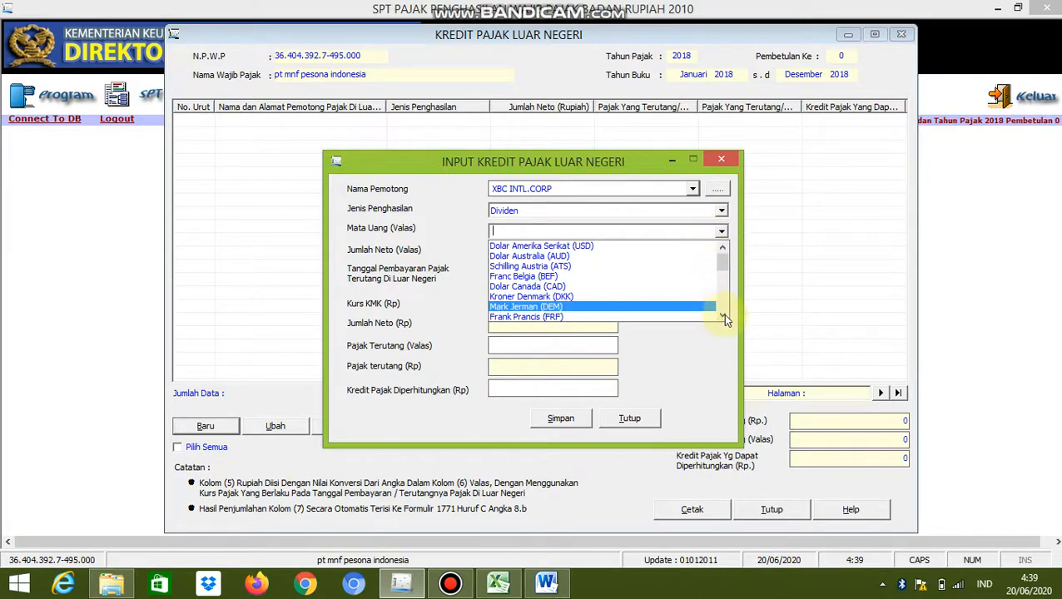
{"action": "scroll", "coordinate": [723, 314], "scroll_direction": "down", "scroll_amount": 7}
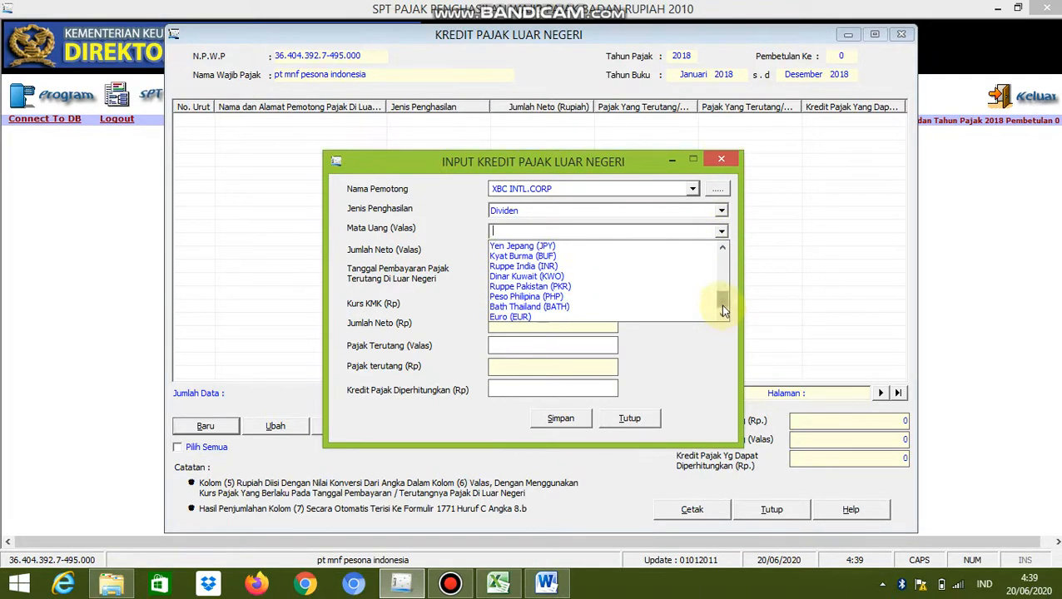
{"action": "left_click", "coordinate": [699, 306]}
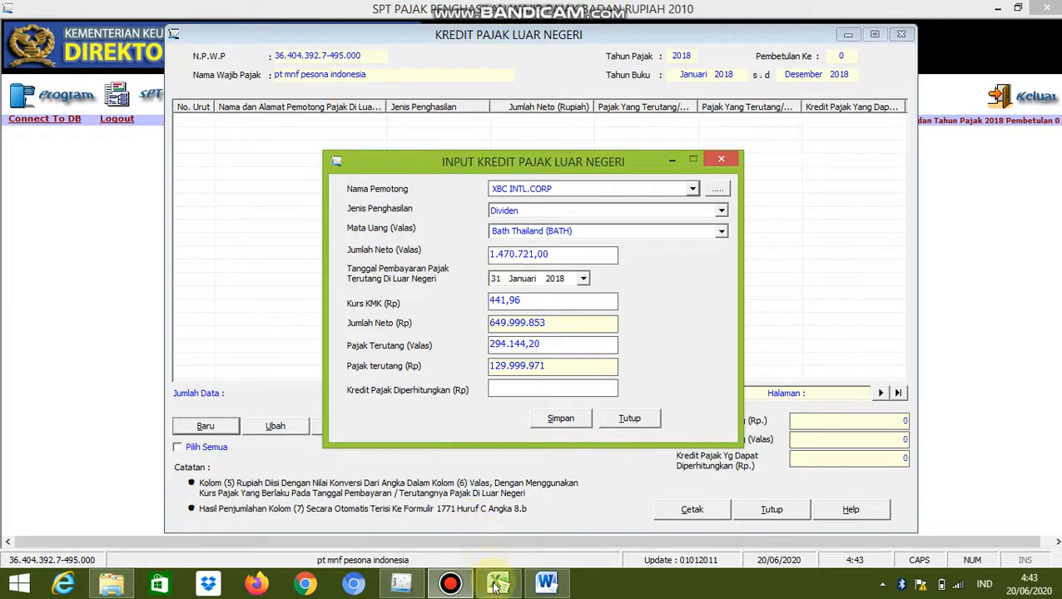
Check the Pajak Terutang (Rp) amount in the entry and go to the empty Kredit Pajak Diperhitungkan (Rp) field
{"action": "mouse_move", "coordinate": [546, 584]}
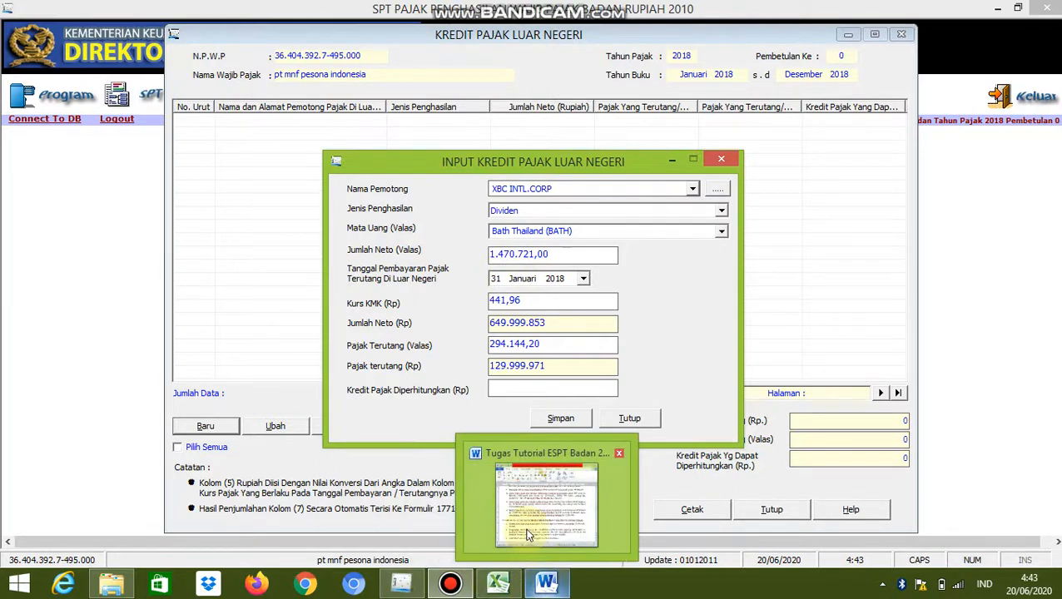
{"action": "mouse_move", "coordinate": [527, 535]}
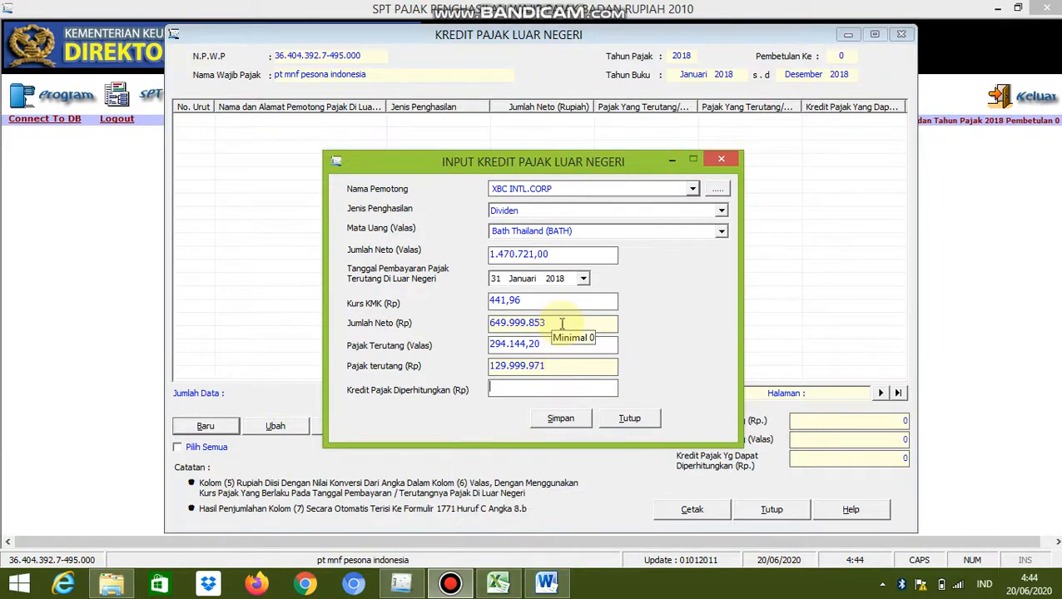
{"action": "left_click", "coordinate": [553, 367]}
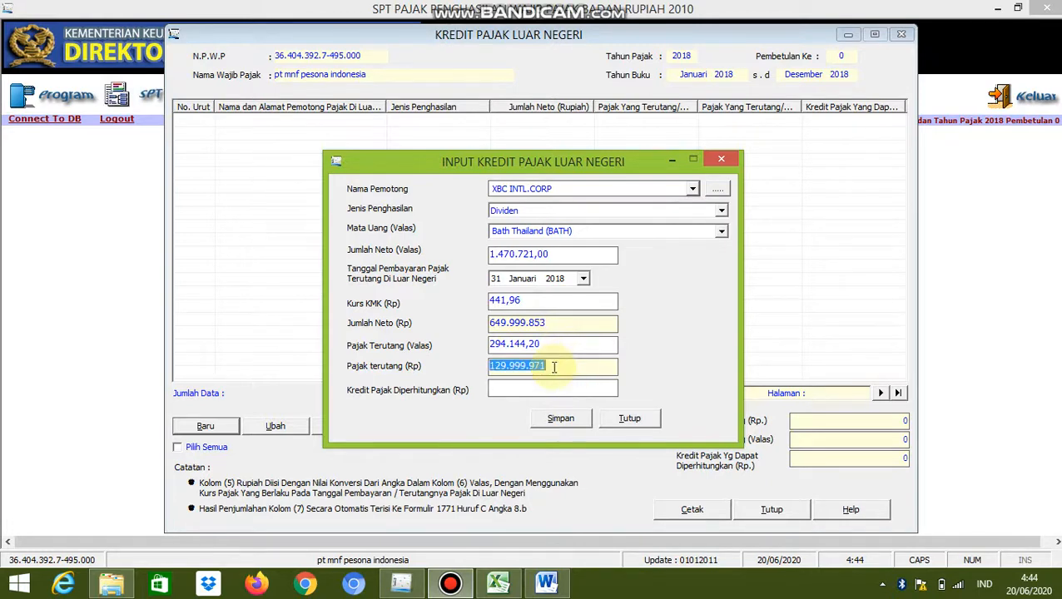
{"action": "left_click", "coordinate": [526, 393]}
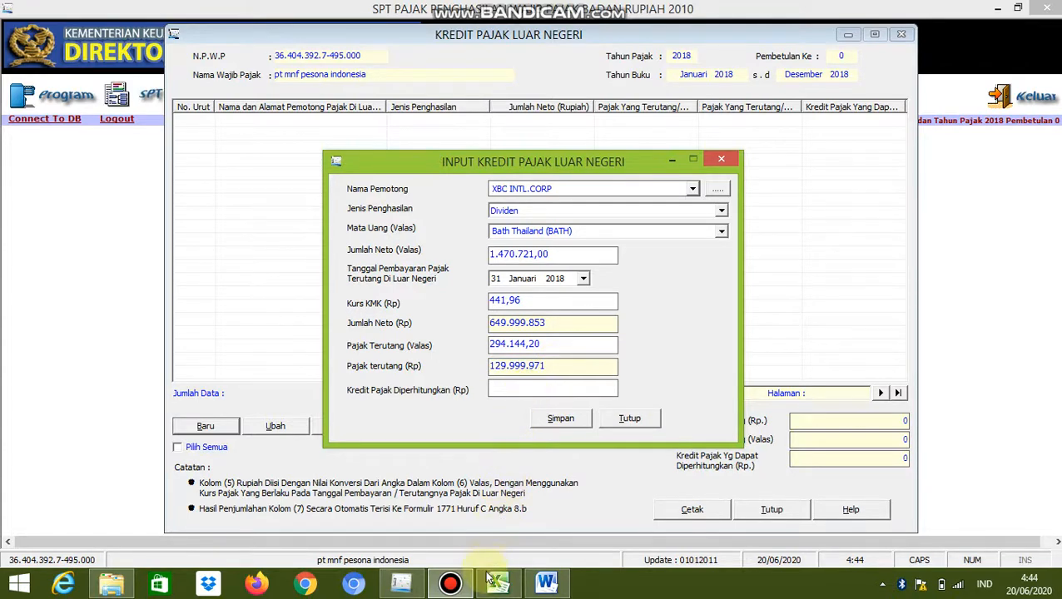
Switch to the Excel workbook and examine the PPH 24 calculation for the creditable foreign tax
{"action": "mouse_move", "coordinate": [496, 581]}
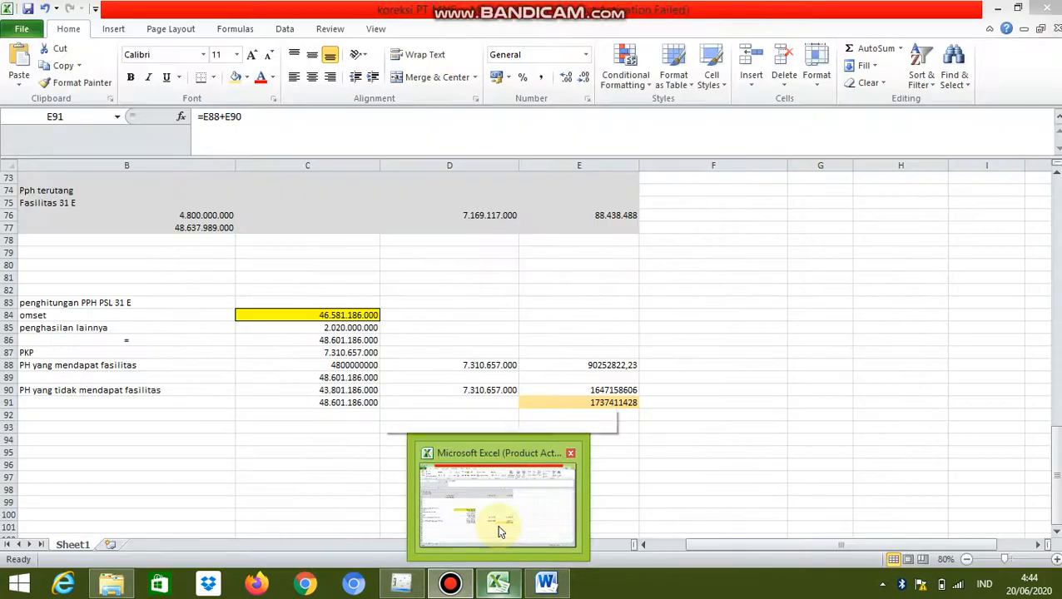
{"action": "left_click", "coordinate": [497, 524]}
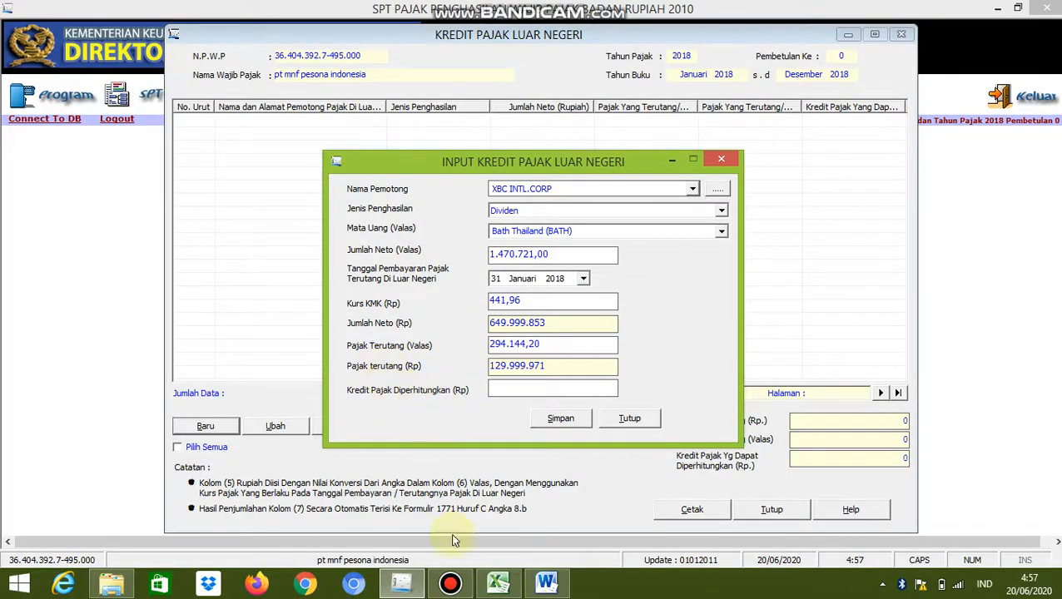
{"action": "mouse_move", "coordinate": [512, 592]}
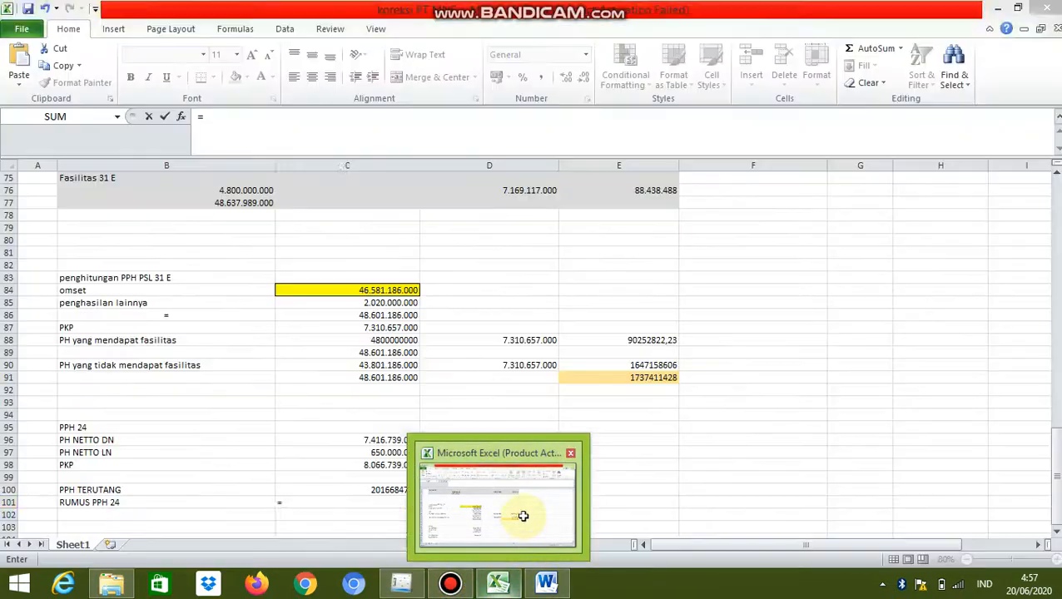
{"action": "left_click", "coordinate": [531, 515]}
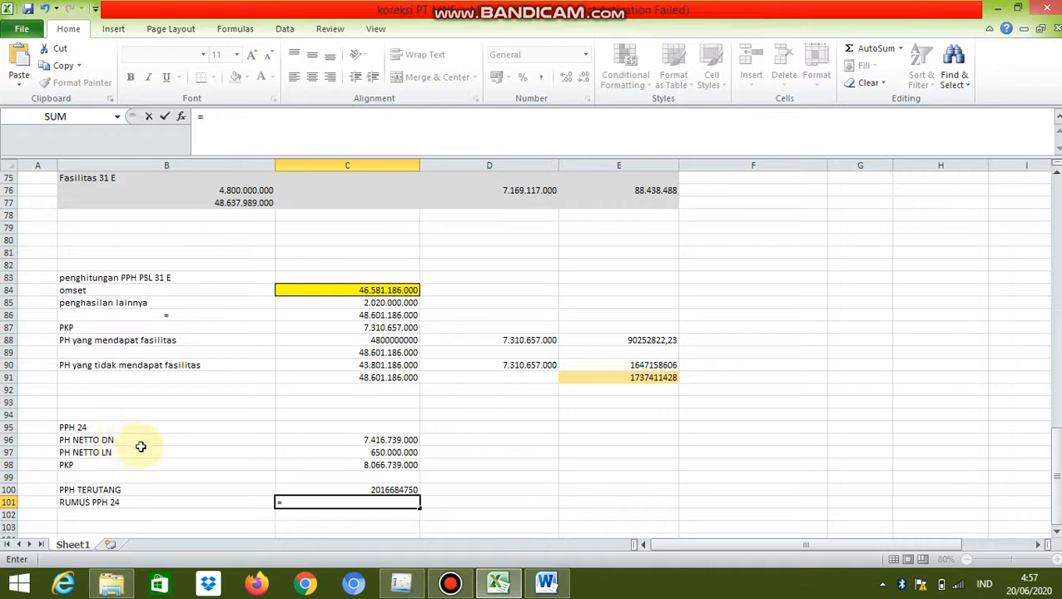
{"action": "left_click", "coordinate": [343, 443]}
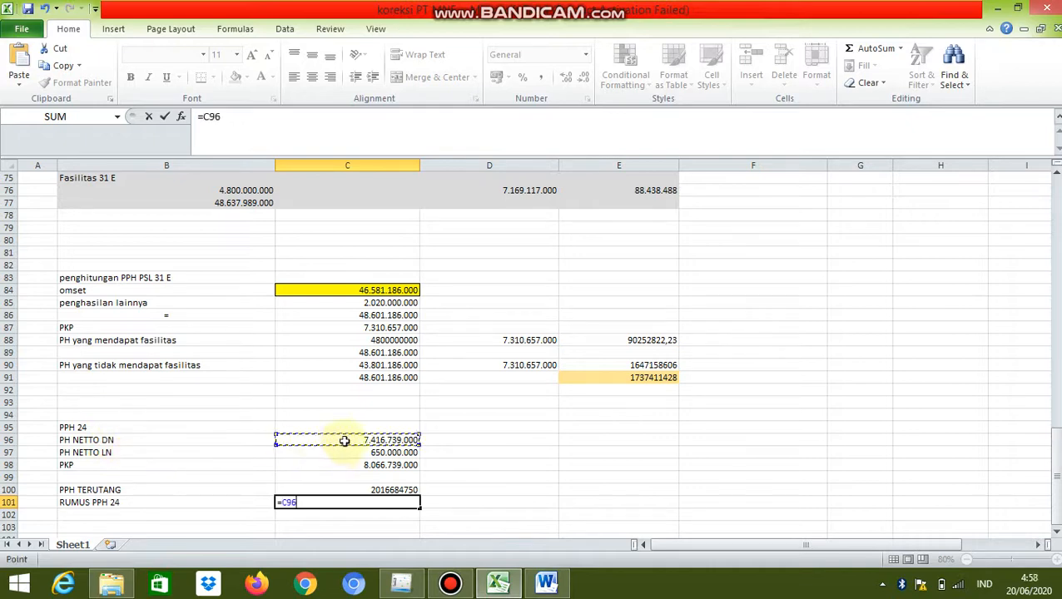
{"action": "key", "text": "BackSpace"}
{"action": "key", "text": "BackSpace"}
{"action": "key", "text": "BackSpace"}
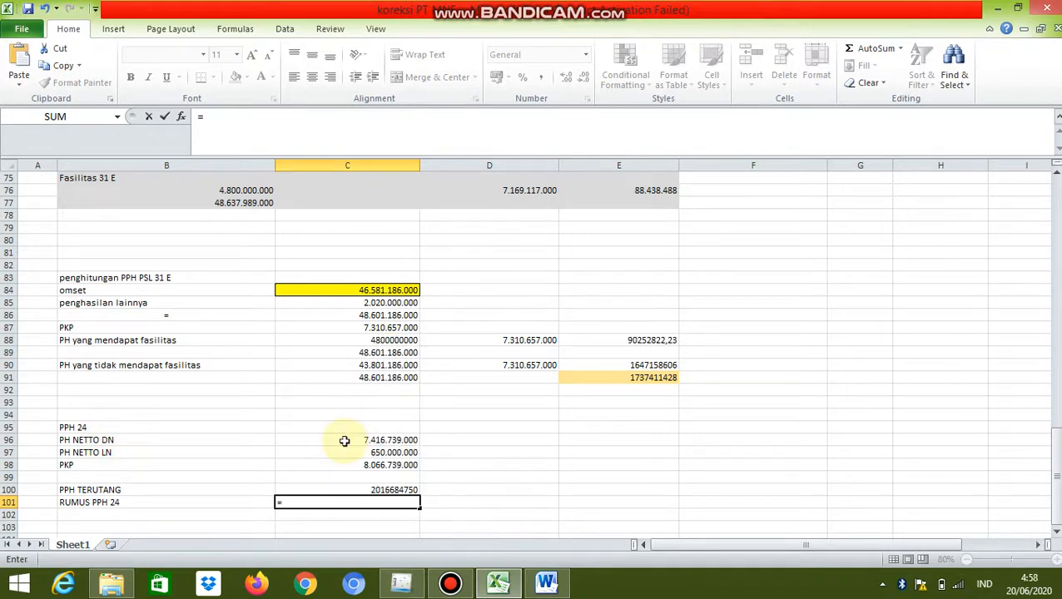
Recalculate PH NETTO DN in C96 with the formula =C40-C35, commercial net profit minus Laba selisih kurs
{"action": "key", "text": "Escape"}
{"action": "left_click", "coordinate": [344, 440]}
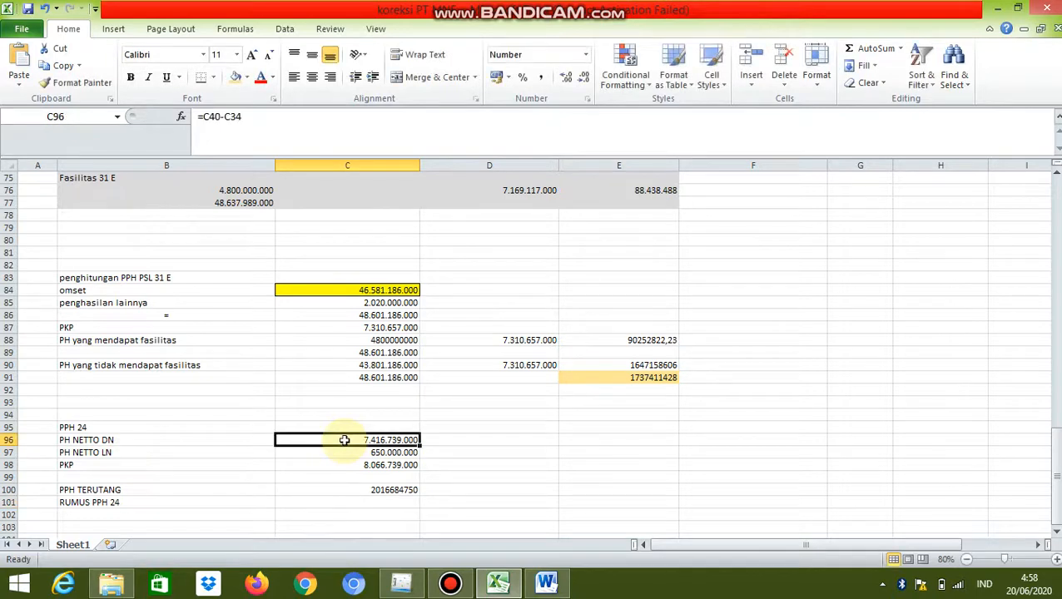
{"action": "key", "text": "Delete"}
{"action": "type", "text": "="}
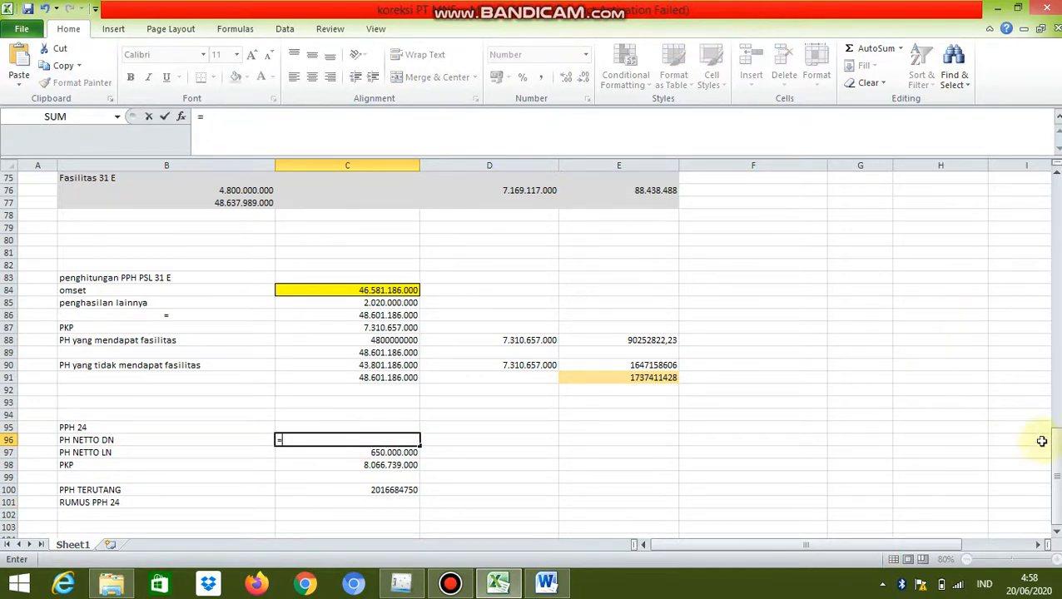
{"action": "left_click_drag", "start_coordinate": [1051, 440], "coordinate": [1045, 292]}
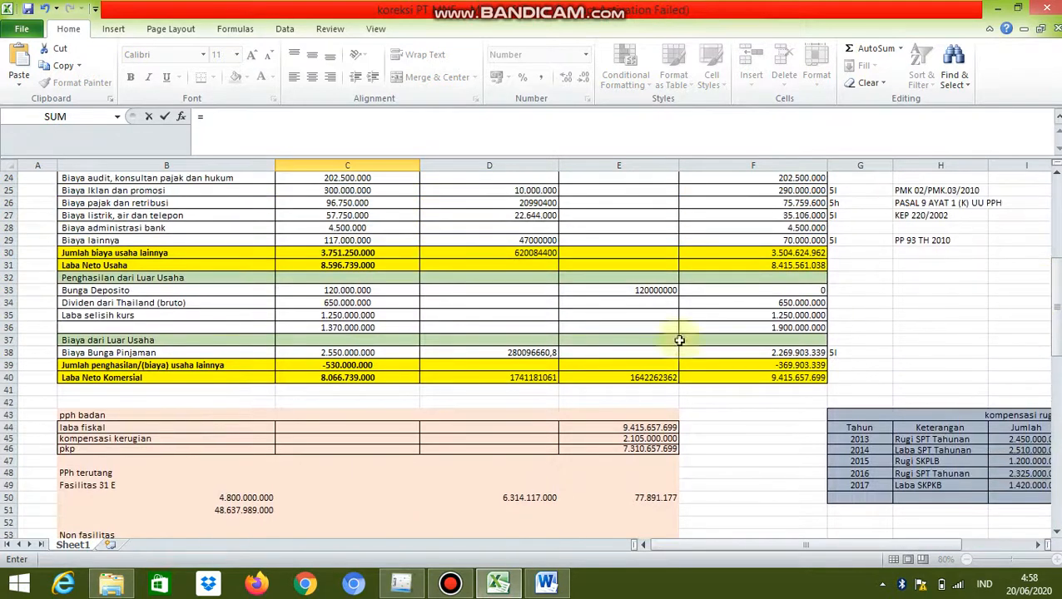
{"action": "left_click", "coordinate": [372, 377]}
{"action": "type", "text": "-"}
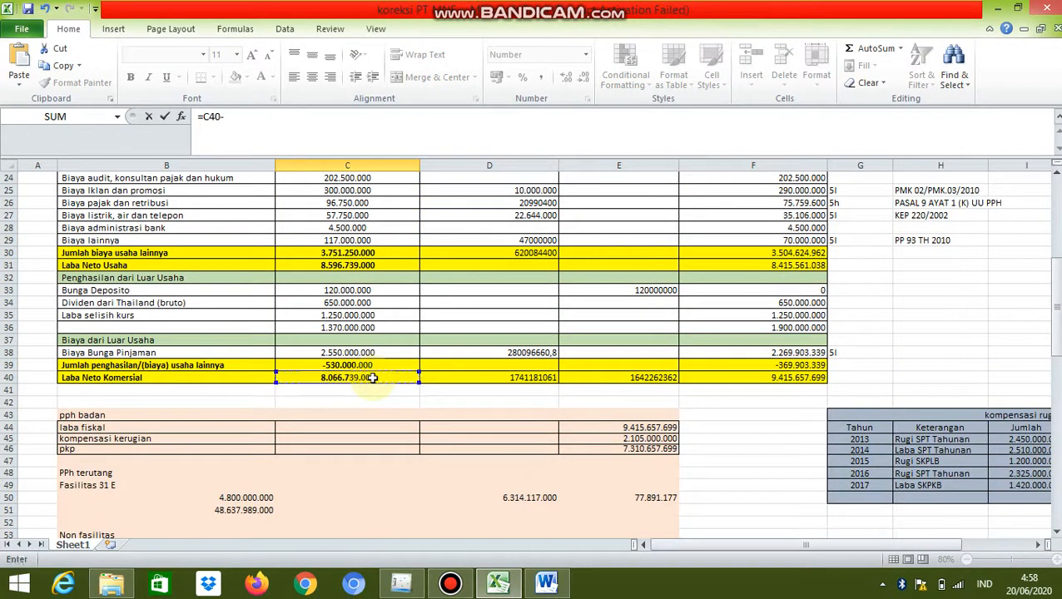
{"action": "left_click", "coordinate": [345, 316]}
{"action": "key", "text": "Escape"}
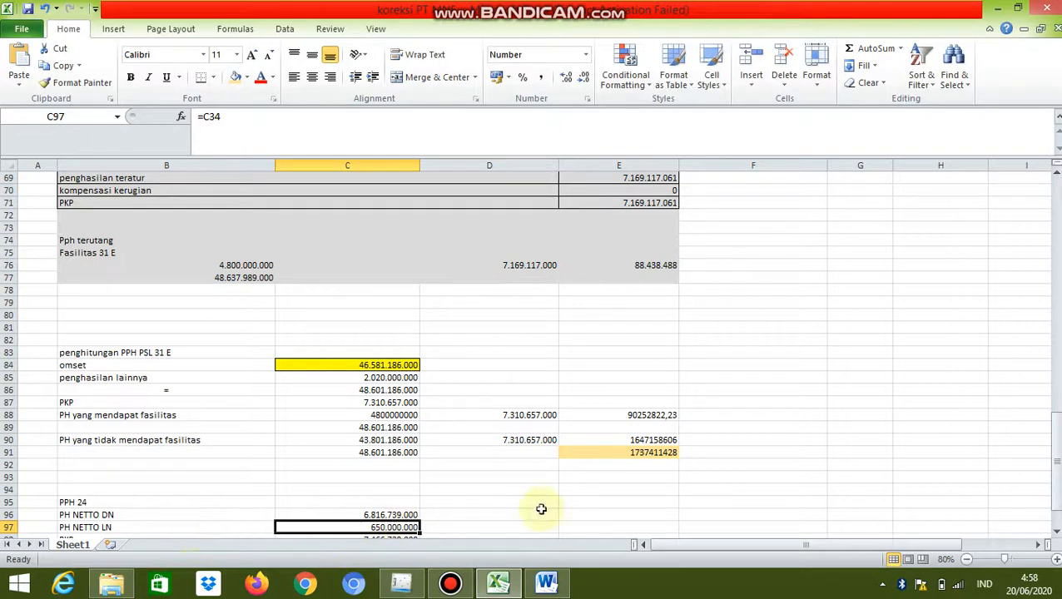
Examine the PKP and PPH TERUTANG formulas in the PPH 24 calculation and the empty RUMUS PPH 24 area
{"action": "left_click_drag", "start_coordinate": [1055, 437], "coordinate": [1043, 477]}
{"action": "left_click", "coordinate": [408, 490]}
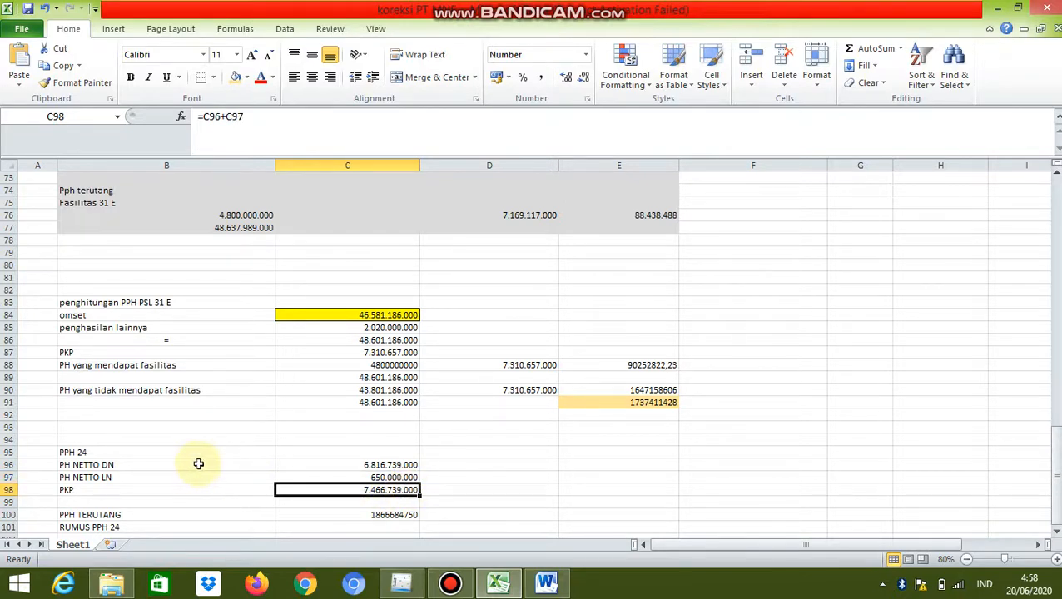
{"action": "left_click", "coordinate": [334, 519]}
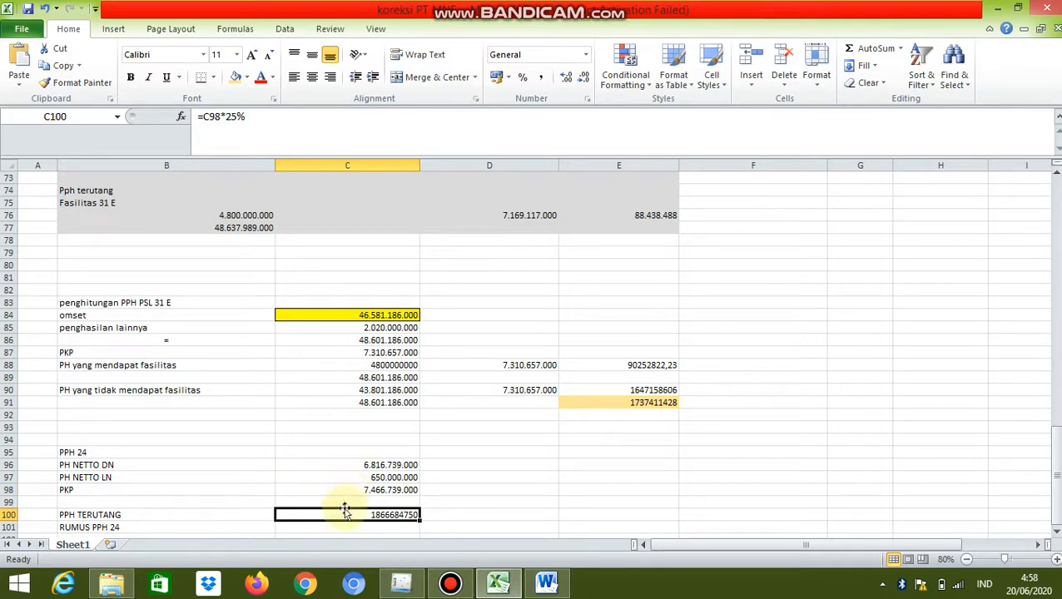
{"action": "left_click", "coordinate": [350, 528]}
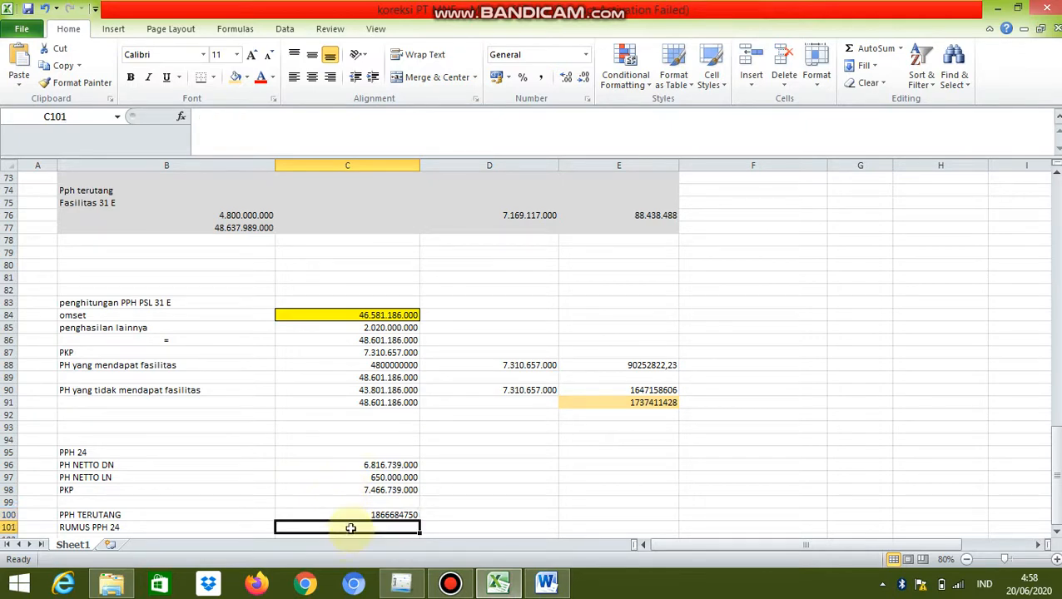
{"action": "key", "text": "Down"}
{"action": "key", "text": "Down"}
{"action": "key", "text": "Down"}
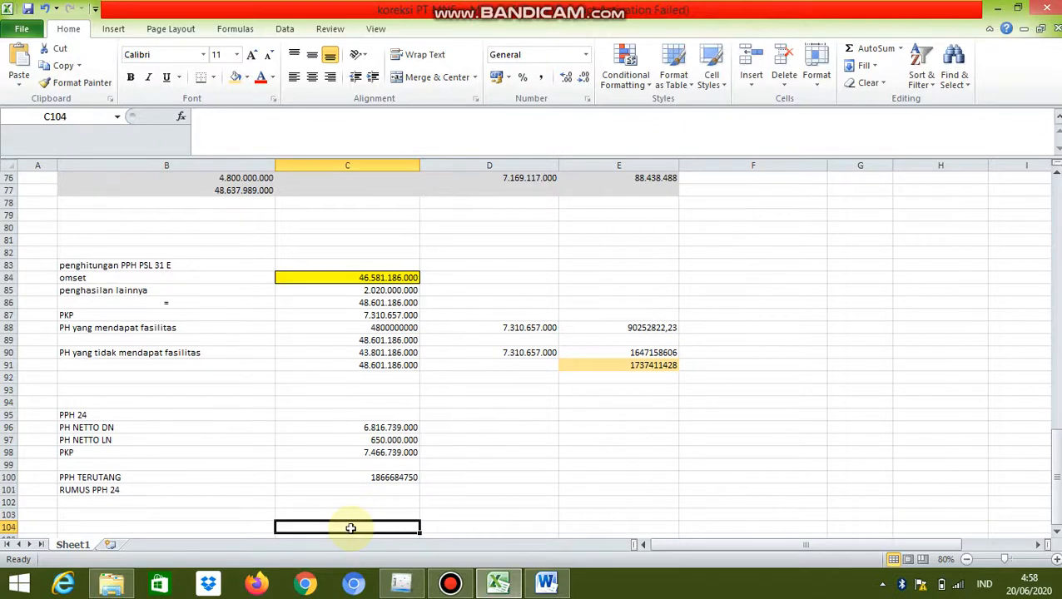
{"action": "key", "text": "Up"}
{"action": "key", "text": "Up"}
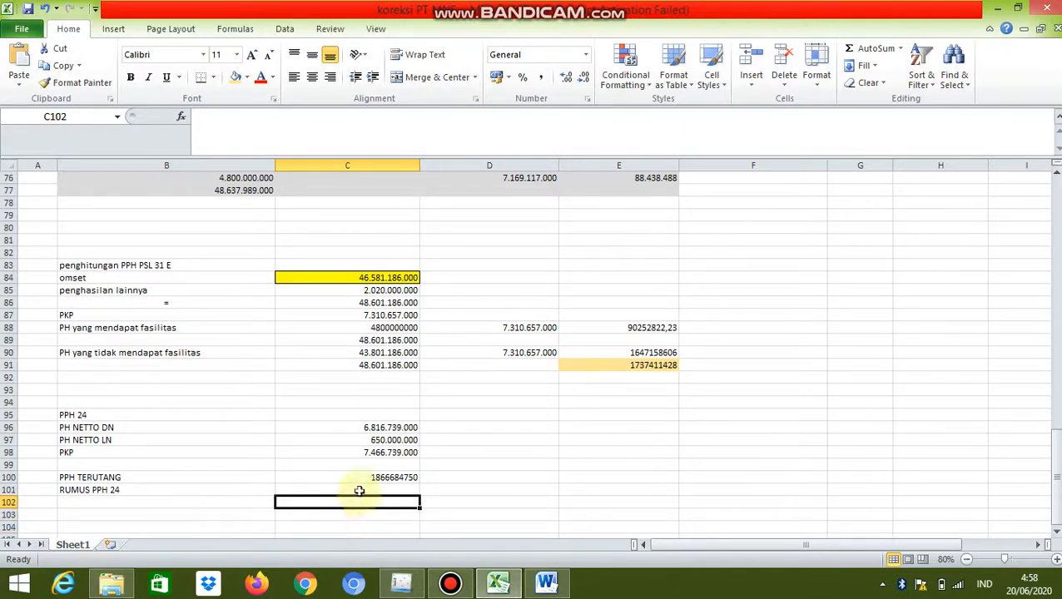
In the RUMUS PPH 24 row, link C101 to PH NETTO LN (C97) and C102 below it to PKP (C98)
{"action": "left_click", "coordinate": [359, 491]}
{"action": "type", "text": "="}
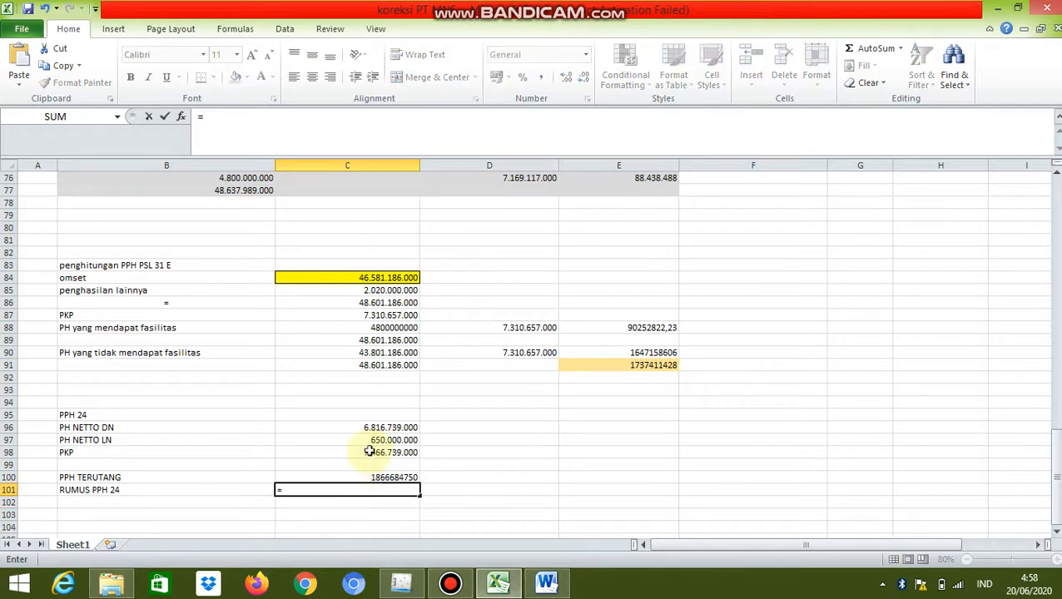
{"action": "left_click", "coordinate": [374, 441]}
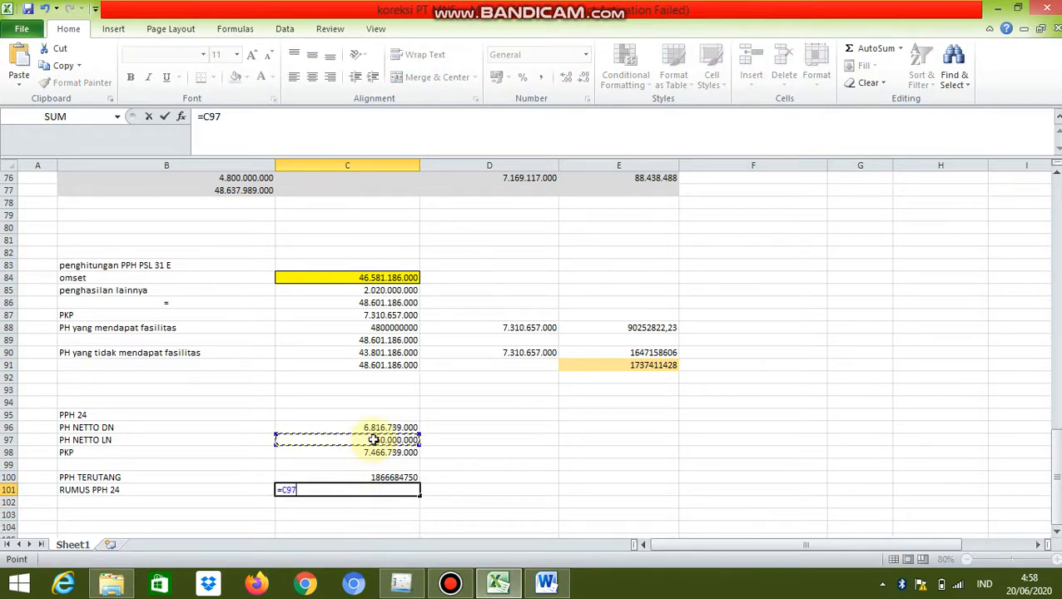
{"action": "key", "text": "Return"}
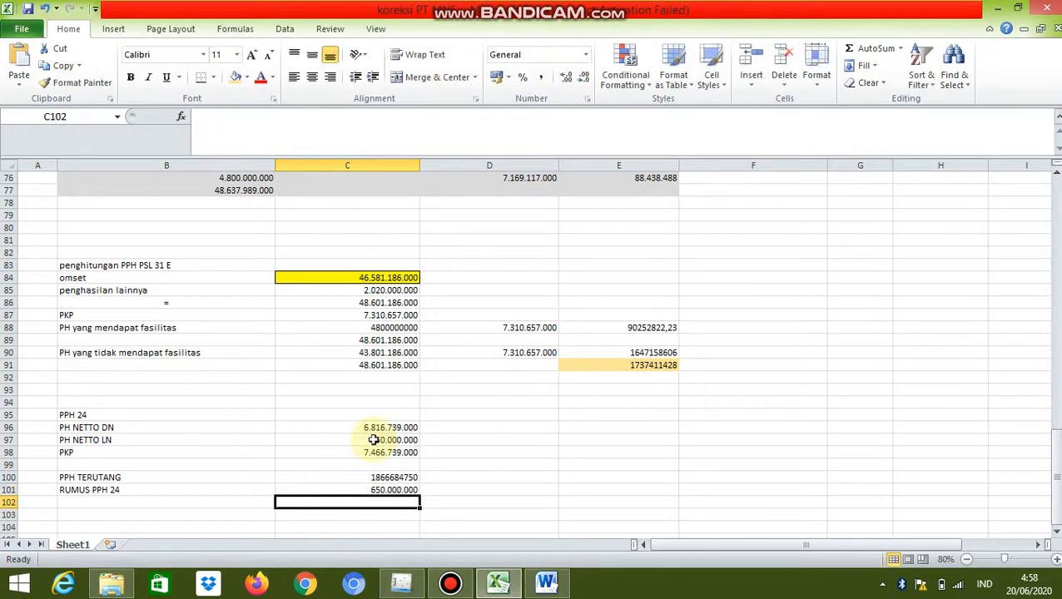
{"action": "type", "text": "="}
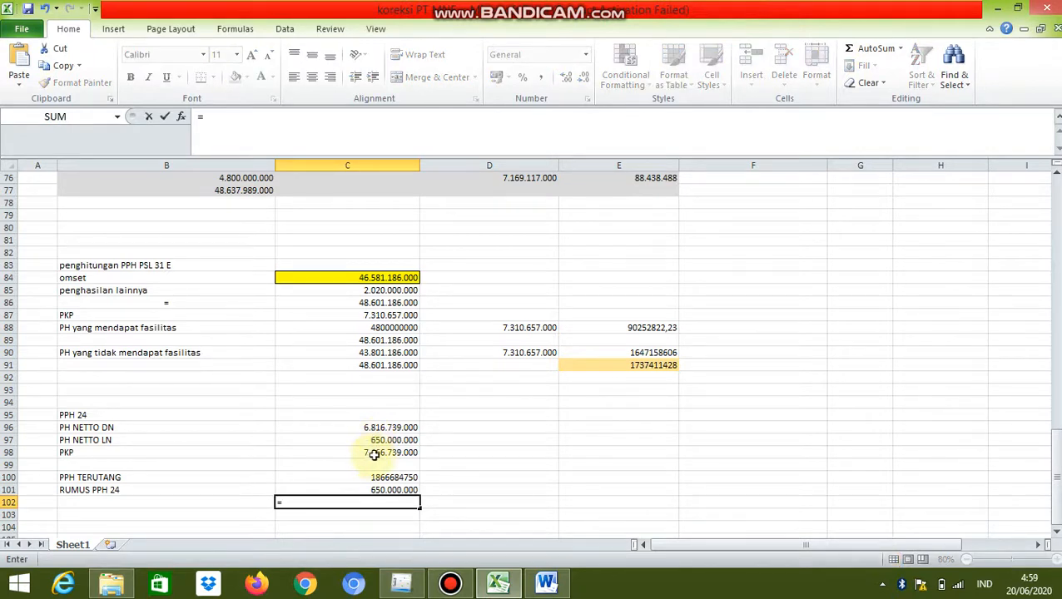
{"action": "left_click", "coordinate": [374, 454]}
{"action": "key", "text": "Return"}
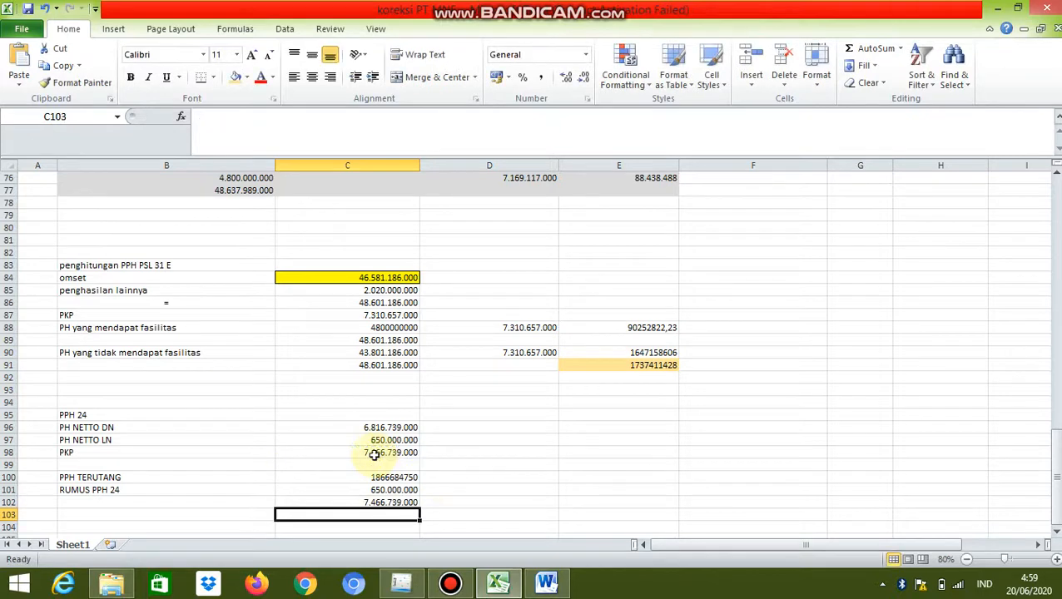
Link cell D101 in the RUMUS PPH 24 row to PPH TERUTANG (C100)
{"action": "left_click", "coordinate": [457, 491]}
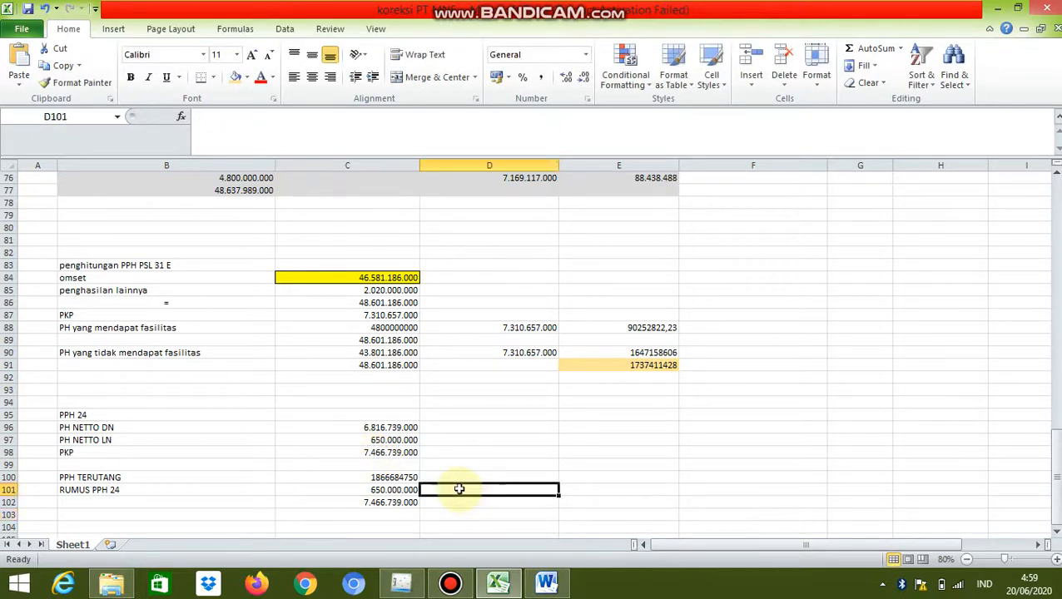
{"action": "type", "text": "="}
{"action": "left_click", "coordinate": [413, 478]}
{"action": "key", "text": "Return"}
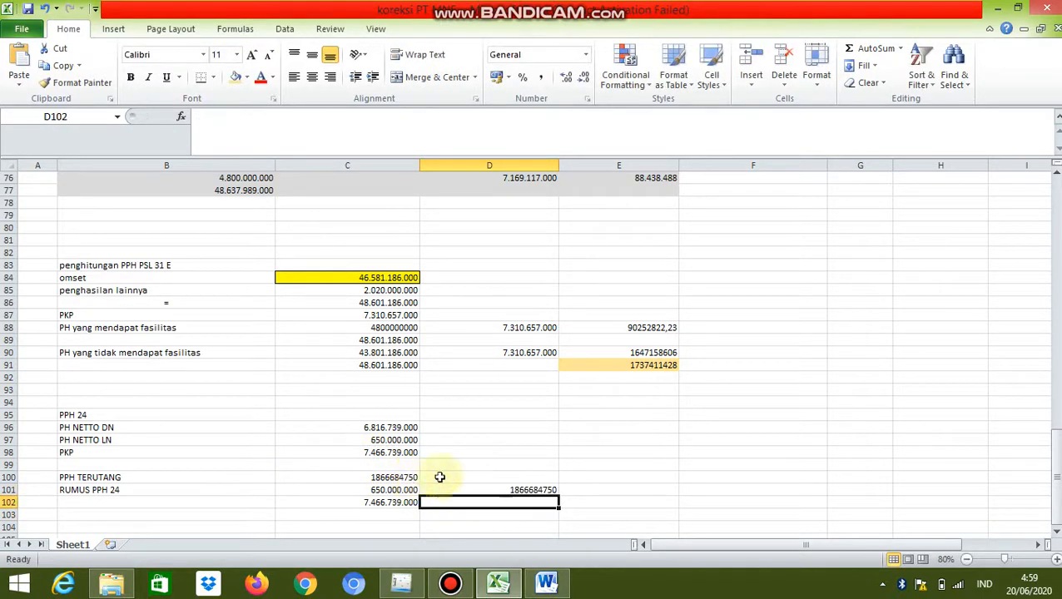
Calculate the maximum foreign tax credit in E101 with the formula =C101/C102*D101
{"action": "left_click", "coordinate": [641, 487]}
{"action": "type", "text": "="}
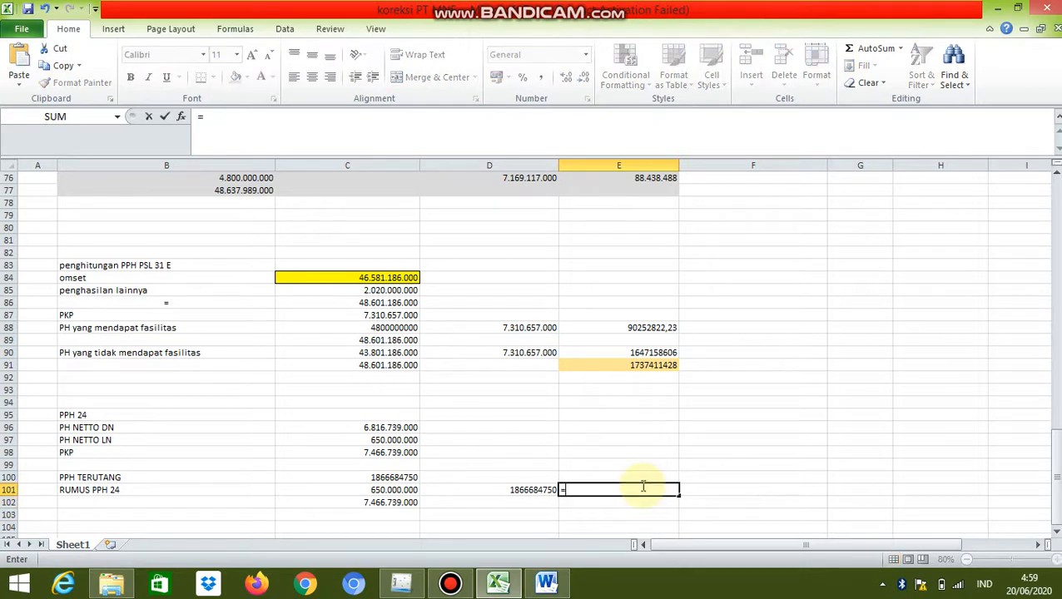
{"action": "left_click", "coordinate": [376, 491]}
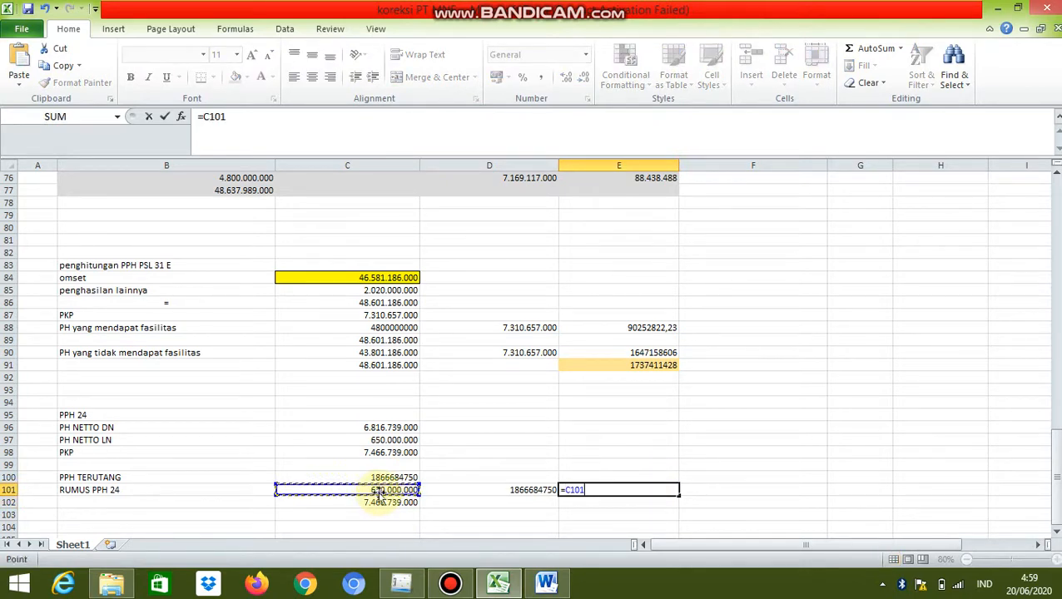
{"action": "type", "text": "/"}
{"action": "left_click", "coordinate": [383, 504]}
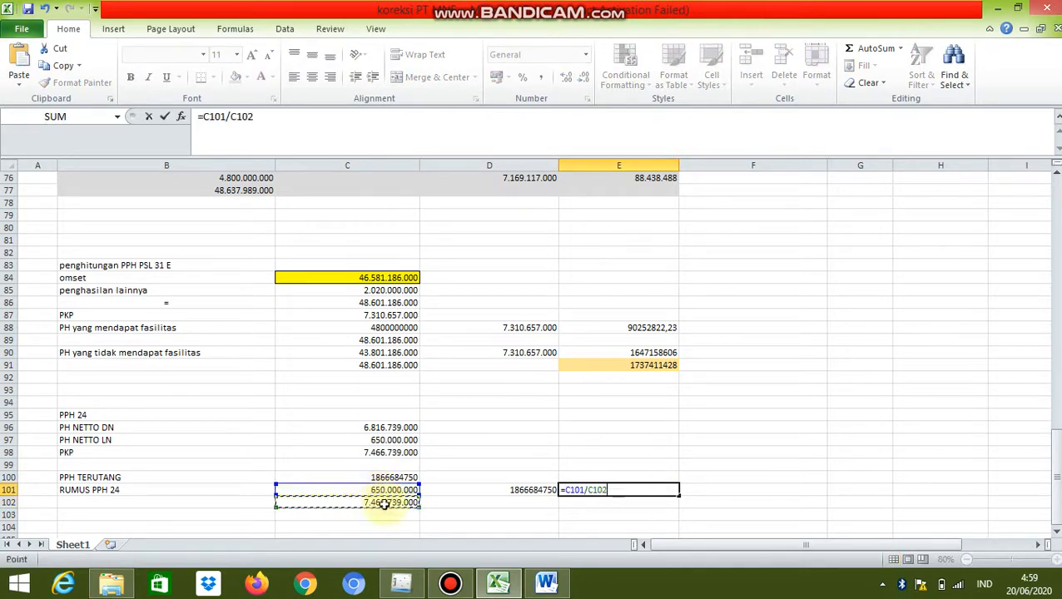
{"action": "type", "text": "*"}
{"action": "left_click", "coordinate": [471, 492]}
{"action": "key", "text": "Return"}
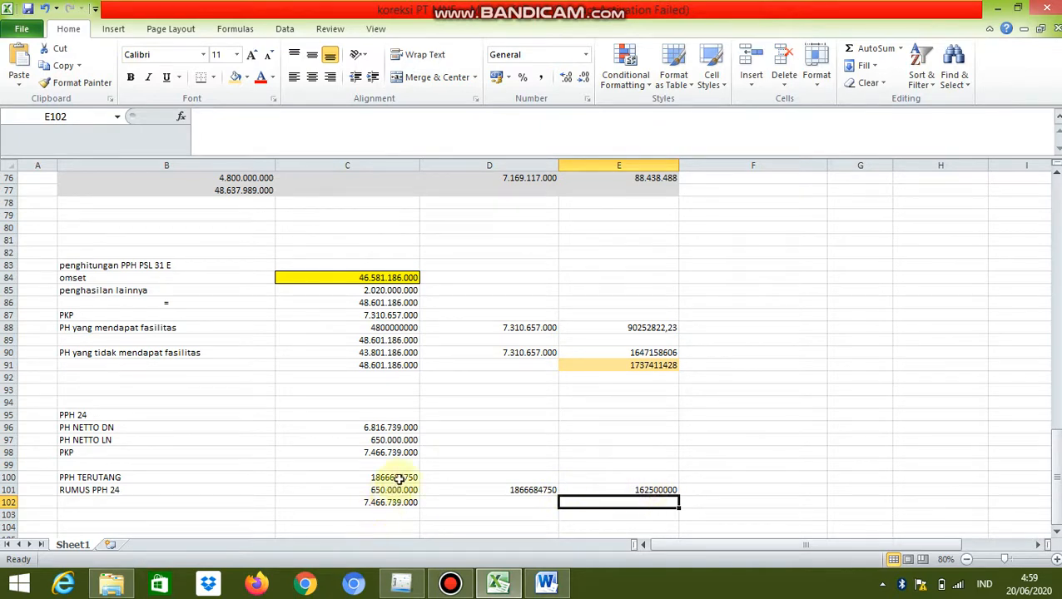
{"action": "left_click", "coordinate": [610, 490]}
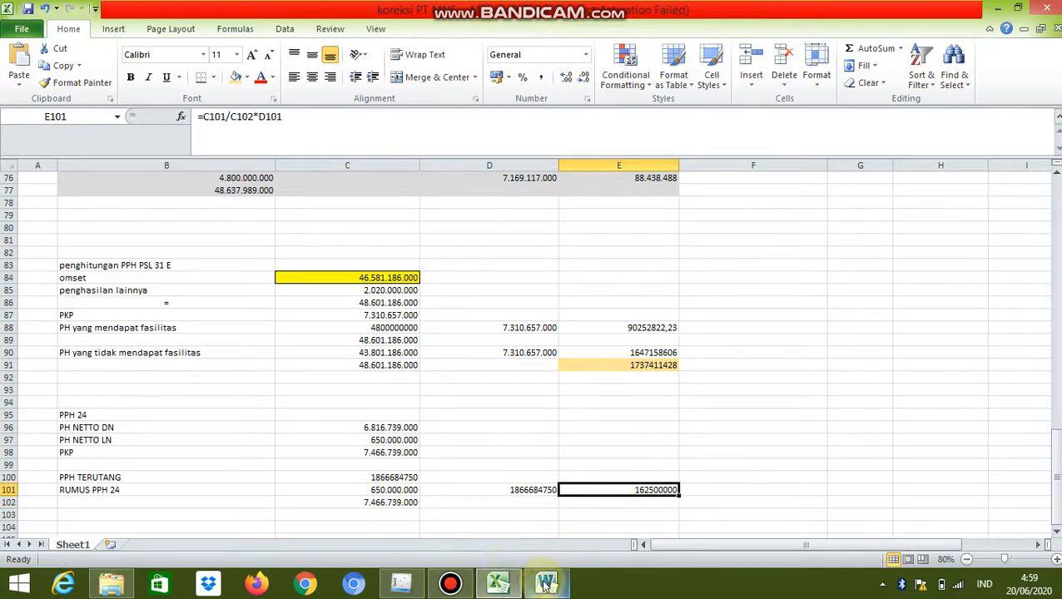
Switch to eSPT and enter 129.999.971 as Kredit Pajak Diperhitungkan (Rp) in the foreign tax credit entry
{"action": "mouse_move", "coordinate": [545, 587]}
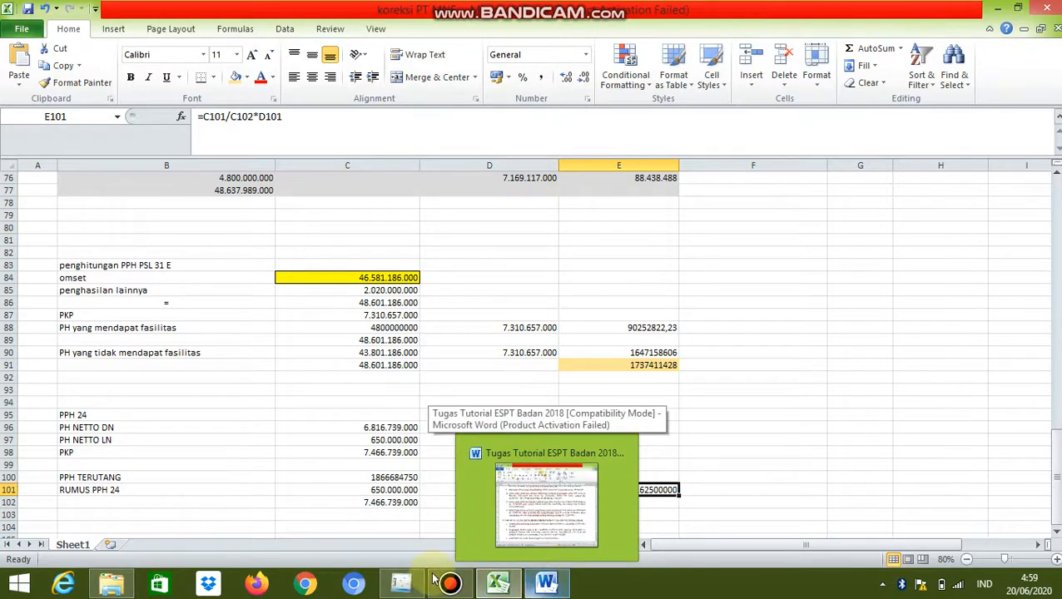
{"action": "mouse_move", "coordinate": [418, 570]}
{"action": "left_click", "coordinate": [431, 504]}
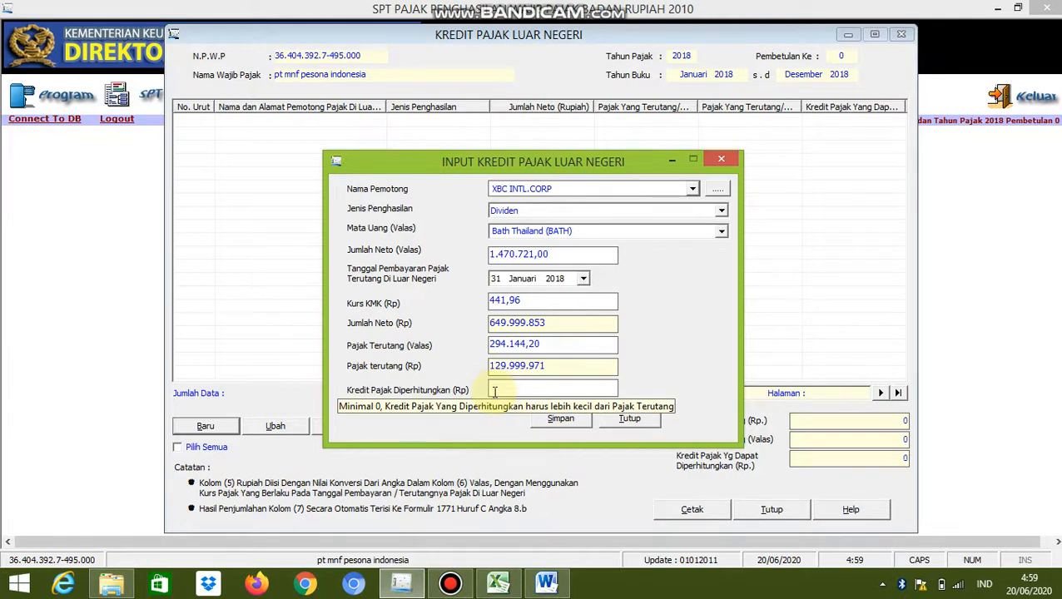
{"action": "type", "text": "129999971"}
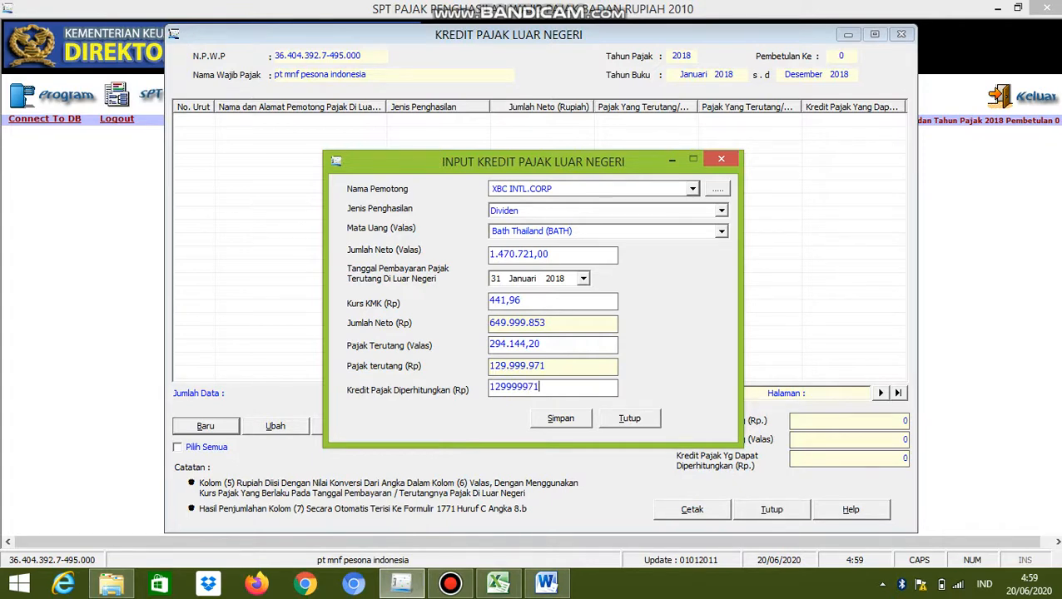
{"action": "key", "text": "Tab"}
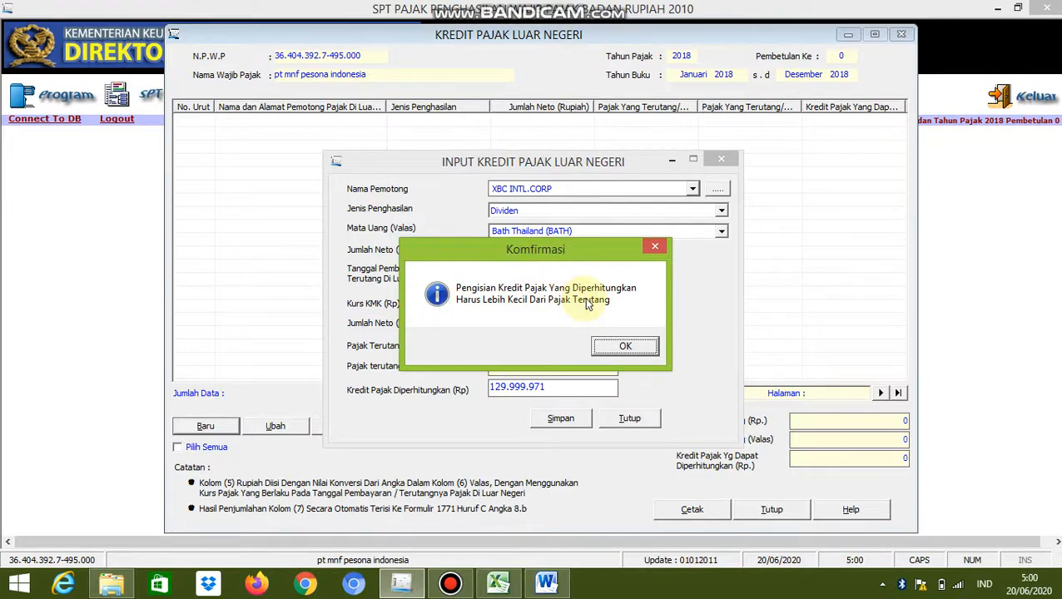
{"action": "left_click", "coordinate": [620, 347]}
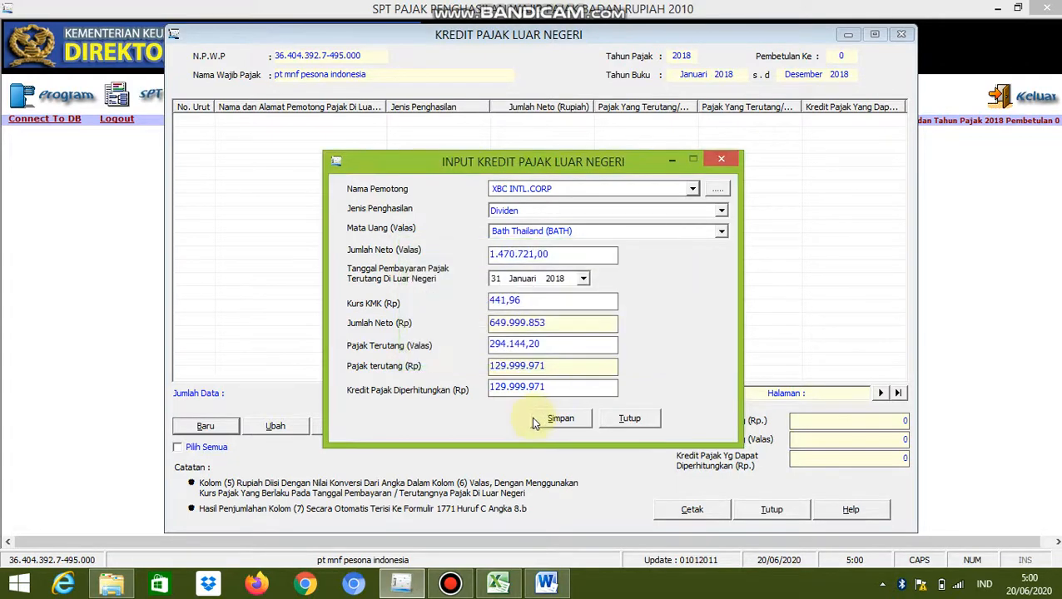
Correct Kredit Pajak Diperhitungkan (Rp) to 129.999.970, save the entry, and close the Kredit Pajak Luar Negeri forms
{"action": "type", "text": "0"}
{"action": "left_click", "coordinate": [562, 419]}
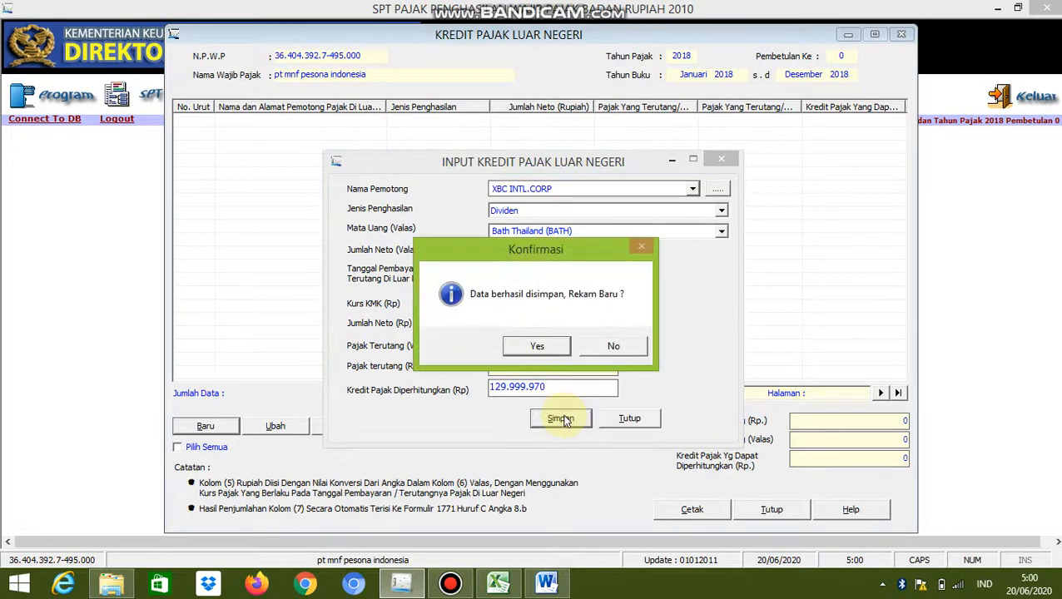
{"action": "key", "text": "Return"}
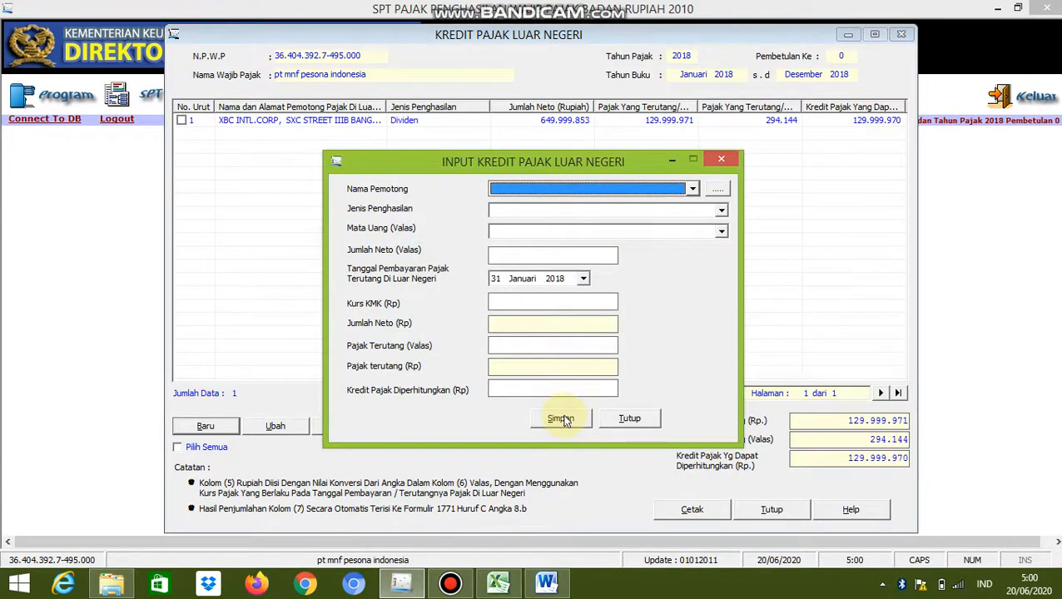
{"action": "left_click", "coordinate": [624, 418]}
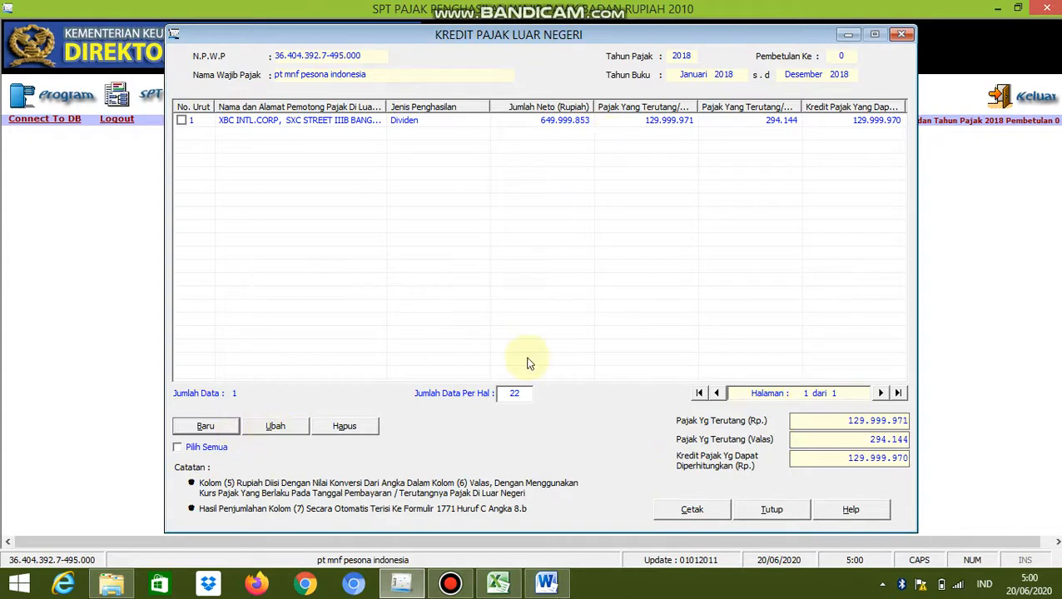
{"action": "left_click", "coordinate": [756, 511]}
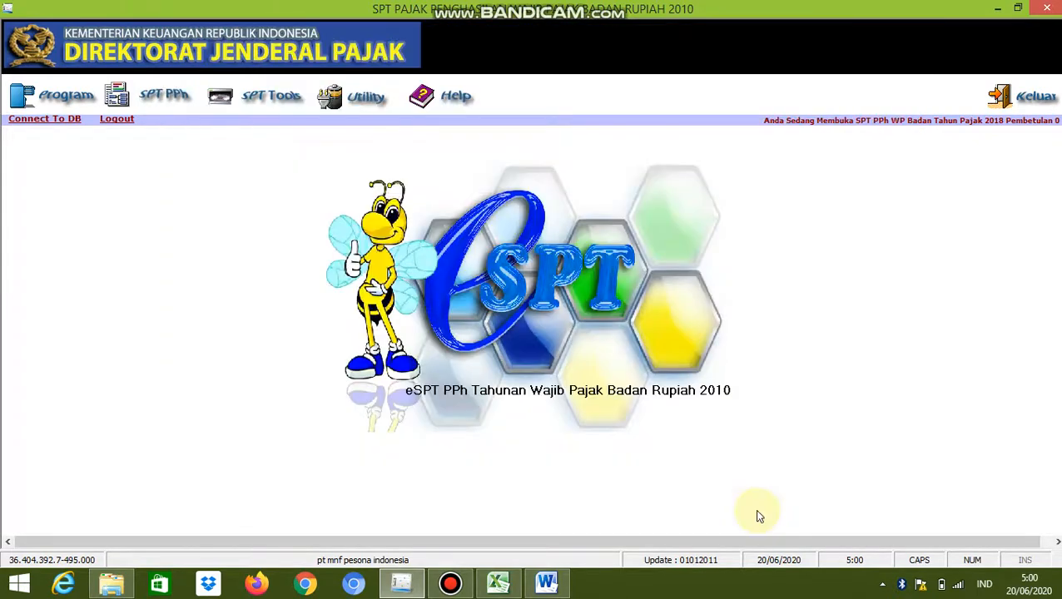
Open the main SPT PPh Wajib Pajak Badan form and bring up the Word assignment over it
{"action": "left_click", "coordinate": [441, 586]}
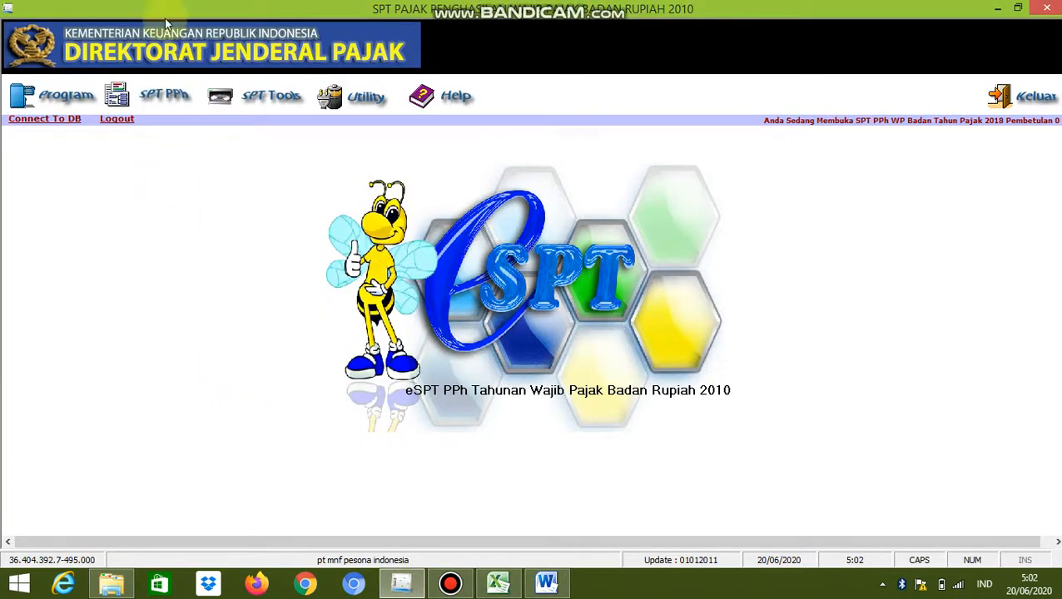
{"action": "left_click", "coordinate": [156, 100]}
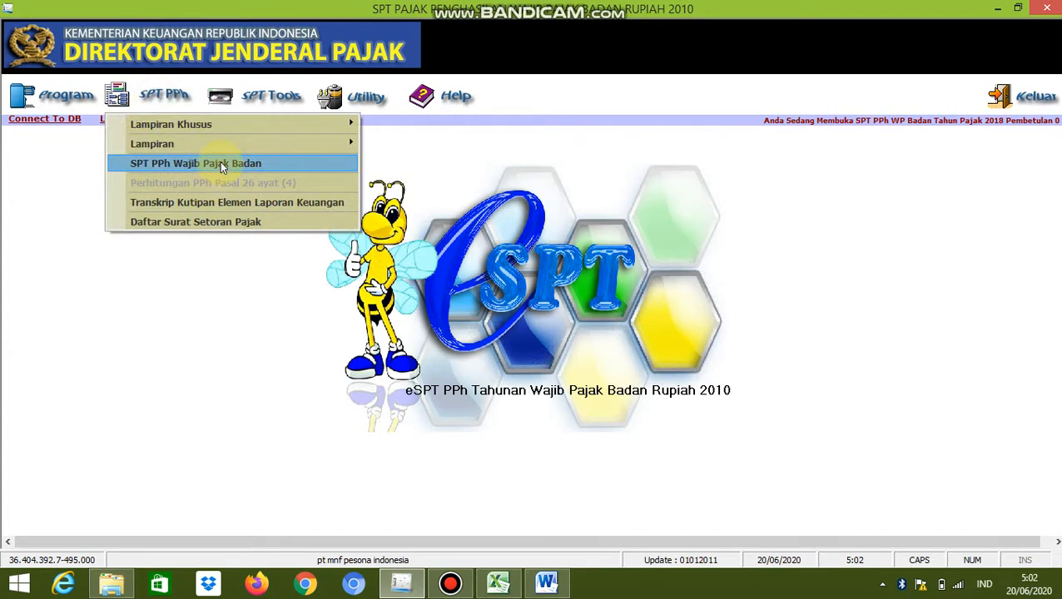
{"action": "left_click", "coordinate": [220, 161]}
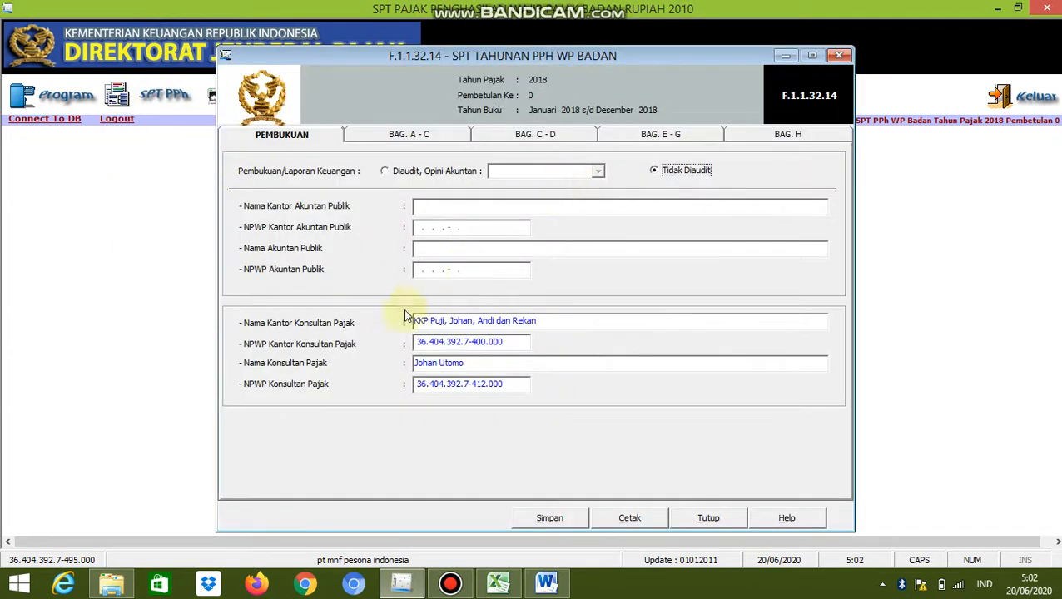
{"action": "left_click", "coordinate": [546, 586]}
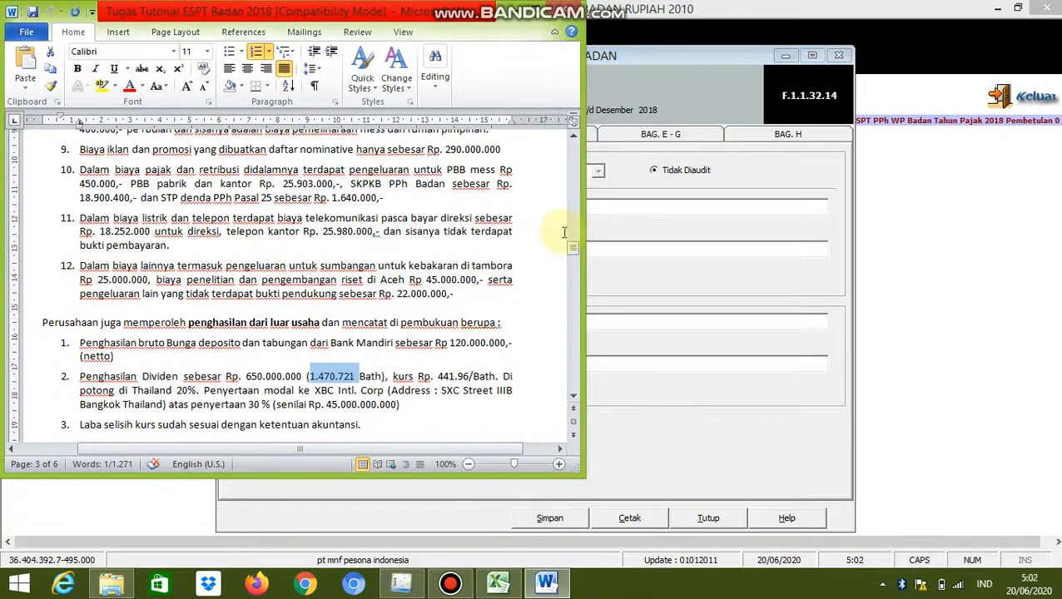
Compare the financial statement status and tax consultant details in the Word assignment with the Pembukuan section of the eSPT main form
{"action": "left_click_drag", "start_coordinate": [570, 248], "coordinate": [569, 161]}
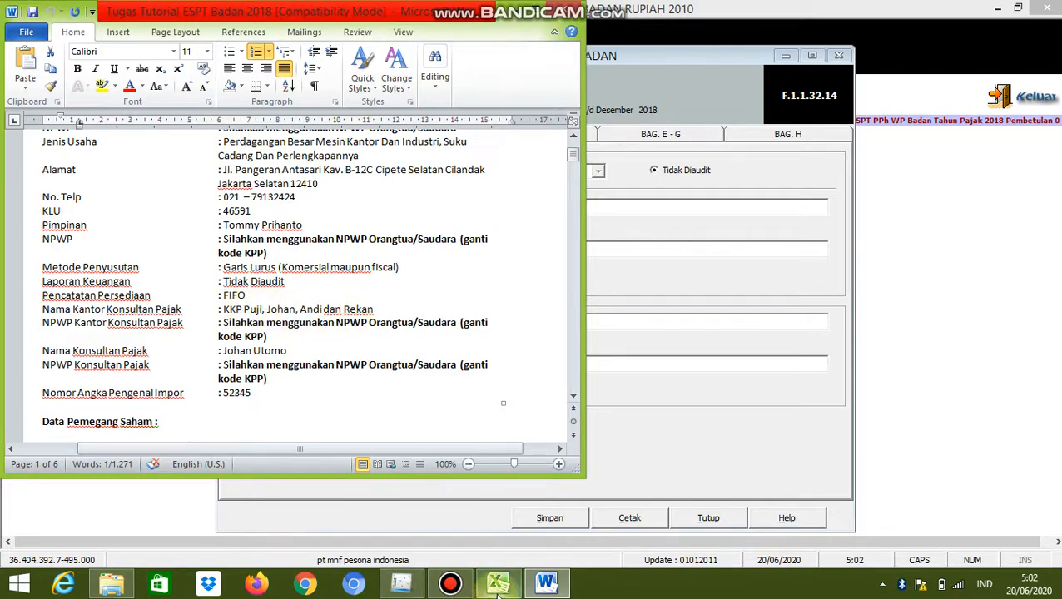
{"action": "left_click", "coordinate": [408, 583]}
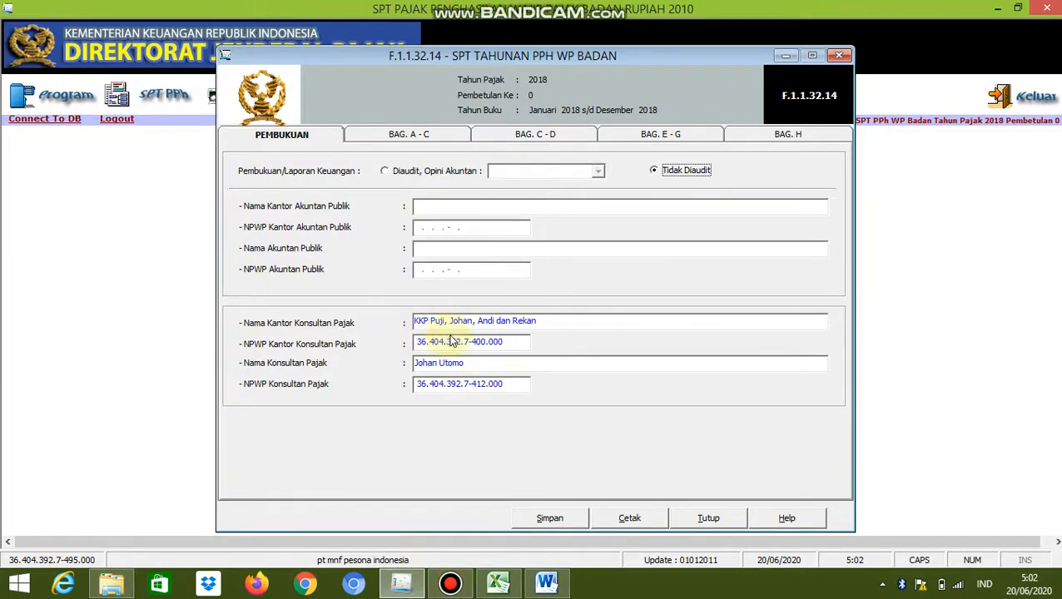
{"action": "left_click", "coordinate": [504, 343]}
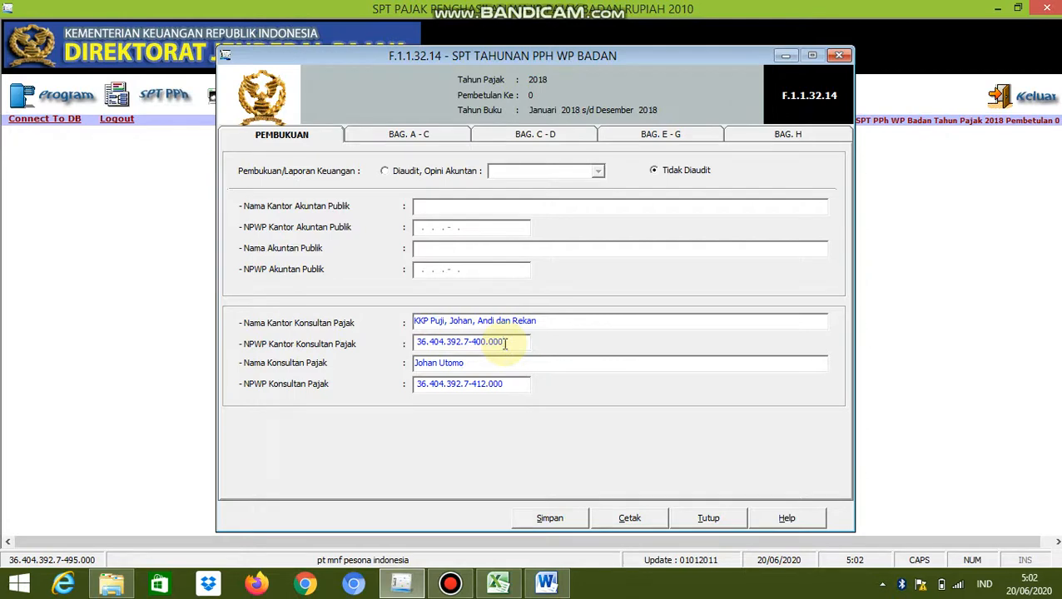
{"action": "mouse_move", "coordinate": [545, 581]}
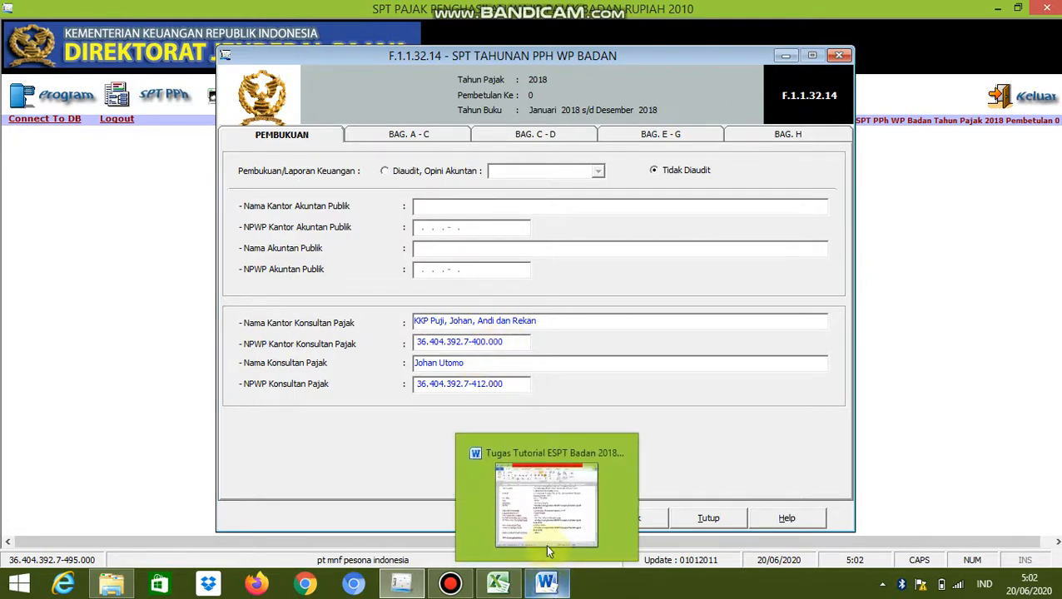
{"action": "left_click", "coordinate": [536, 527]}
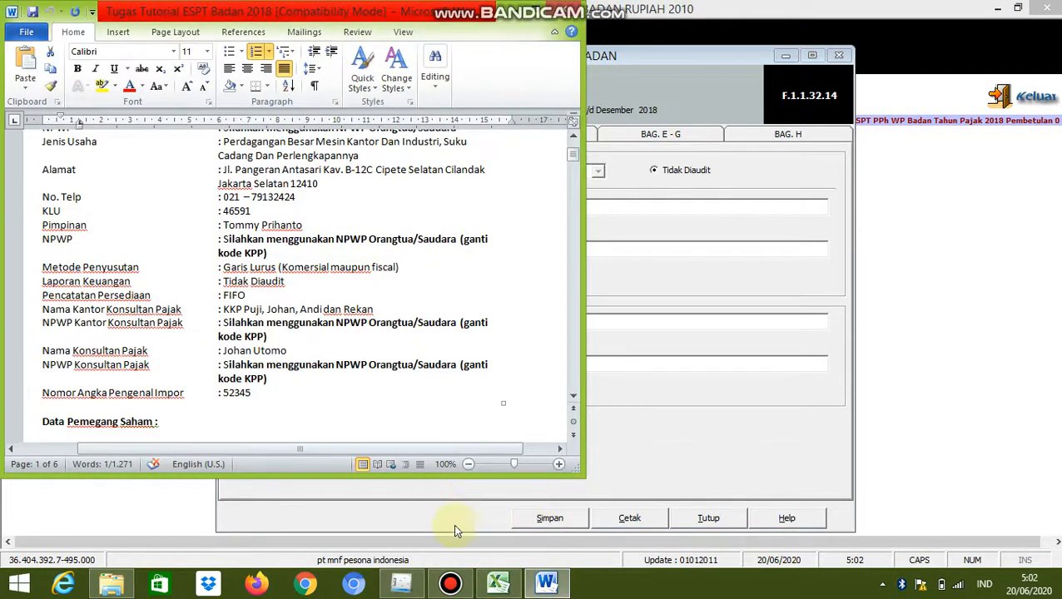
{"action": "left_click", "coordinate": [418, 576]}
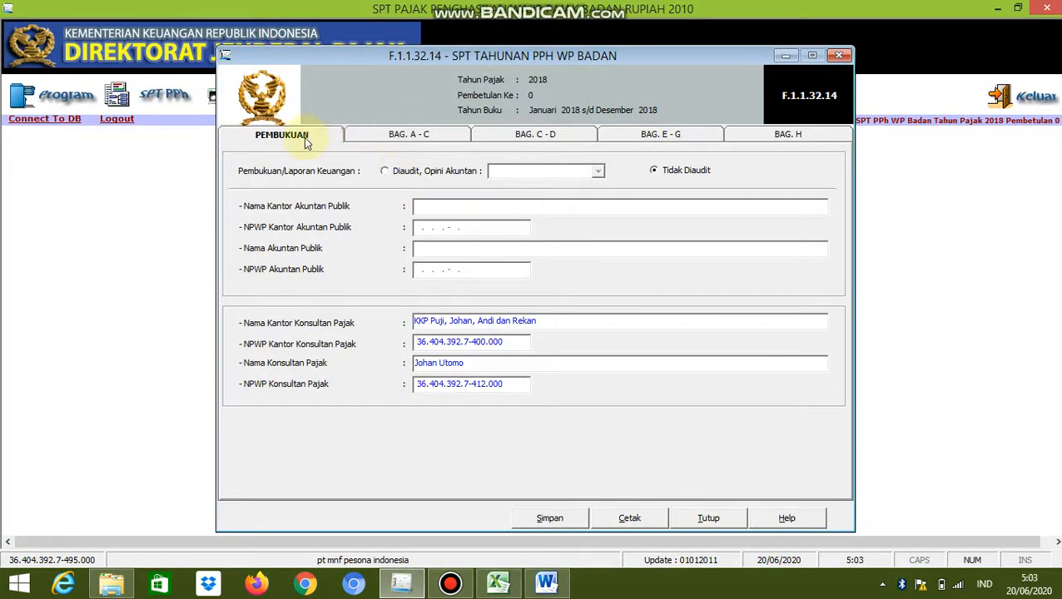
Open Bag. A - C of the main SPT form and check the commercial Penjualan Bersih in the Excel reconciliation against it
{"action": "left_click", "coordinate": [387, 138]}
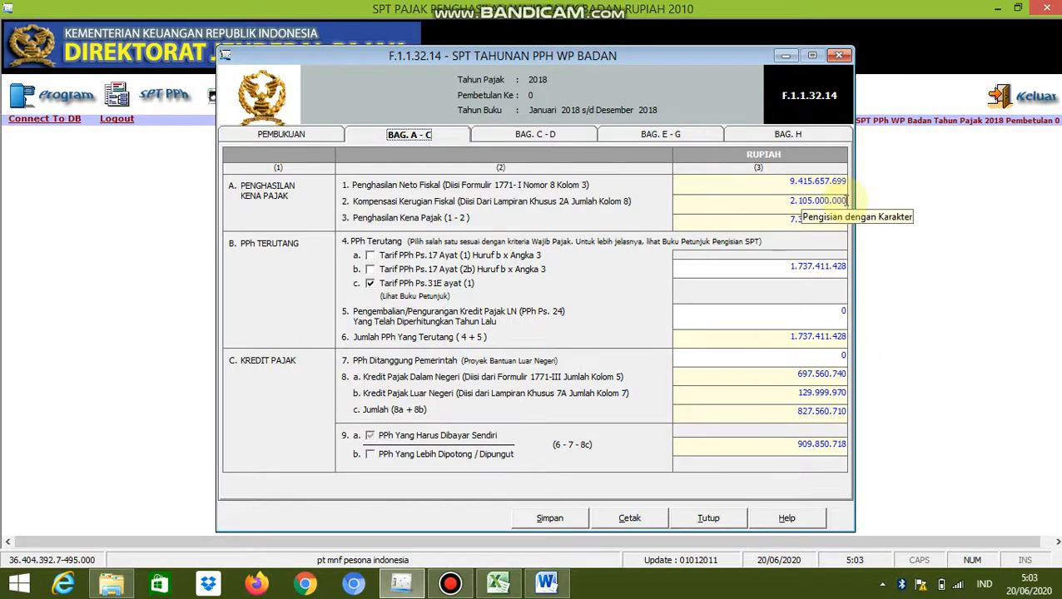
{"action": "left_click", "coordinate": [499, 580]}
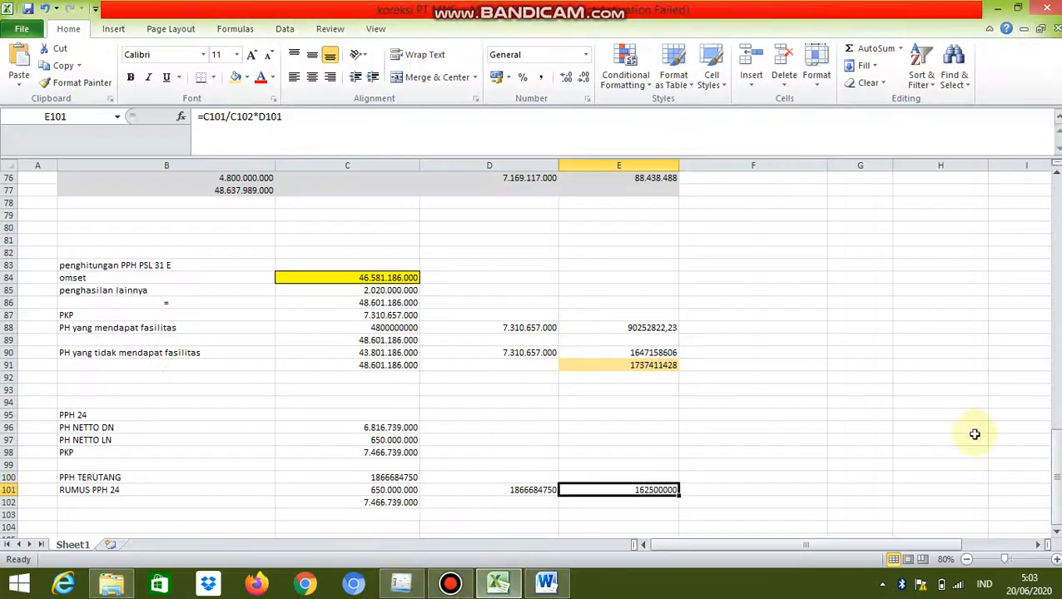
{"action": "left_click_drag", "start_coordinate": [1055, 460], "coordinate": [1055, 174]}
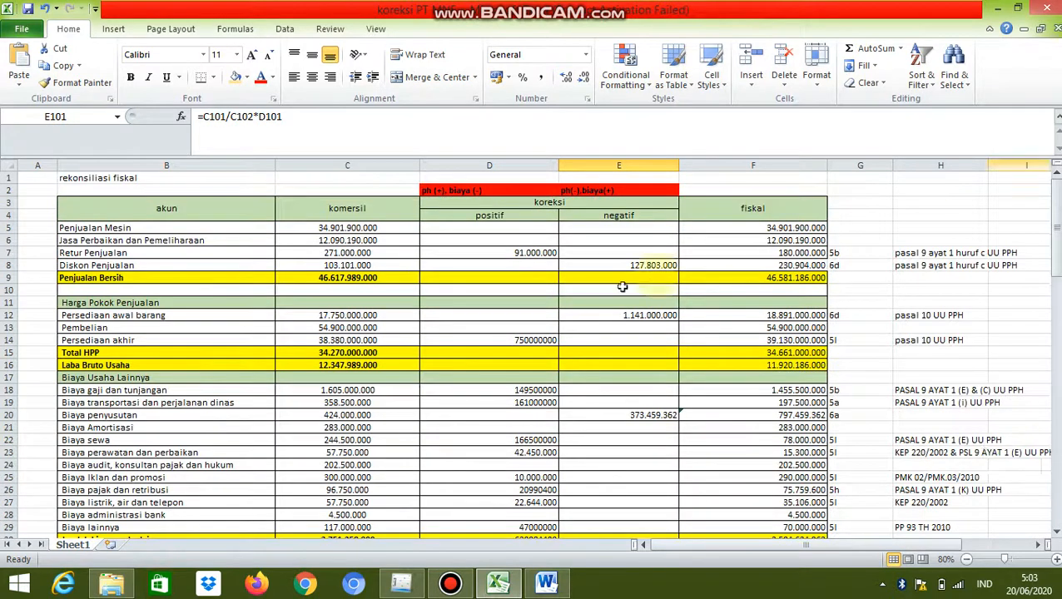
{"action": "left_click", "coordinate": [346, 278]}
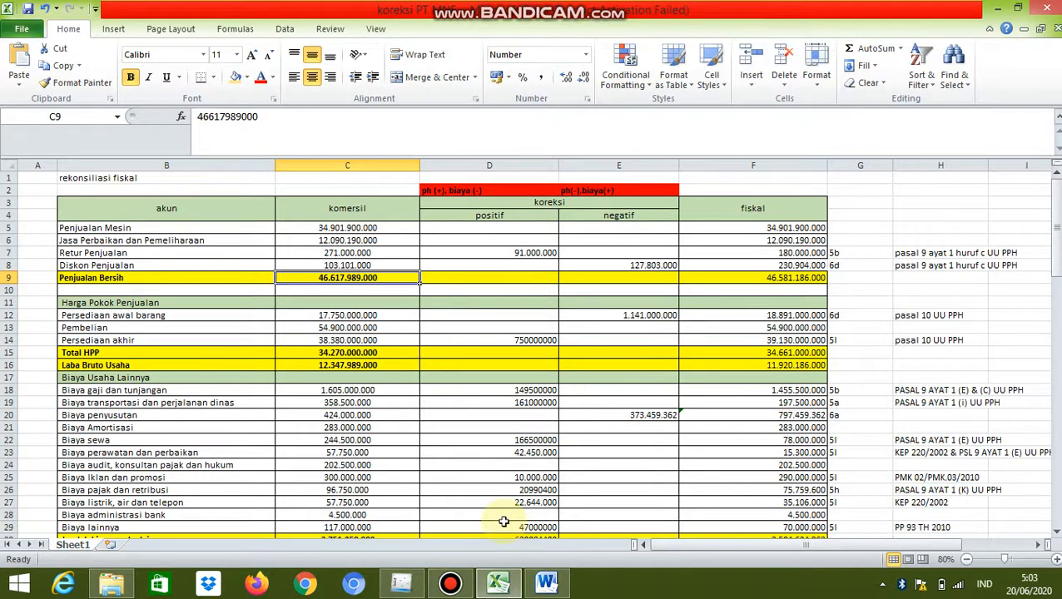
{"action": "mouse_move", "coordinate": [414, 580]}
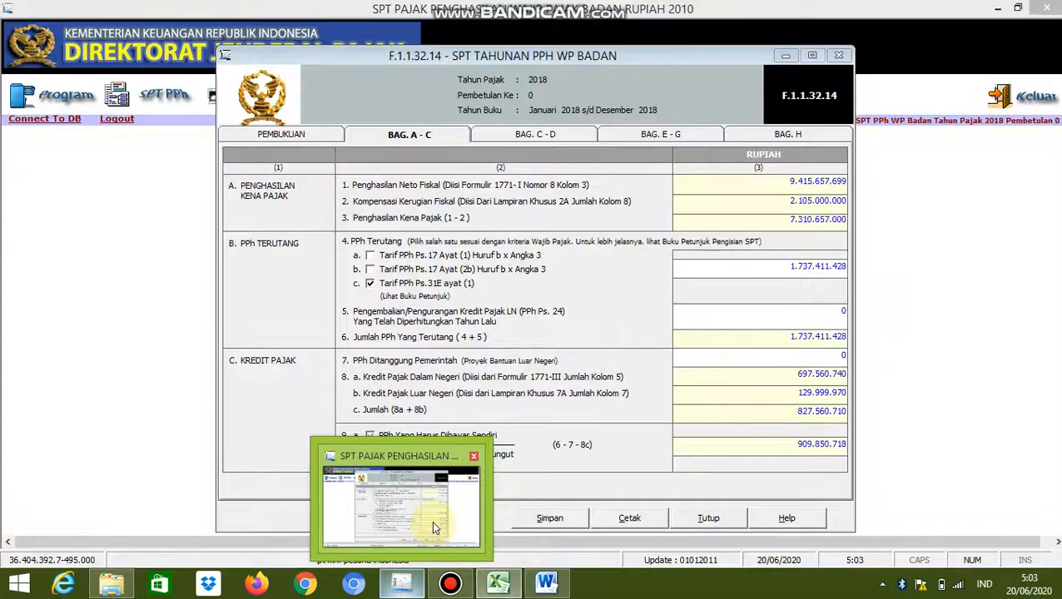
{"action": "left_click", "coordinate": [430, 520]}
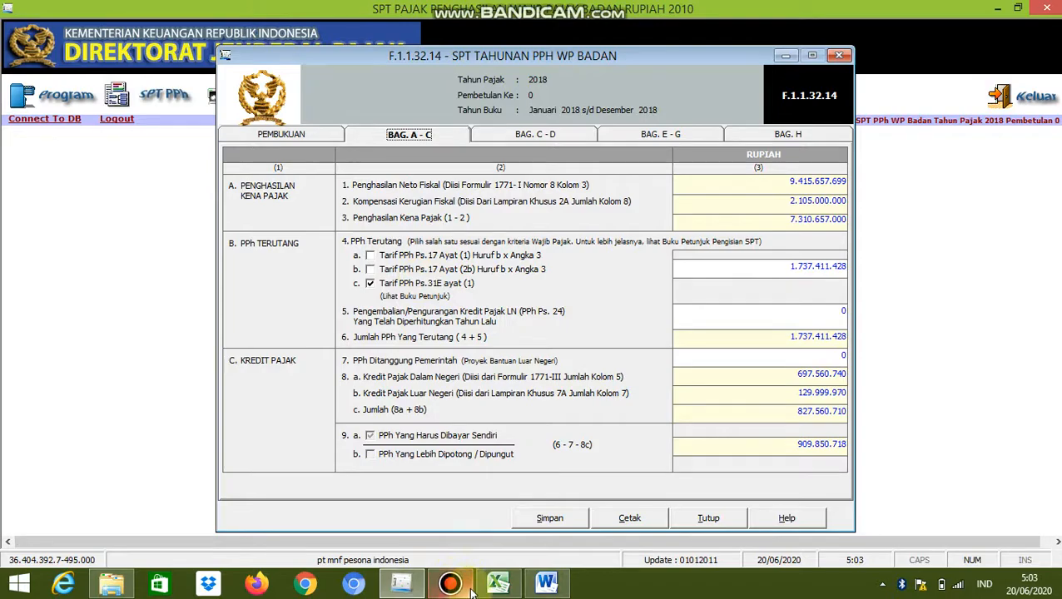
Review the combined turnover and PKP in the Excel Pasal 31E calculation and compare PKP with Penghasilan Kena Pajak in eSPT
{"action": "left_click", "coordinate": [497, 584]}
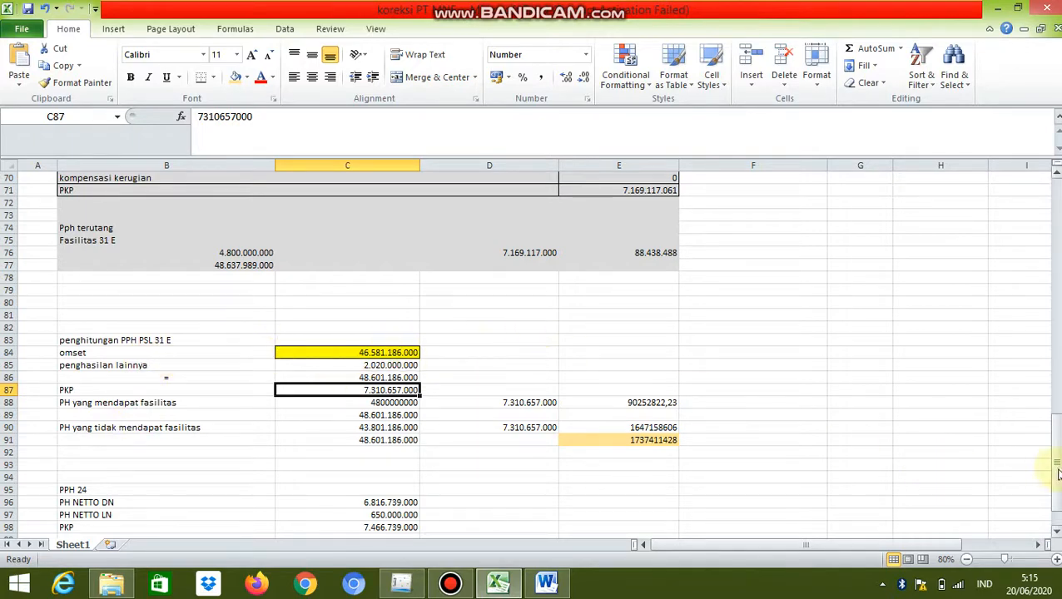
{"action": "left_click_drag", "start_coordinate": [1055, 467], "coordinate": [1057, 324]}
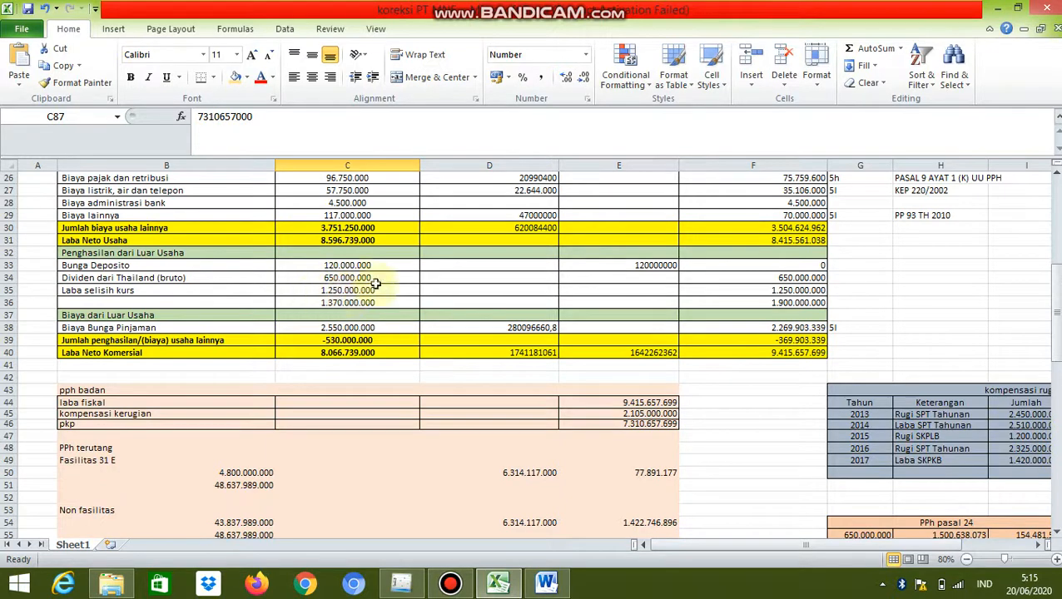
{"action": "left_click", "coordinate": [1055, 321]}
{"action": "left_click_drag", "start_coordinate": [1055, 321], "coordinate": [1056, 445]}
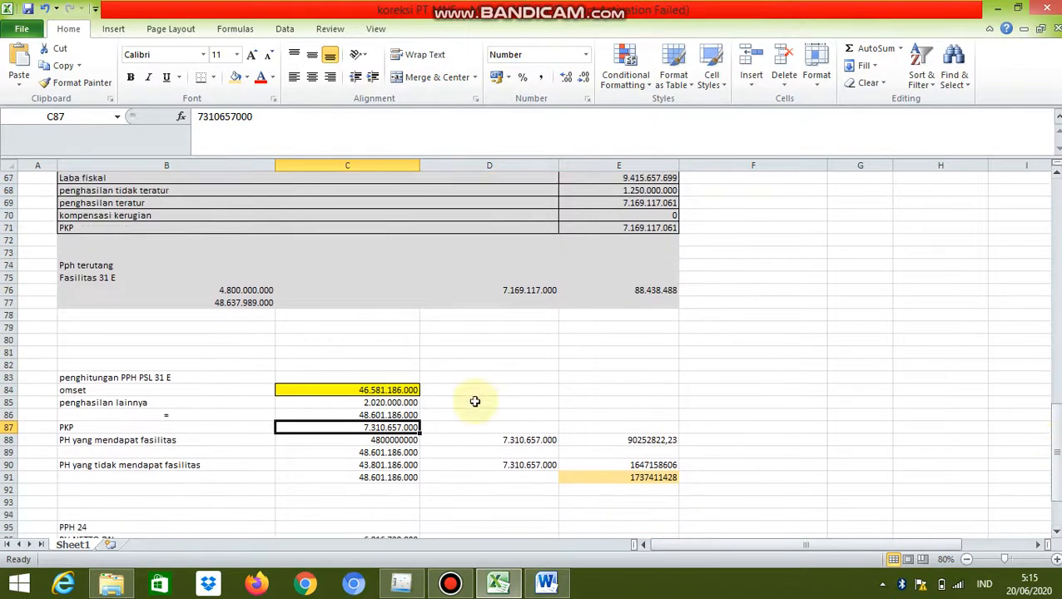
{"action": "left_click", "coordinate": [387, 414]}
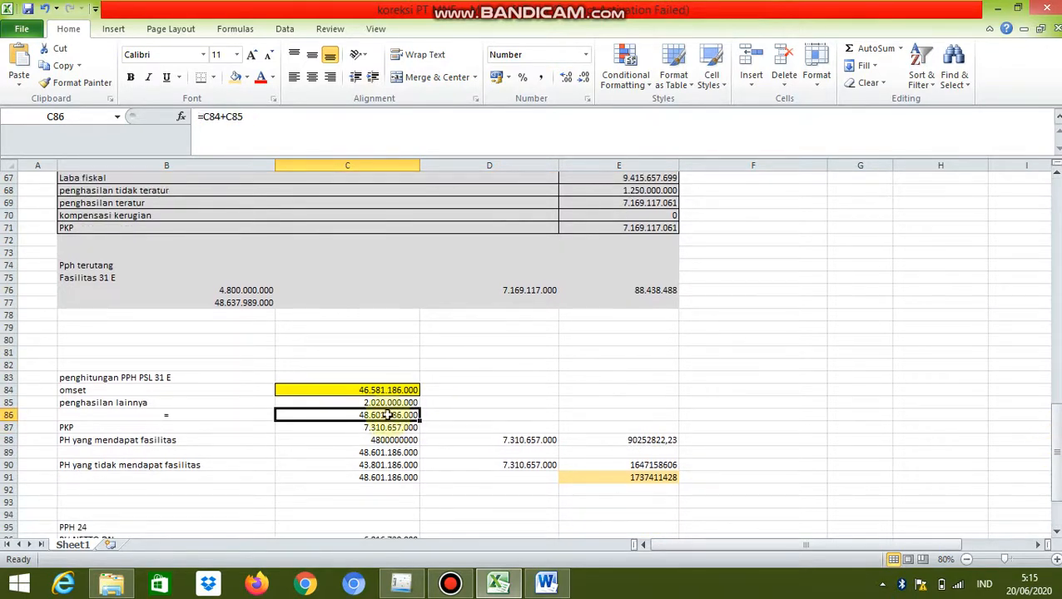
{"action": "left_click", "coordinate": [388, 427]}
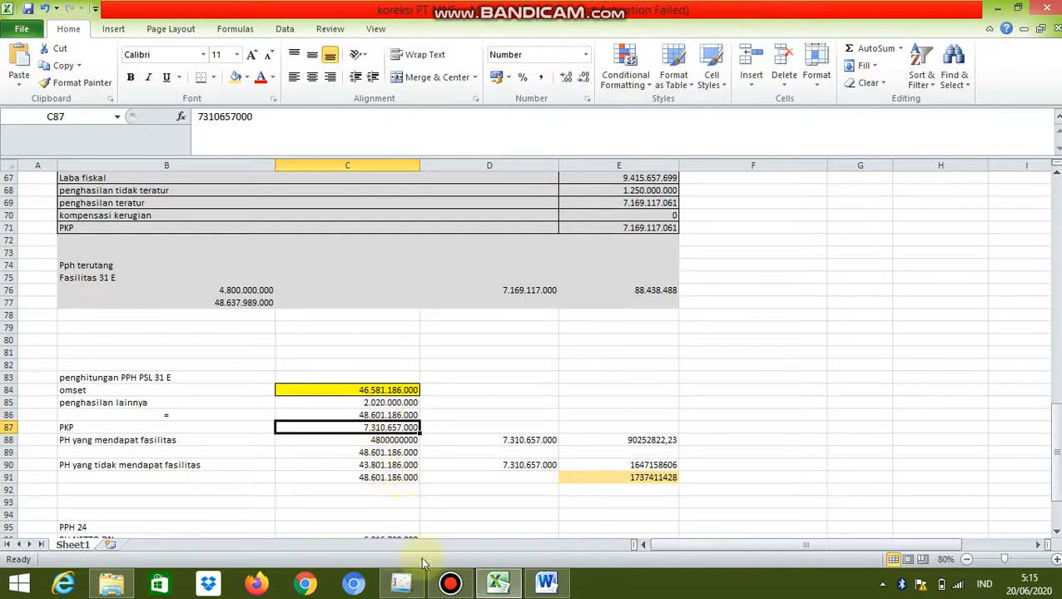
{"action": "left_click", "coordinate": [402, 511]}
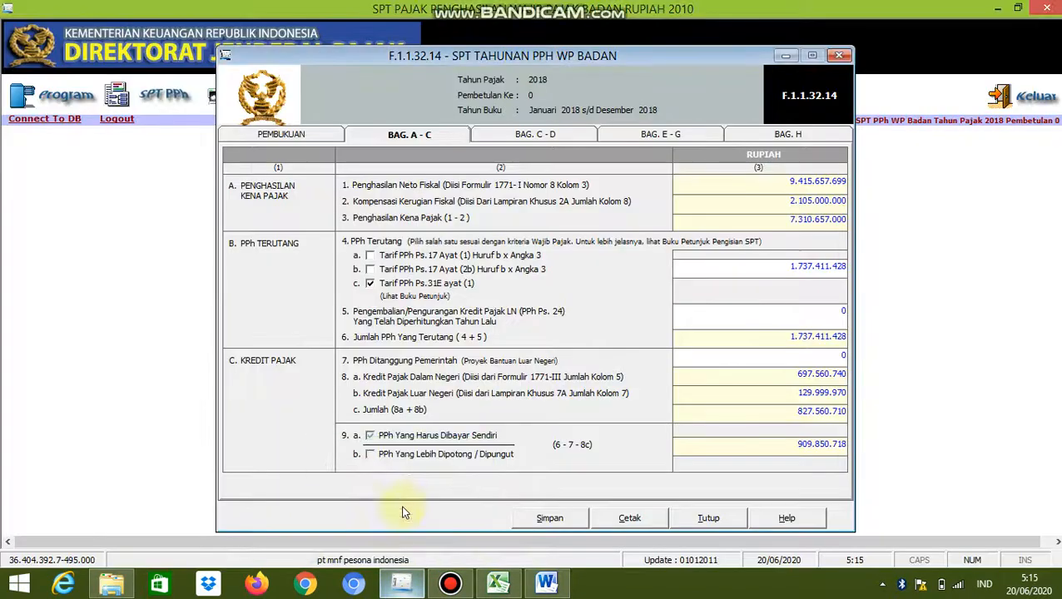
{"action": "left_click_drag", "start_coordinate": [790, 219], "coordinate": [848, 219]}
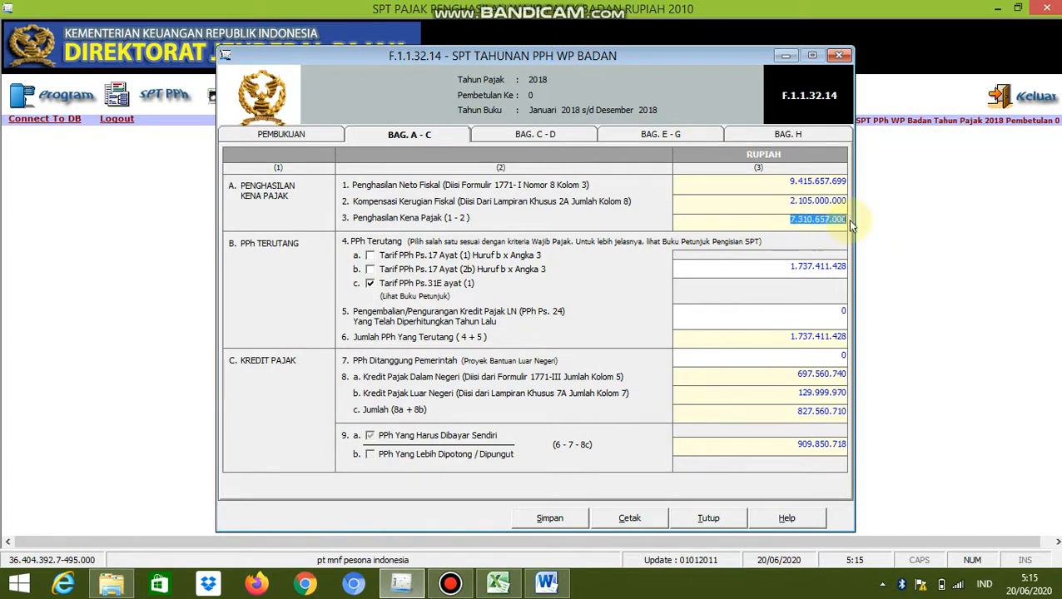
Switch to Excel and examine how the tax on PH yang mendapat fasilitas is calculated across row 88
{"action": "left_click", "coordinate": [498, 580]}
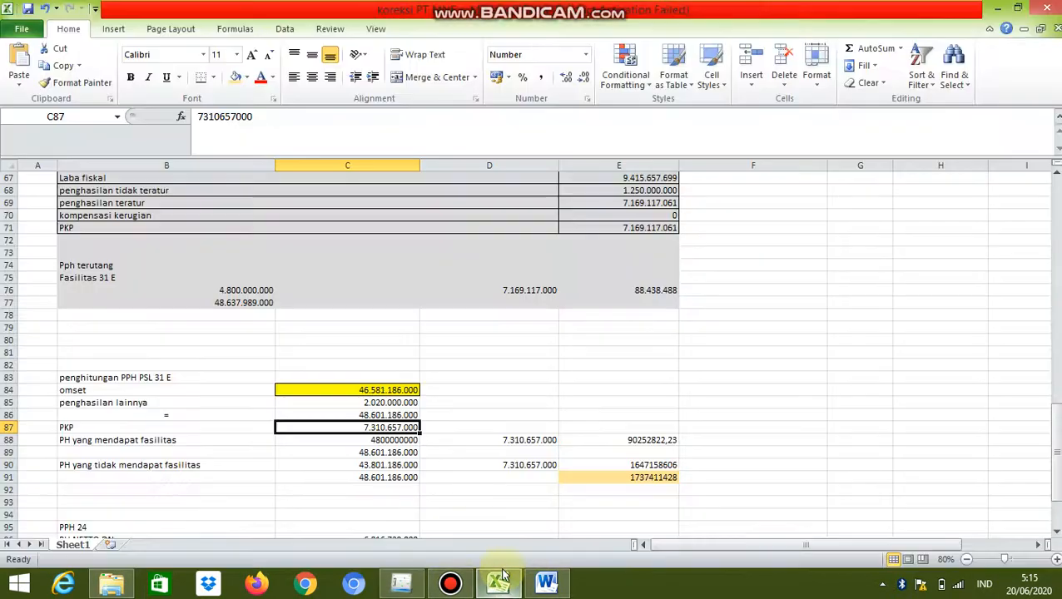
{"action": "left_click", "coordinate": [379, 441]}
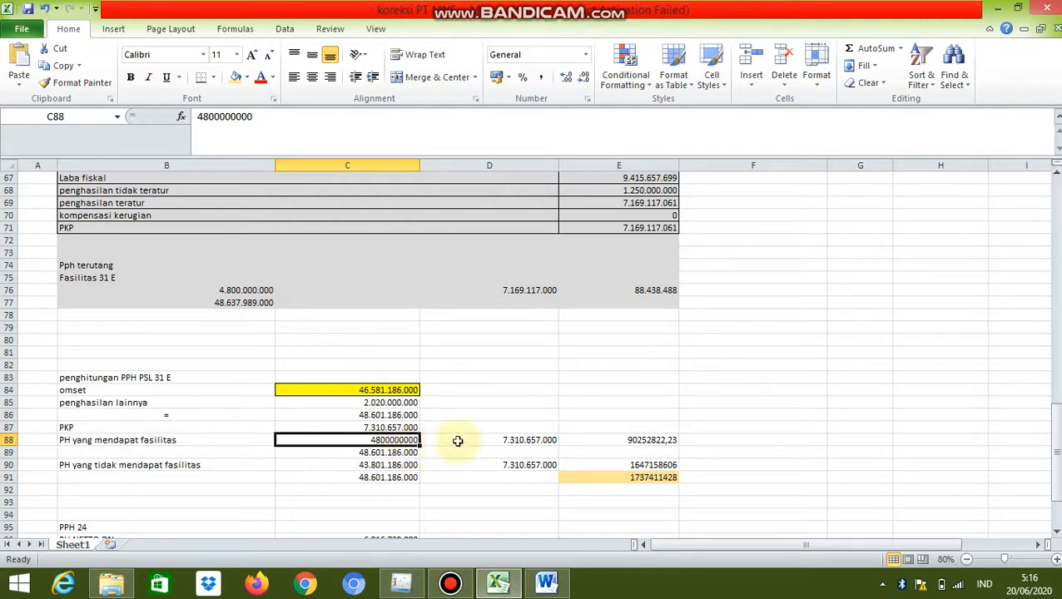
{"action": "left_click", "coordinate": [592, 440]}
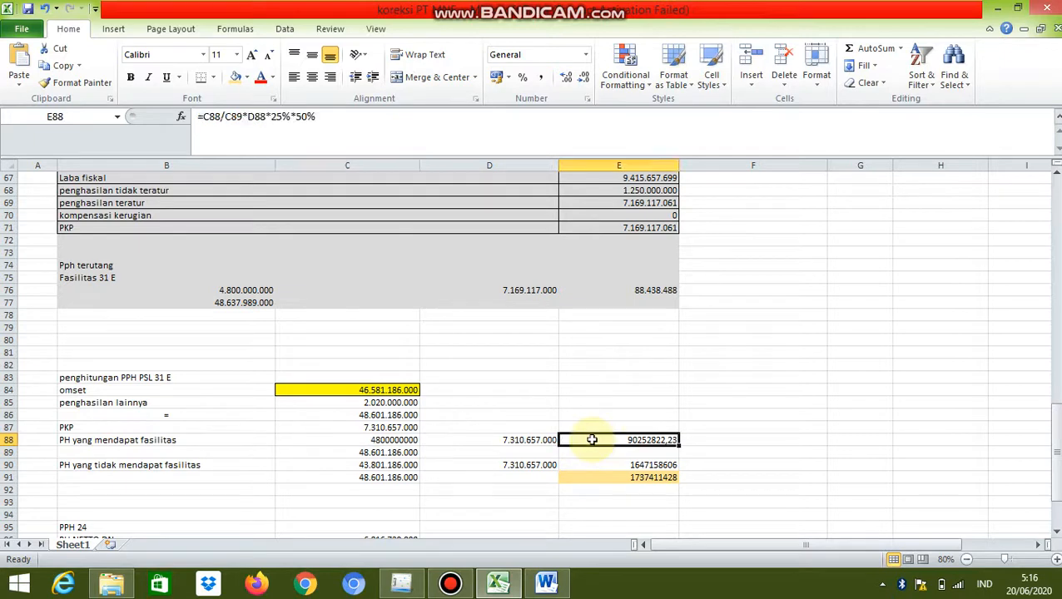
{"action": "left_click", "coordinate": [396, 442]}
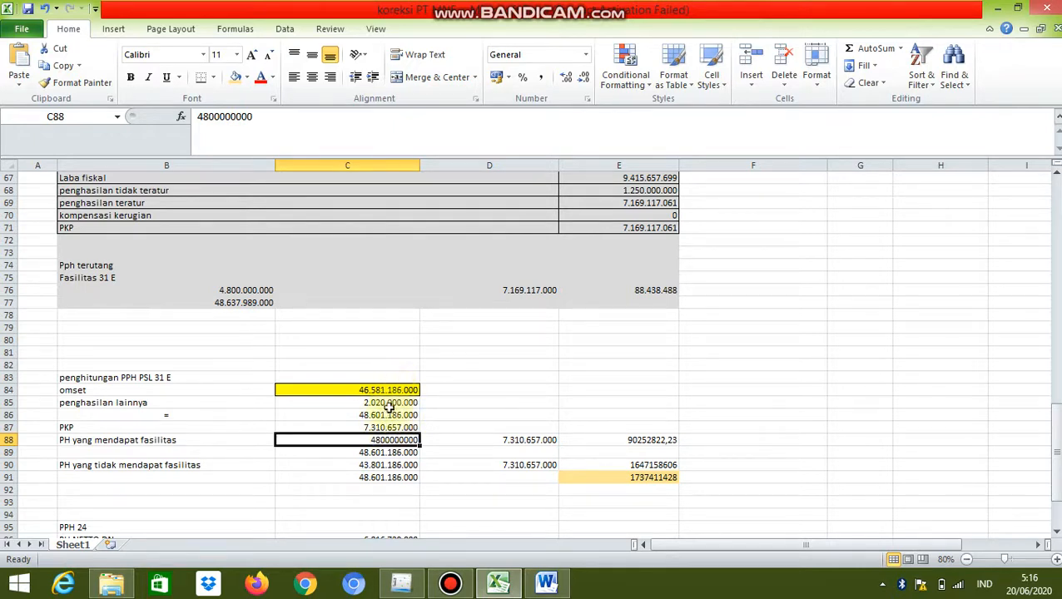
{"action": "left_click", "coordinate": [620, 440]}
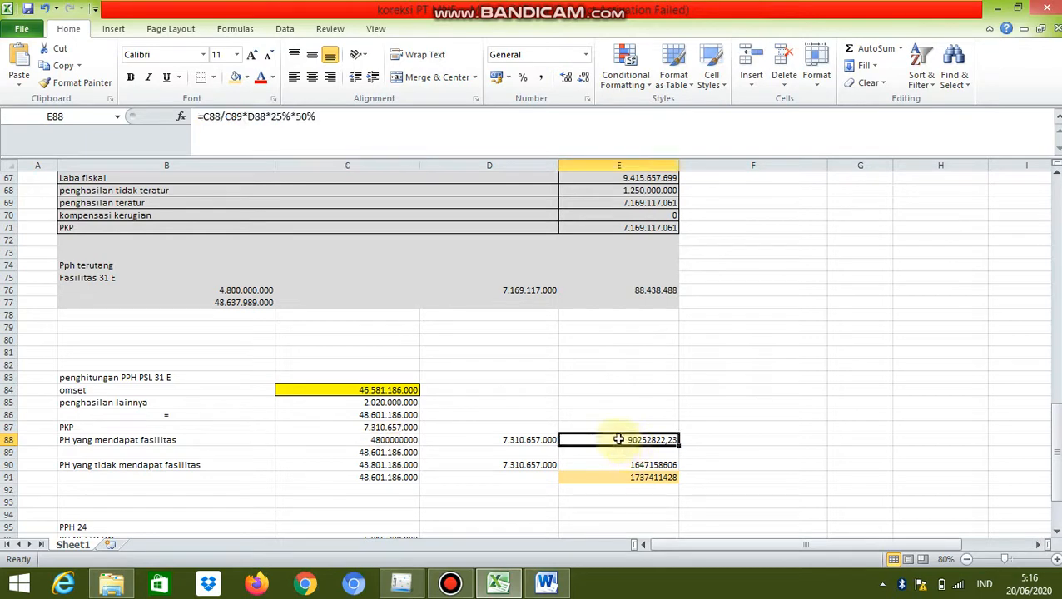
{"action": "left_click", "coordinate": [547, 439]}
{"action": "left_click", "coordinate": [589, 441]}
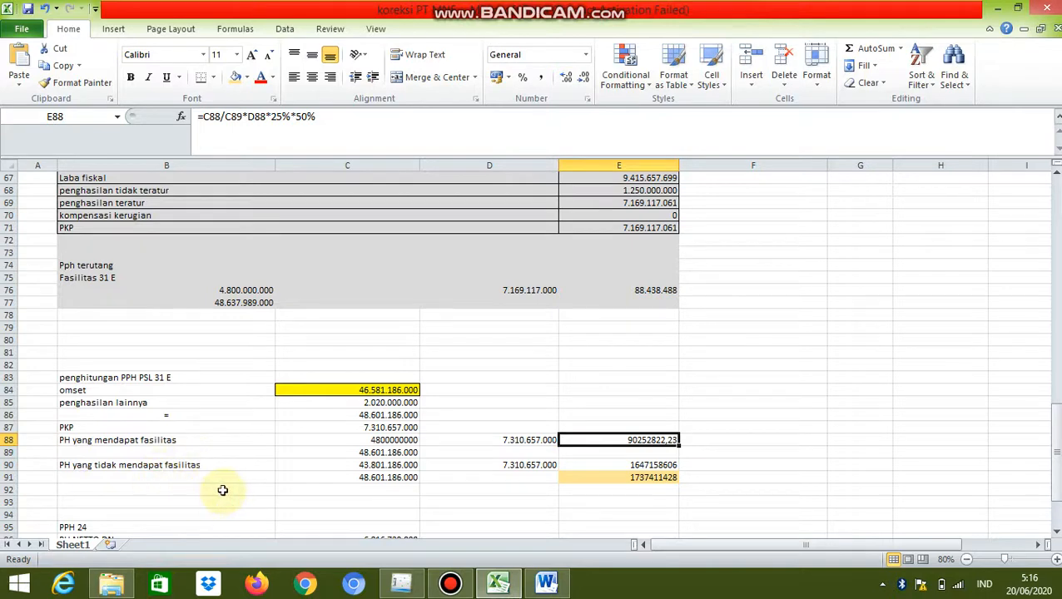
Examine the PH yang tidak mendapat fasilitas calculation, tracing C90, C91 and the tax formula in E90
{"action": "left_click", "coordinate": [411, 466]}
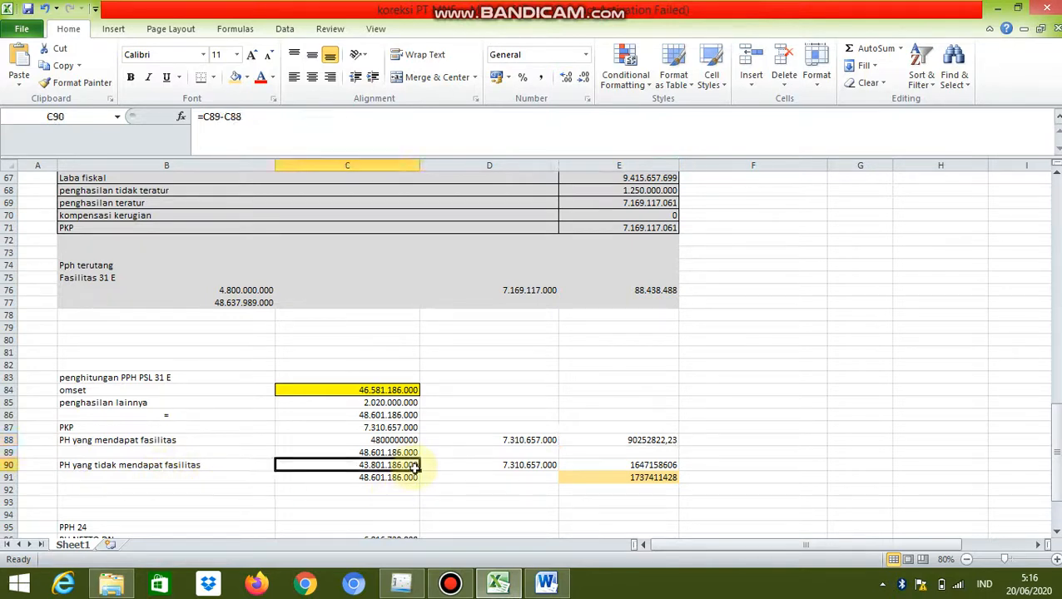
{"action": "left_click", "coordinate": [400, 416]}
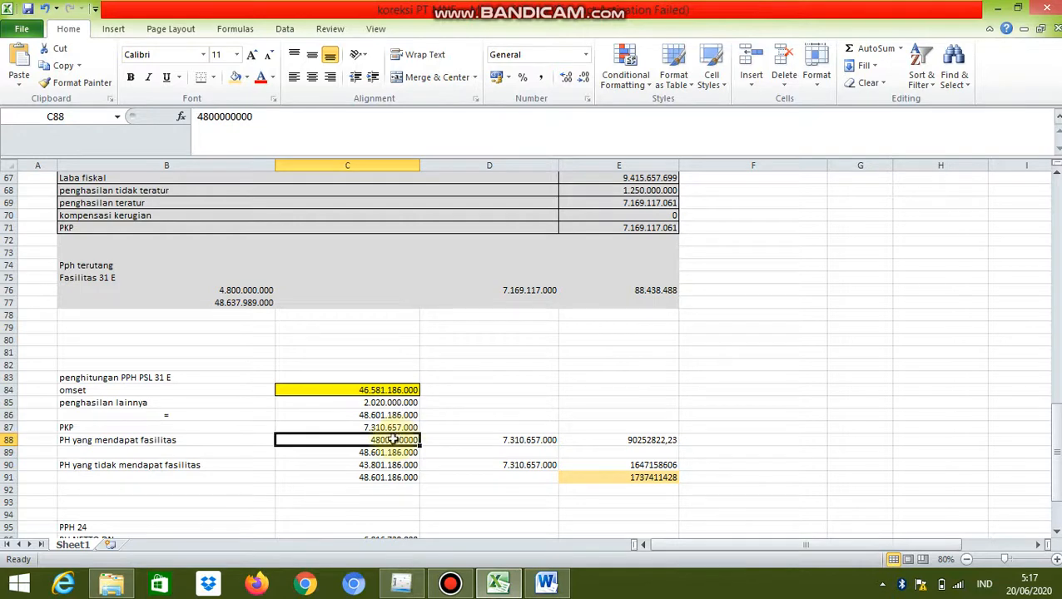
{"action": "left_click", "coordinate": [388, 465]}
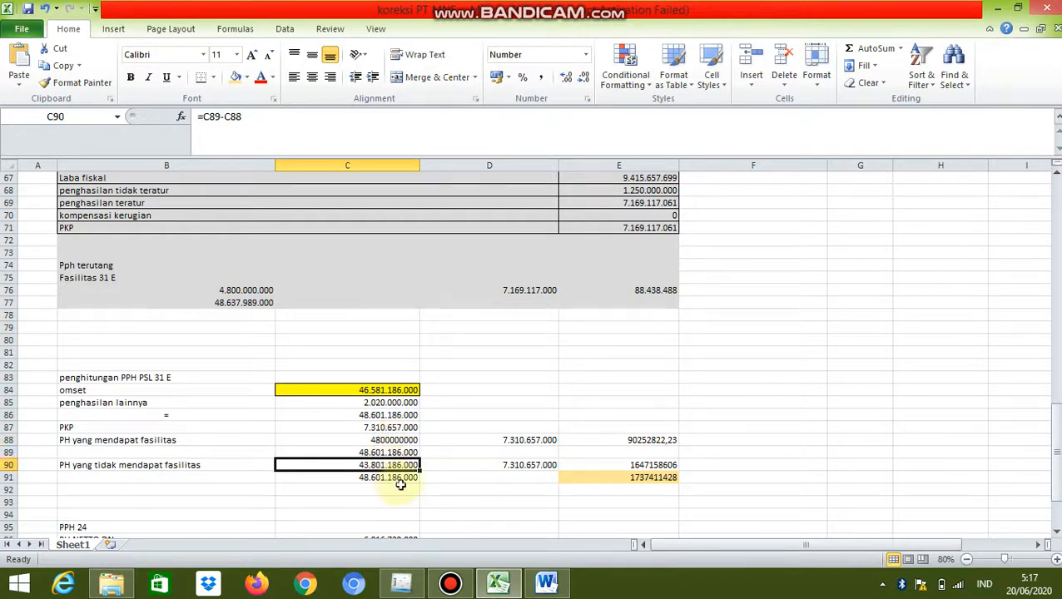
{"action": "left_click", "coordinate": [401, 482]}
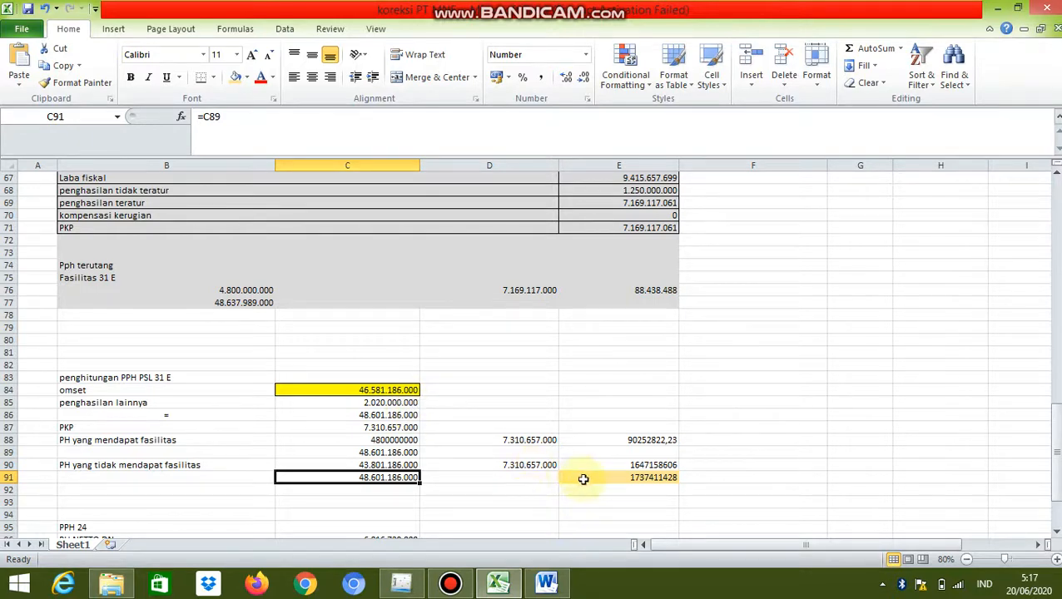
{"action": "left_click", "coordinate": [610, 467]}
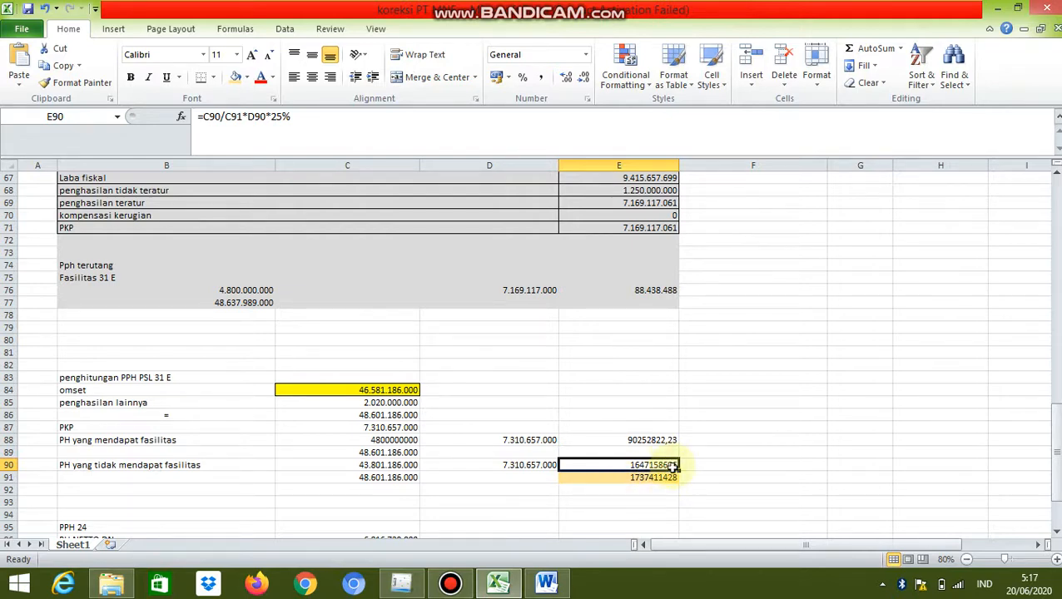
Check how E91 adds the two tax portions and compare it with the Tarif PPh Ps.31E ayat (1) amount in eSPT
{"action": "left_click", "coordinate": [650, 477]}
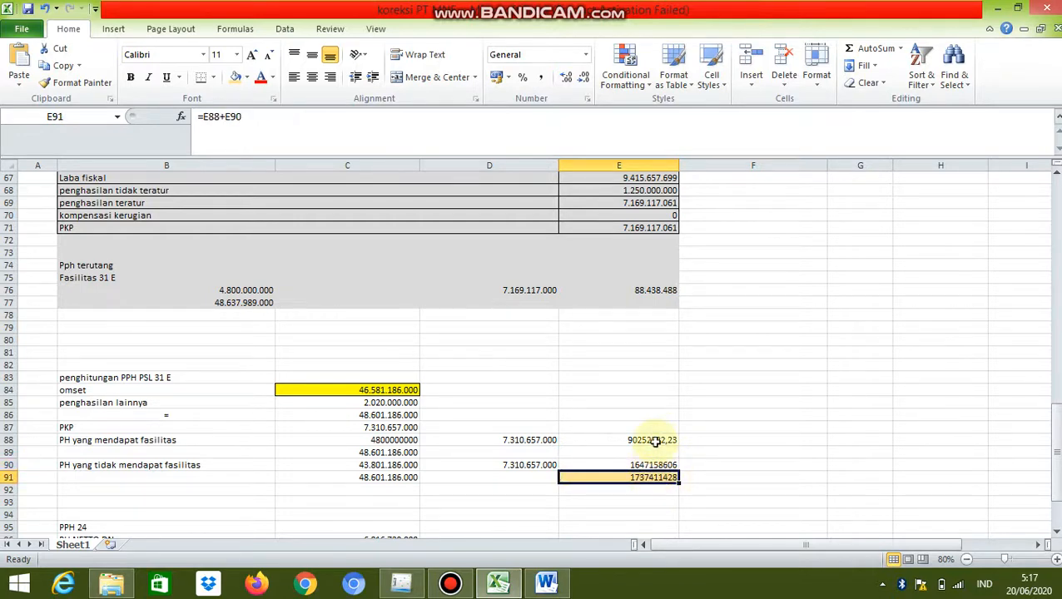
{"action": "left_click", "coordinate": [655, 441]}
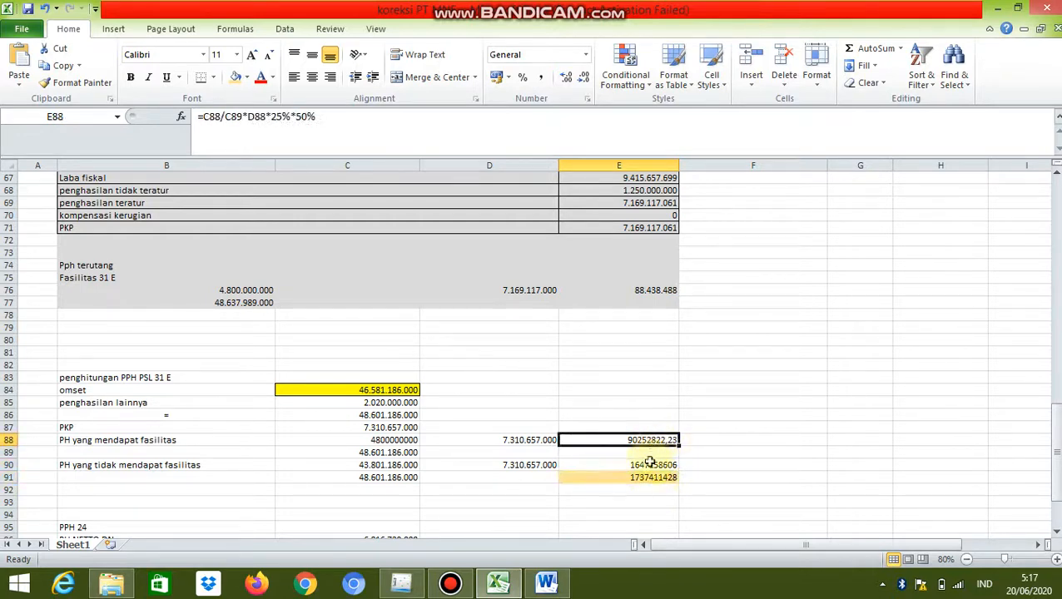
{"action": "left_click", "coordinate": [650, 475]}
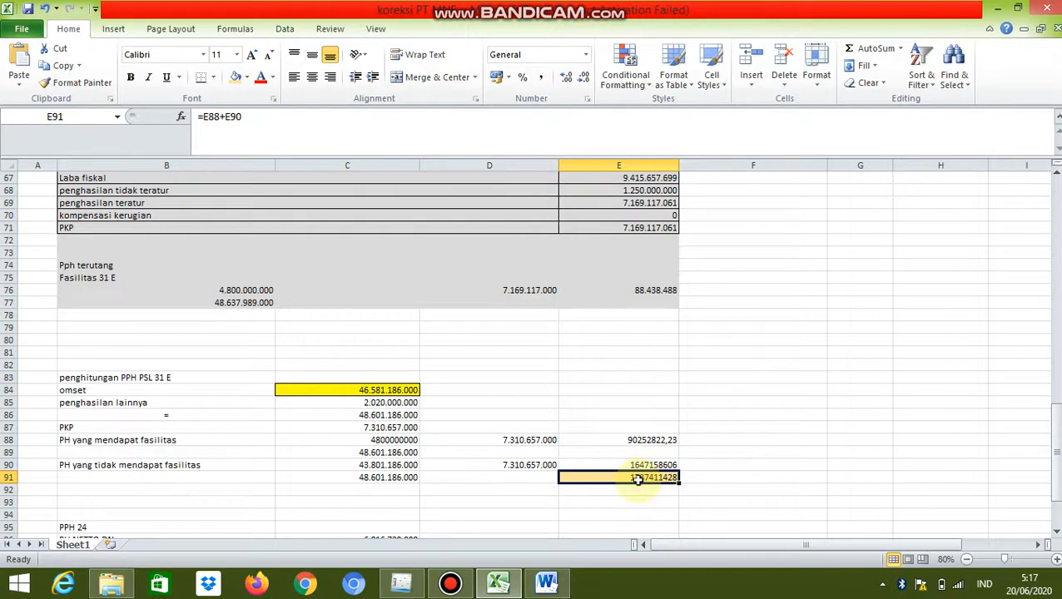
{"action": "mouse_move", "coordinate": [402, 583]}
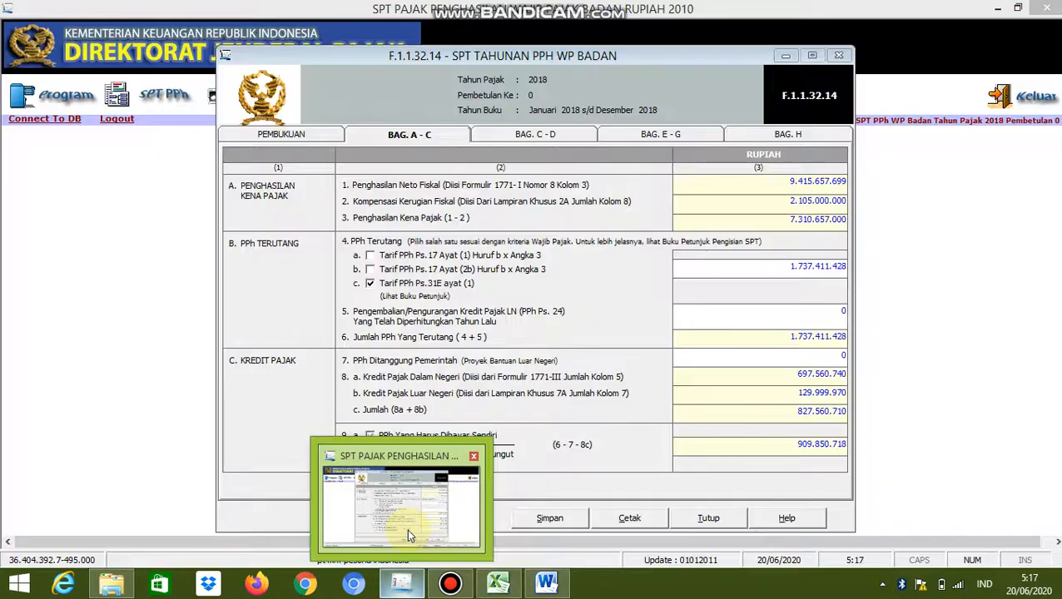
{"action": "left_click", "coordinate": [406, 528]}
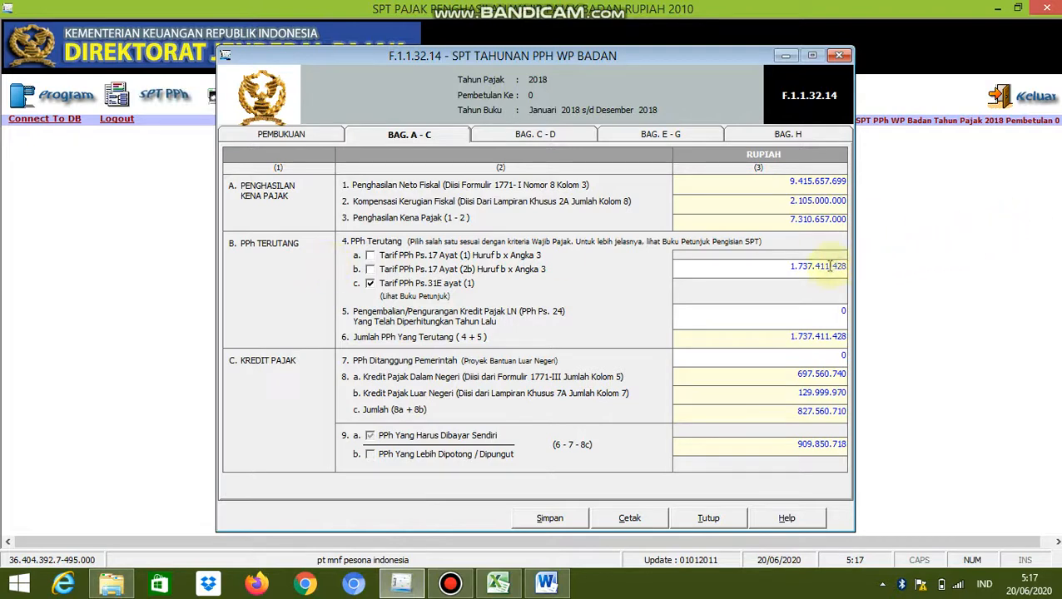
{"action": "left_click_drag", "start_coordinate": [830, 266], "coordinate": [799, 266]}
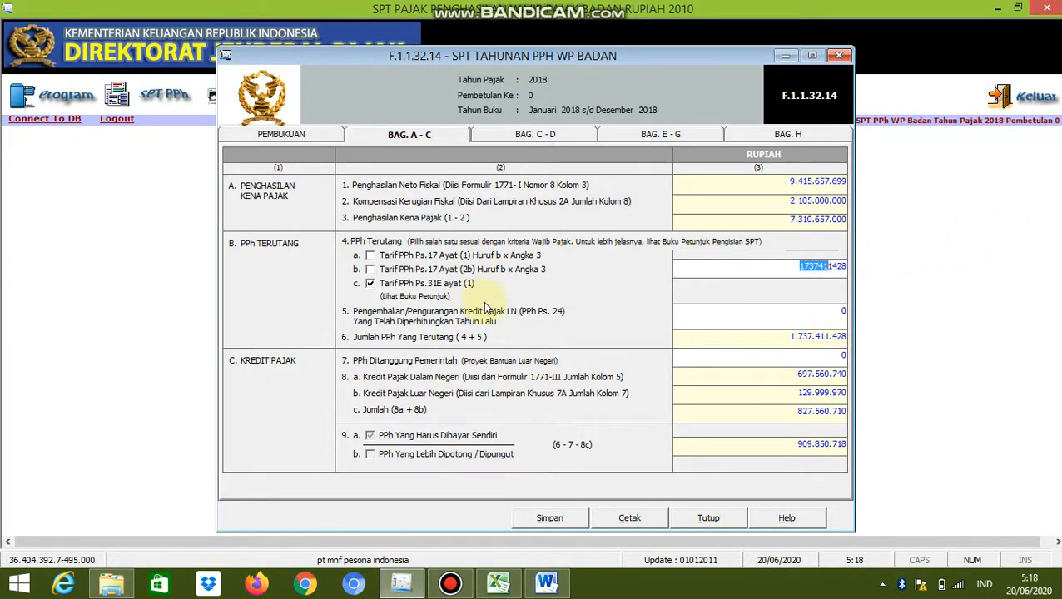
Open part C - D of the main SPT form and find the 2018 PPh Pasal 25 payment table in the Word assignment
{"action": "left_click", "coordinate": [481, 333]}
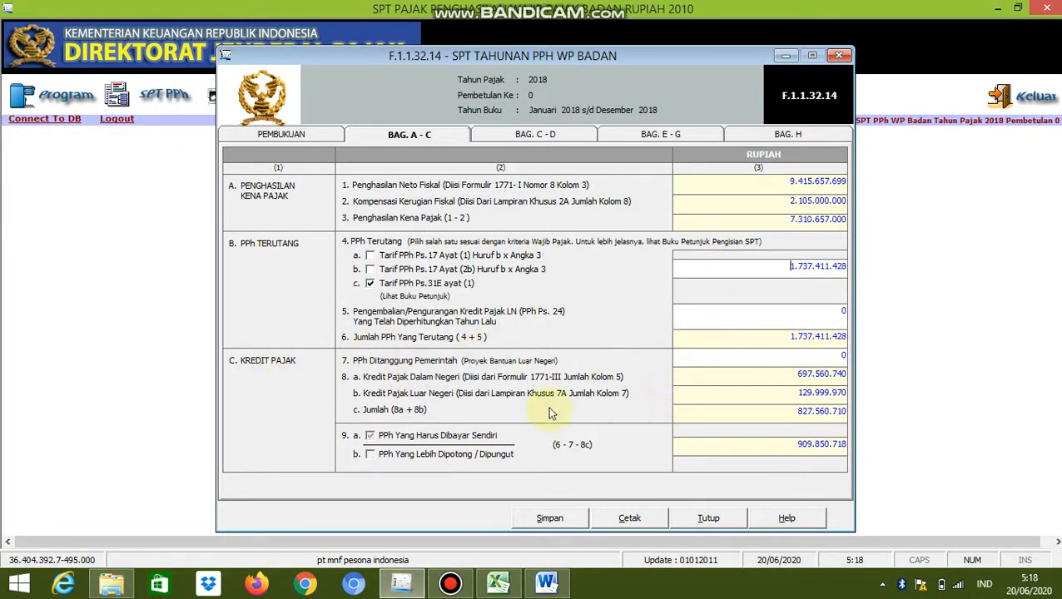
{"action": "left_click", "coordinate": [418, 141]}
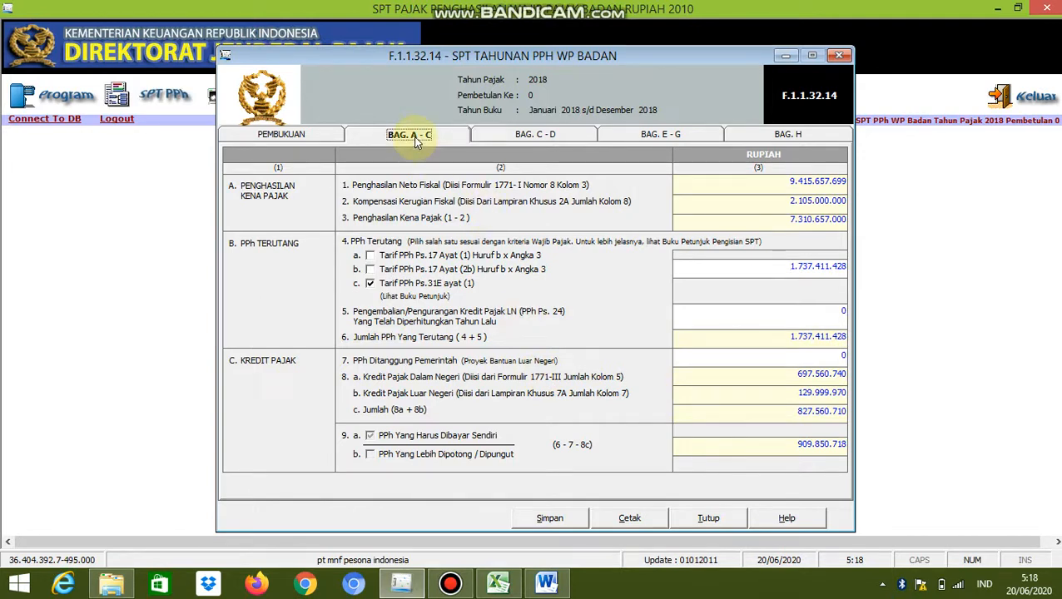
{"action": "left_click", "coordinate": [523, 135]}
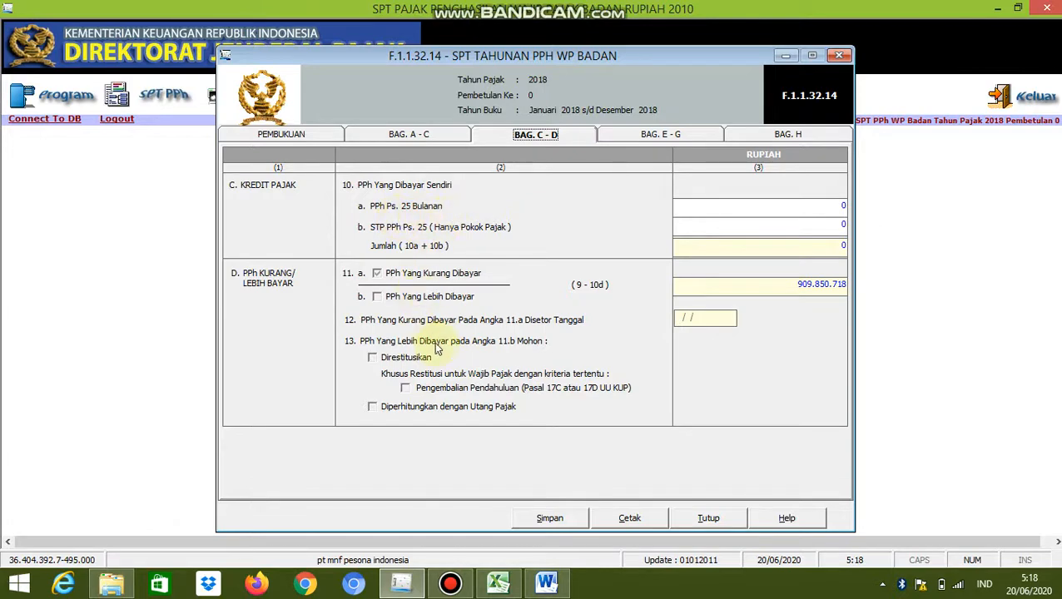
{"action": "mouse_move", "coordinate": [543, 594]}
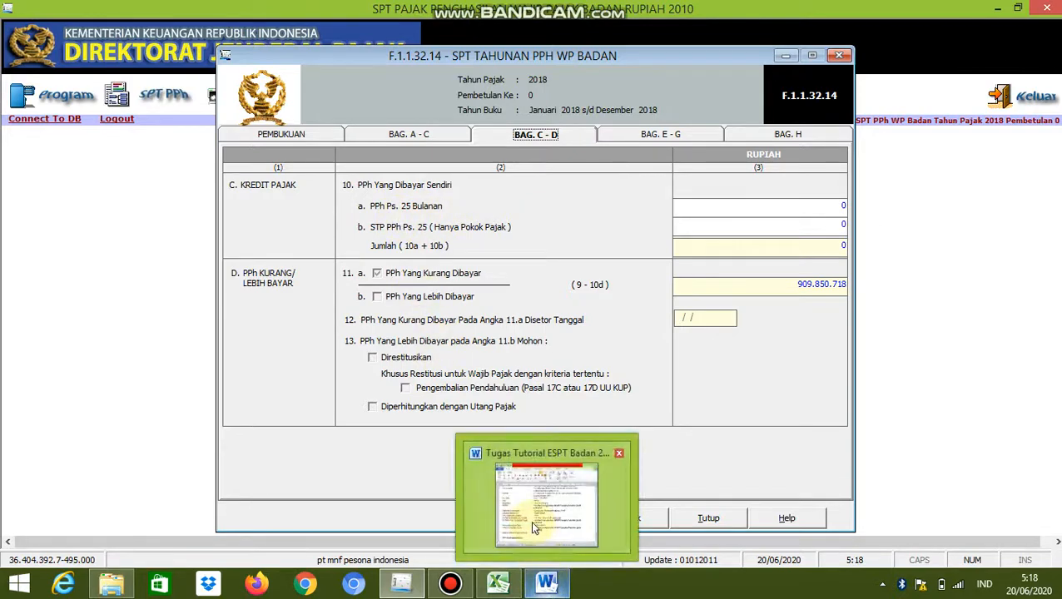
{"action": "left_click", "coordinate": [530, 520]}
{"action": "scroll", "coordinate": [572, 396], "scroll_direction": "down", "scroll_amount": 2}
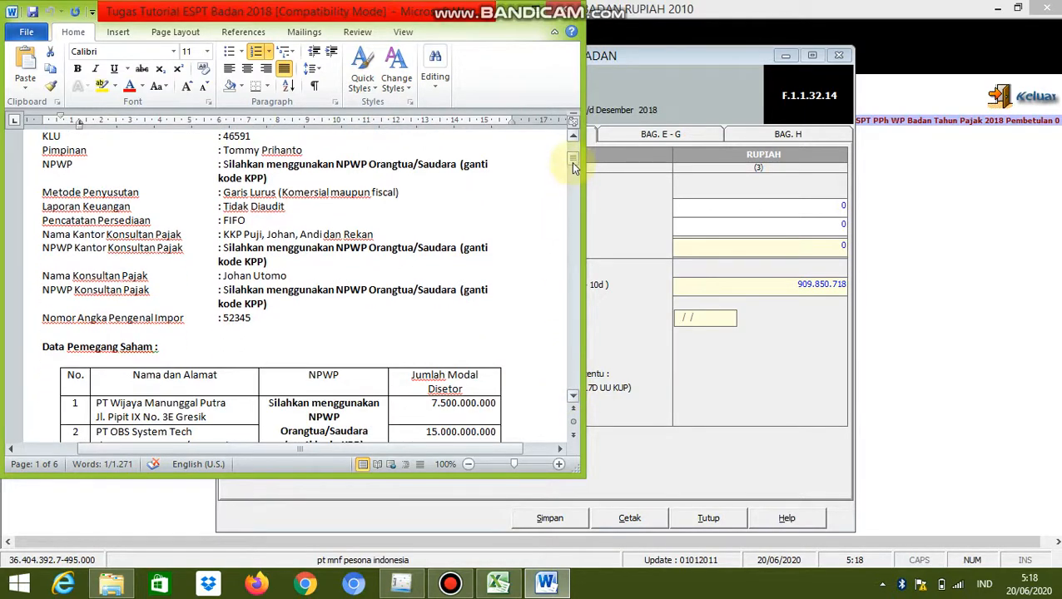
{"action": "left_click_drag", "start_coordinate": [572, 167], "coordinate": [570, 263]}
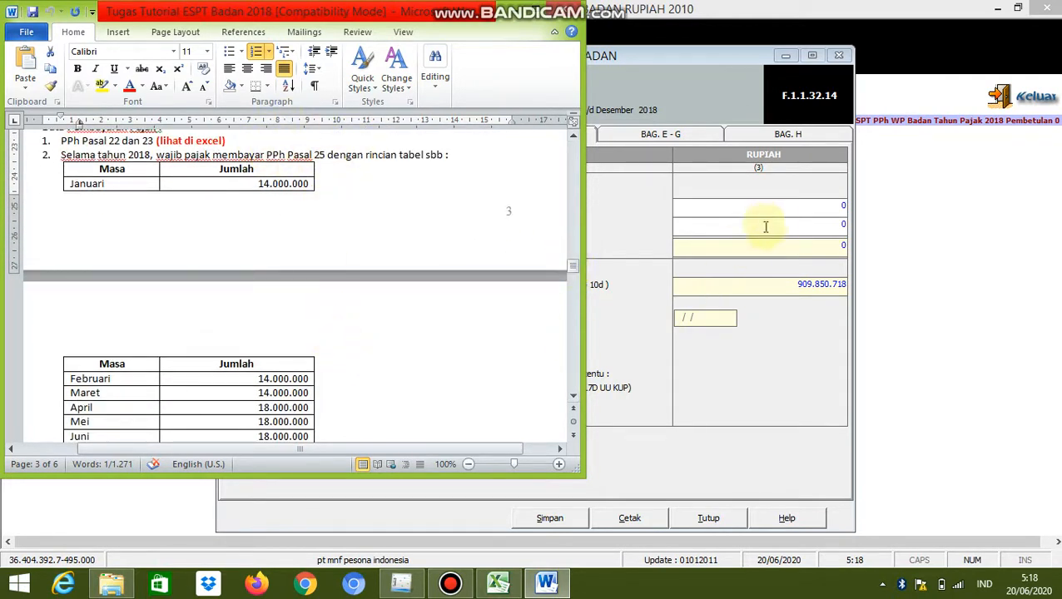
Enter 168.000.000 as PPh Ps. 25 Bulanan in the eSPT form
{"action": "left_click", "coordinate": [842, 205]}
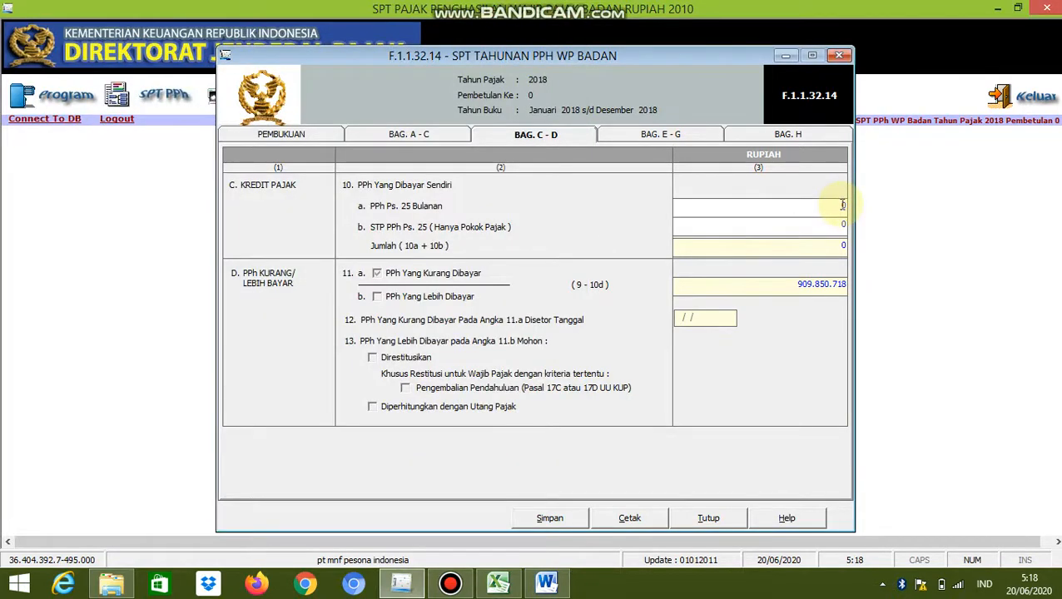
{"action": "type", "text": "168000000"}
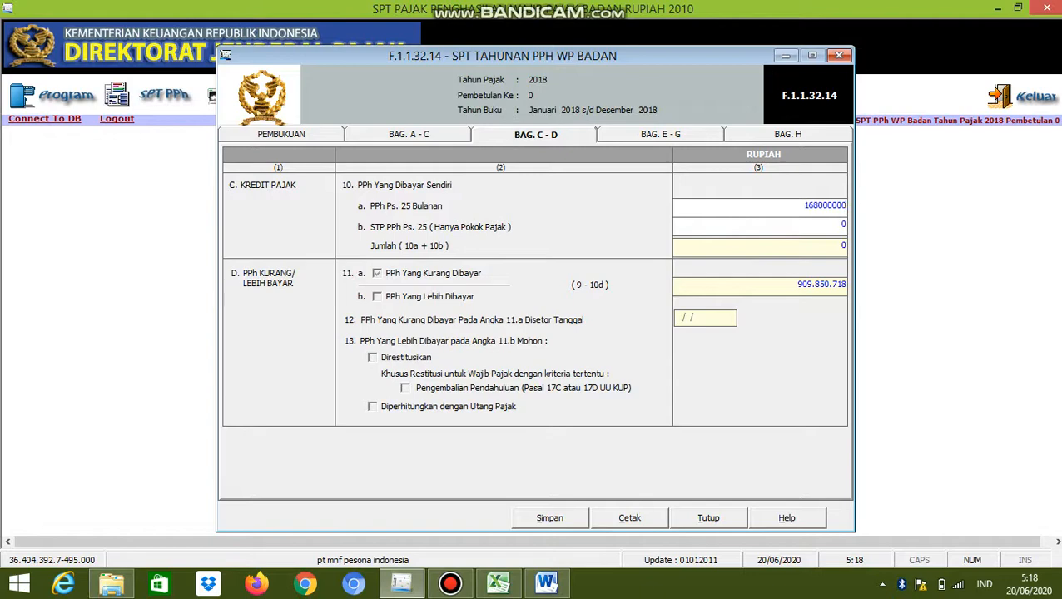
{"action": "key", "text": "Tab"}
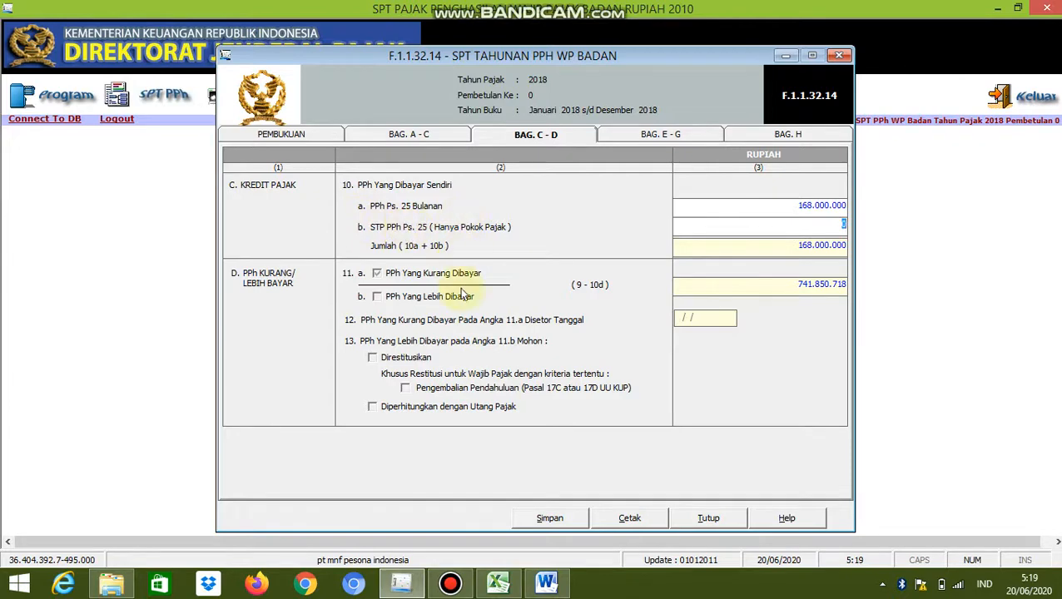
Look up the STP principal in the Word assignment and enter 36.000.000 as STP PPh Ps. 25 (Hanya Pokok Pajak) in eSPT
{"action": "mouse_move", "coordinate": [546, 583]}
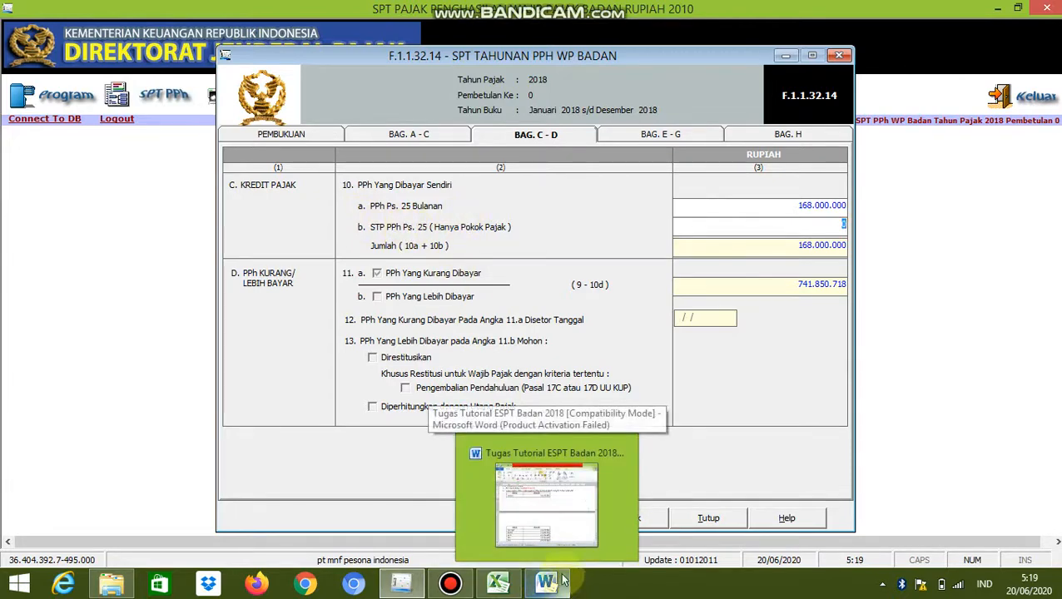
{"action": "left_click", "coordinate": [548, 503]}
{"action": "left_click_drag", "start_coordinate": [571, 264], "coordinate": [572, 277]}
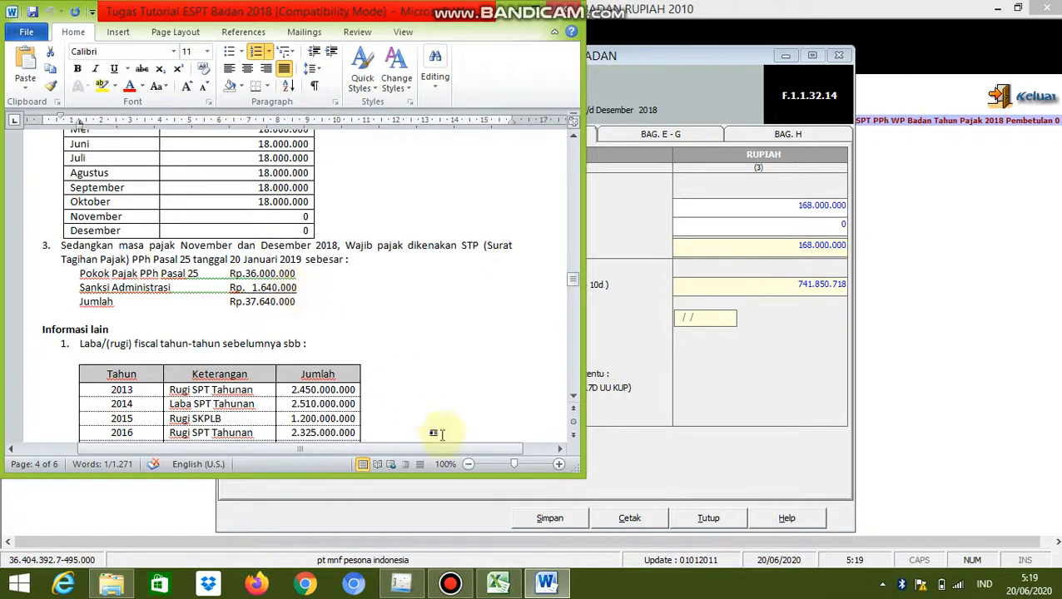
{"action": "mouse_move", "coordinate": [401, 583]}
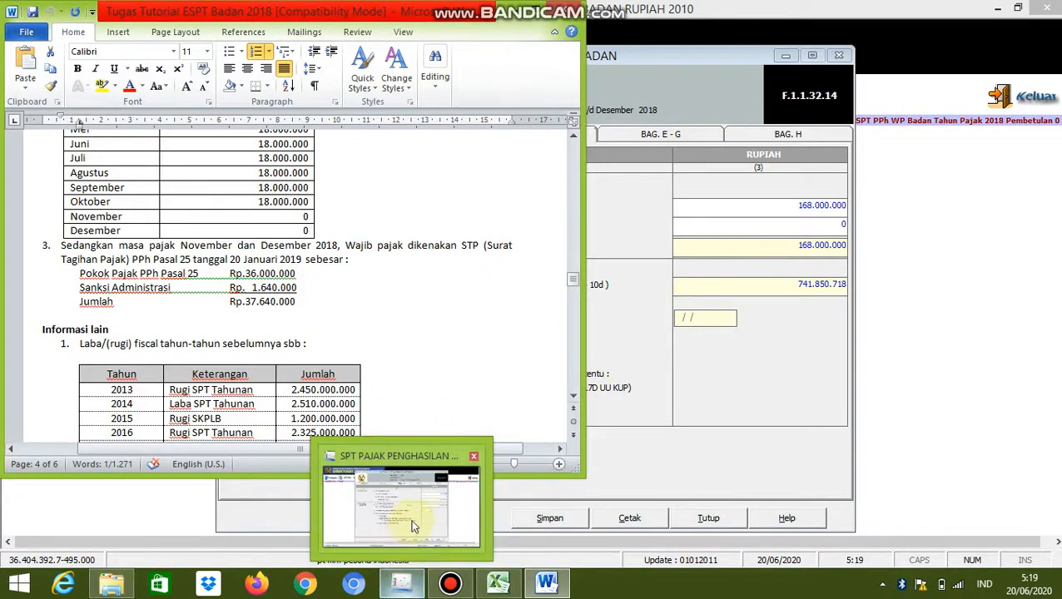
{"action": "left_click", "coordinate": [403, 449]}
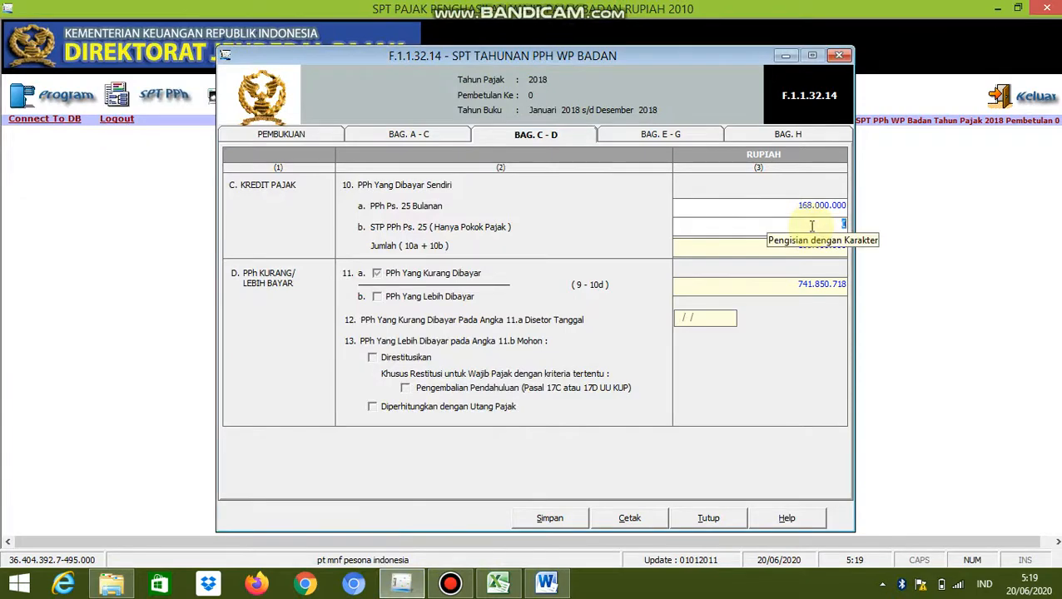
{"action": "type", "text": "36000000"}
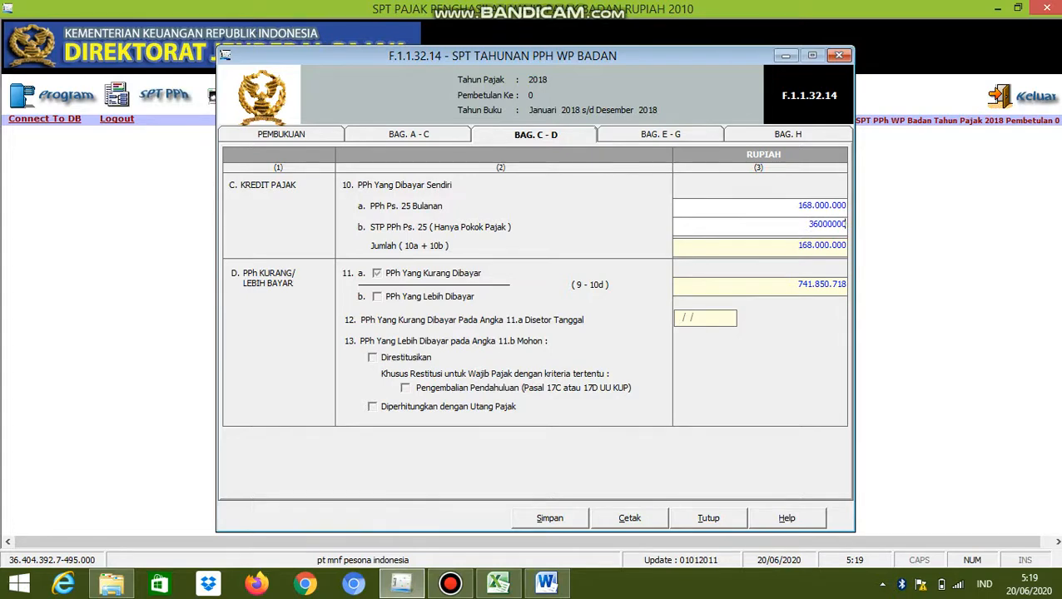
{"action": "key", "text": "Tab"}
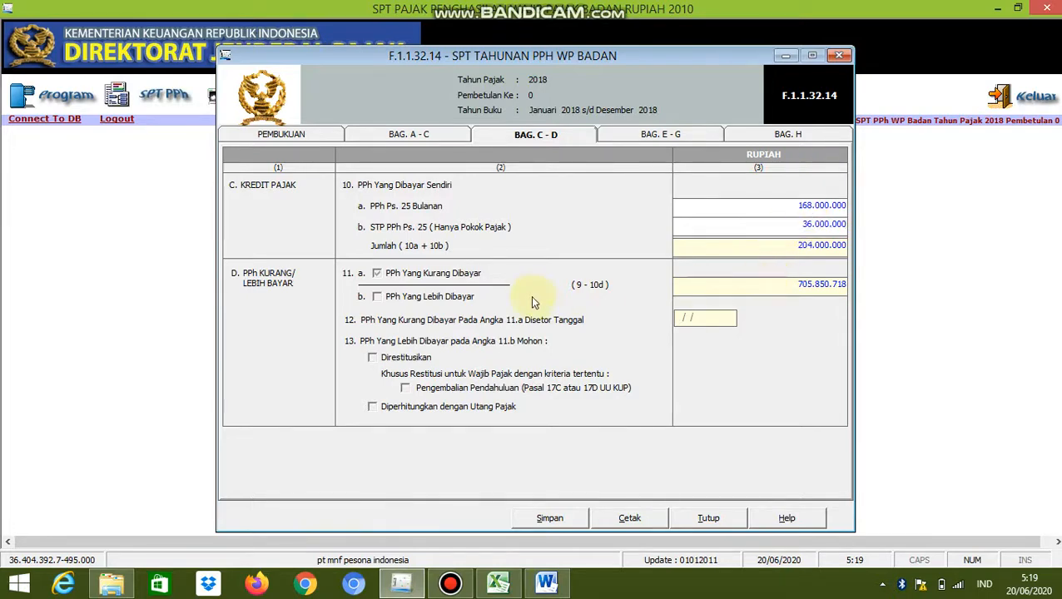
Open part E - G of the SPT form, switch to Excel and review the pph 25 calculation in rows 104 to 111
{"action": "left_click", "coordinate": [664, 136]}
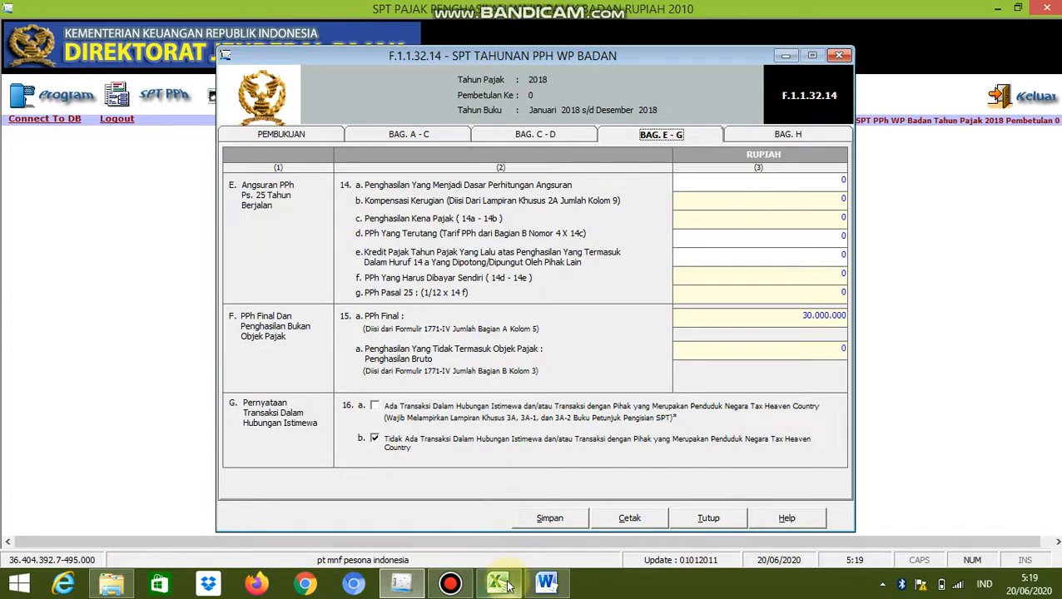
{"action": "mouse_move", "coordinate": [507, 585]}
{"action": "left_click", "coordinate": [513, 524]}
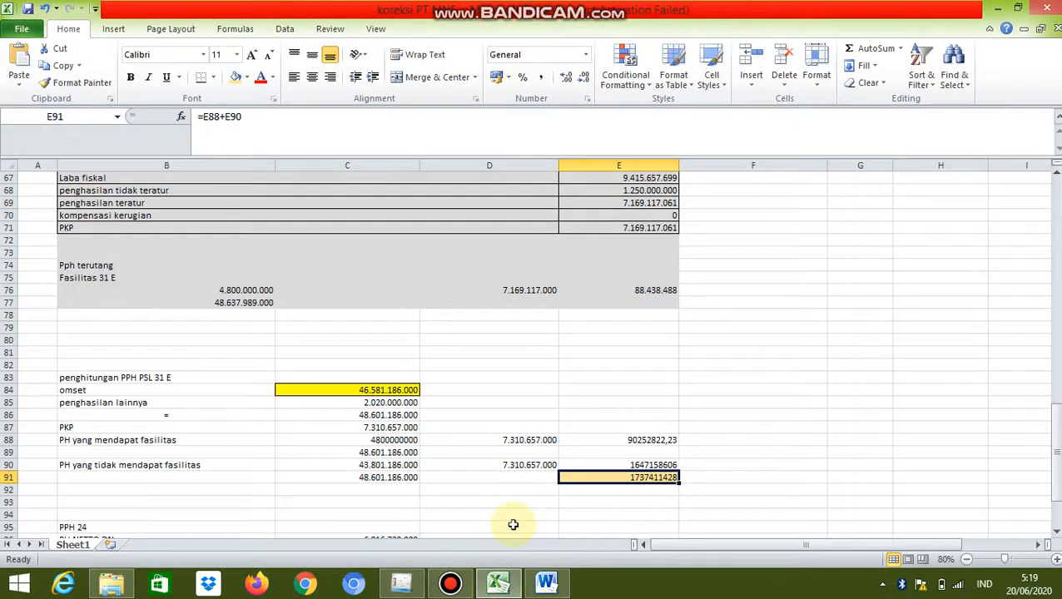
{"action": "left_click", "coordinate": [454, 581]}
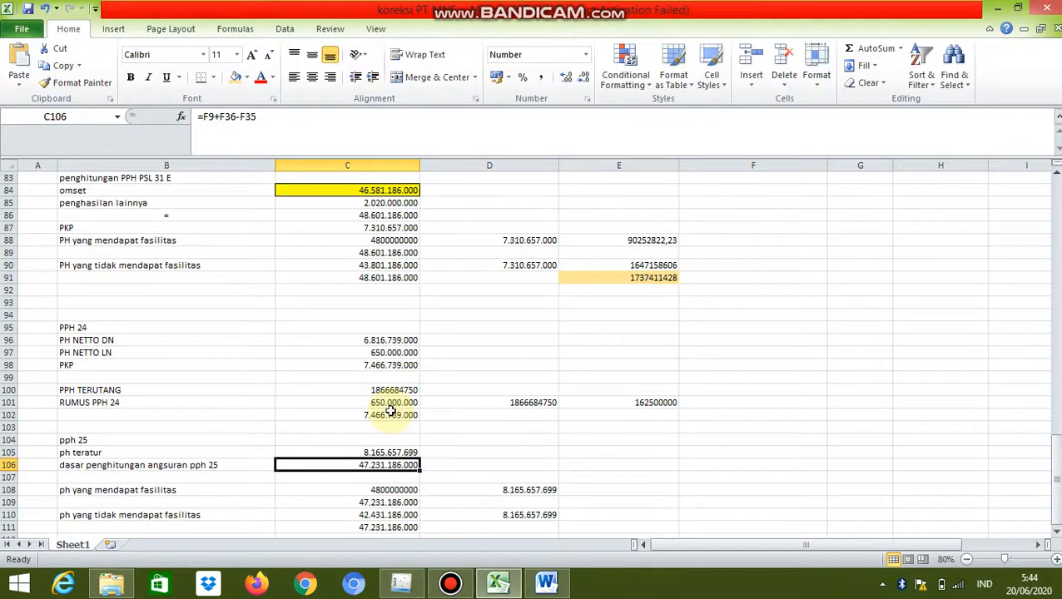
{"action": "key", "text": "Down"}
{"action": "key", "text": "Down"}
{"action": "key", "text": "Down"}
{"action": "key", "text": "Down"}
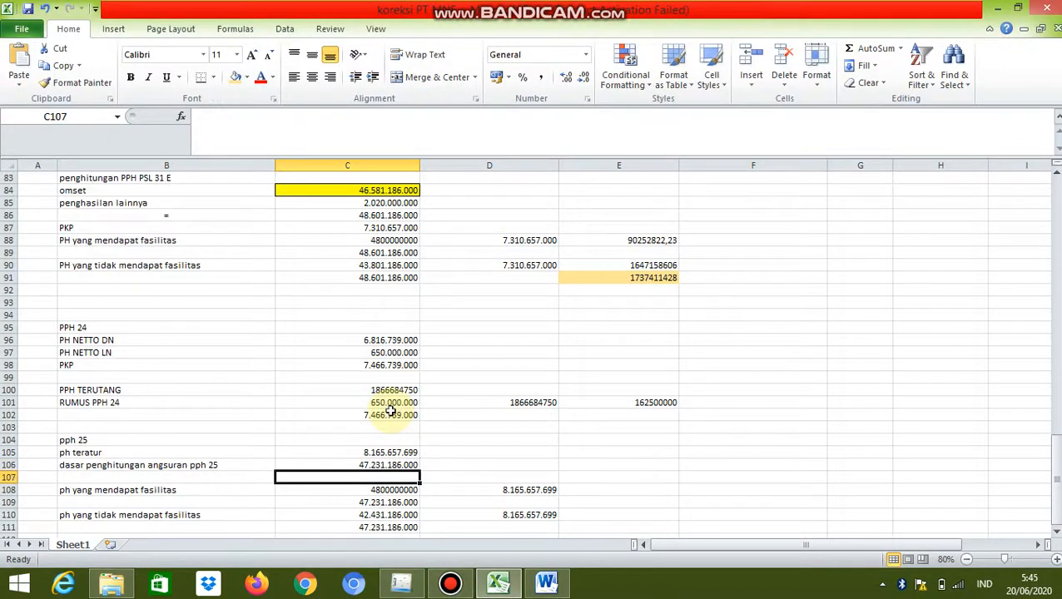
{"action": "key", "text": "Down"}
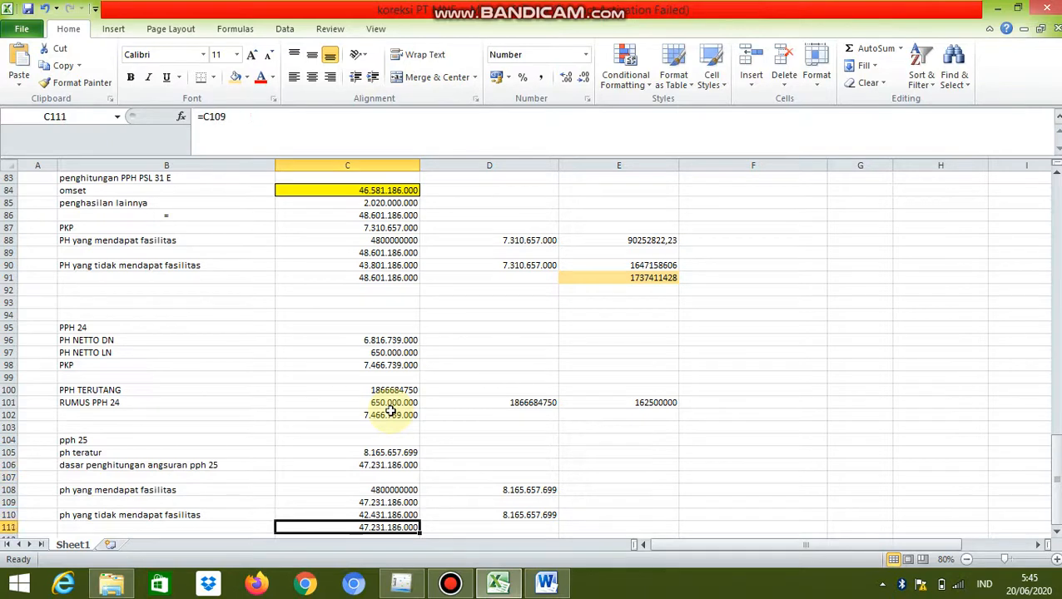
Trace the ph teratur formula in C105 back to the fiscal net profit in F40 and the laba selisih kurs in F35
{"action": "left_click", "coordinate": [337, 454]}
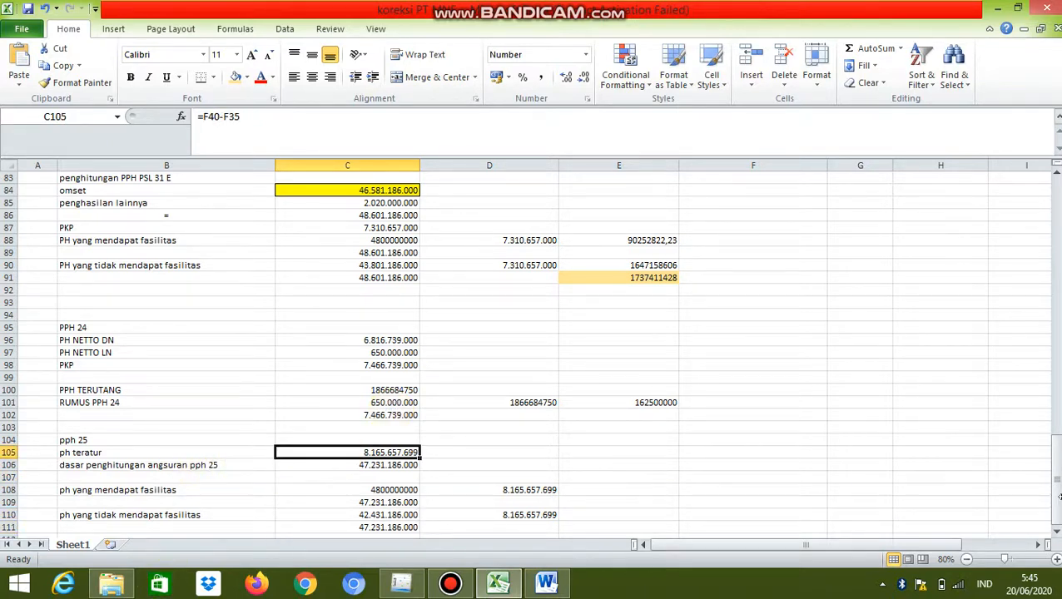
{"action": "left_click_drag", "start_coordinate": [1057, 485], "coordinate": [1037, 299]}
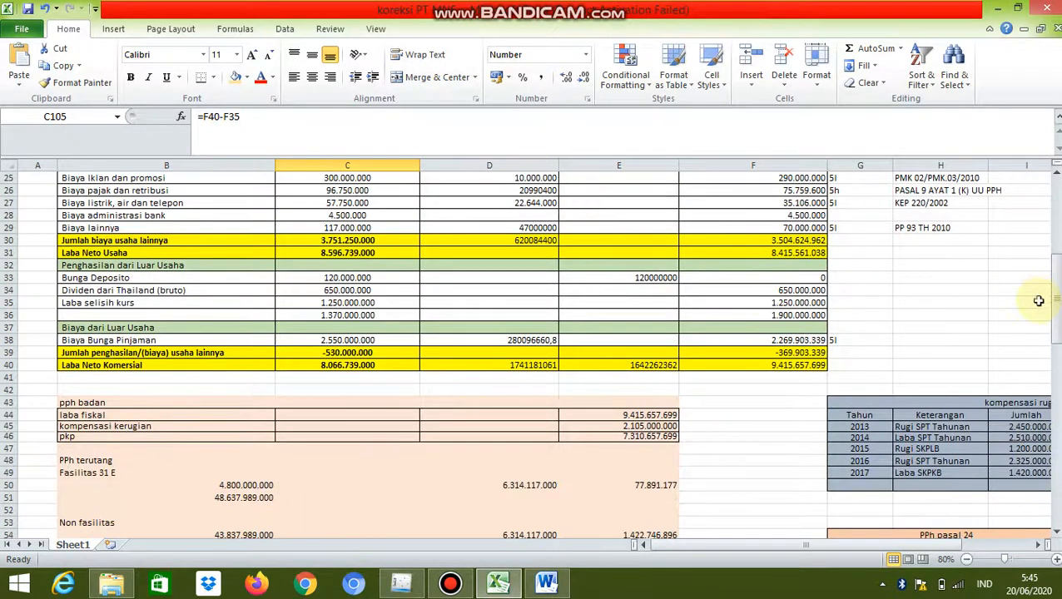
{"action": "left_click", "coordinate": [816, 365]}
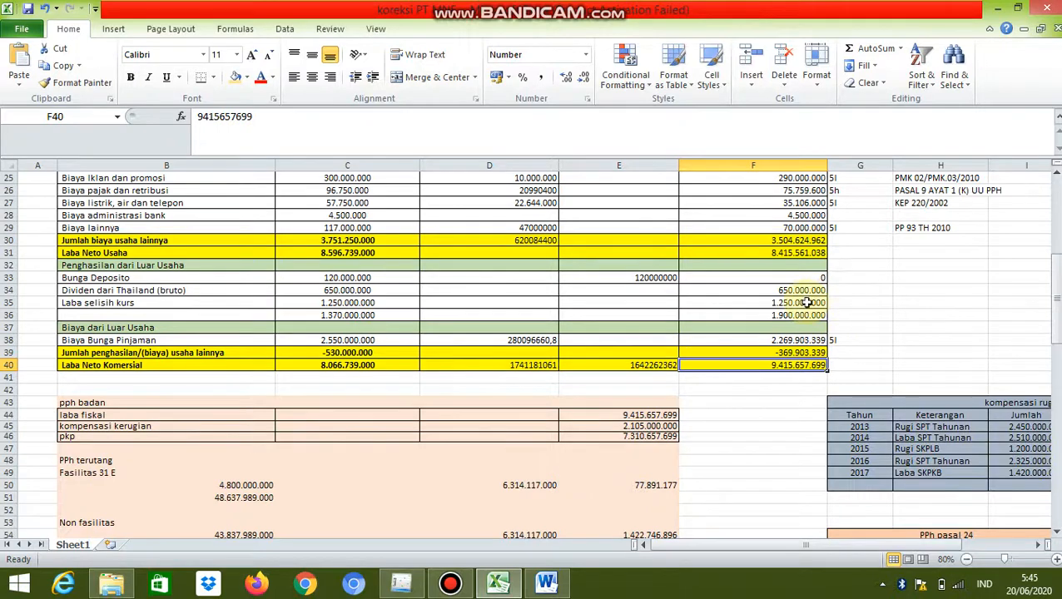
{"action": "left_click_drag", "start_coordinate": [1054, 301], "coordinate": [1055, 491]}
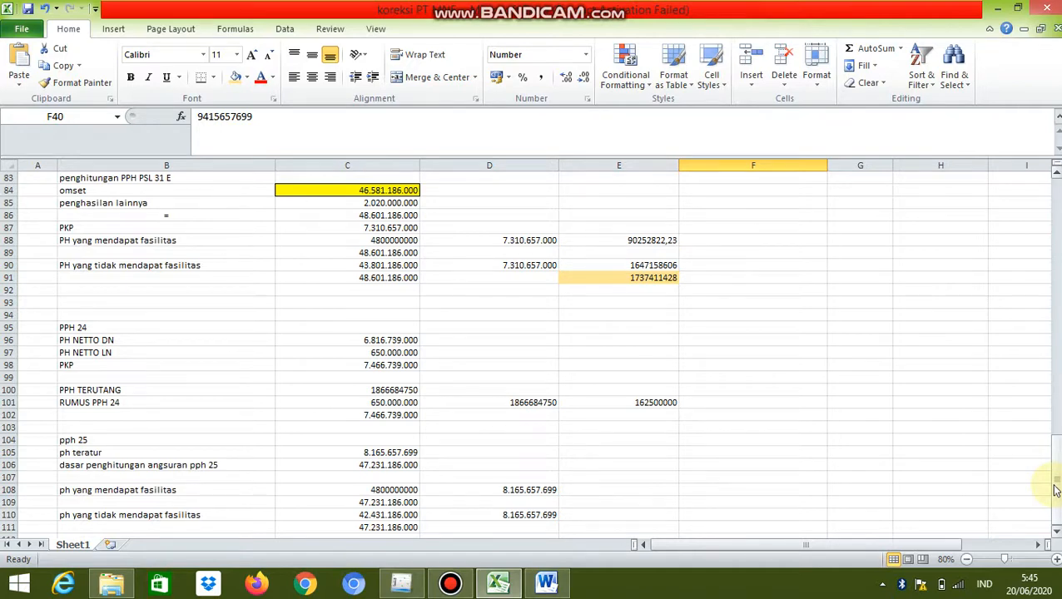
{"action": "left_click", "coordinate": [391, 452]}
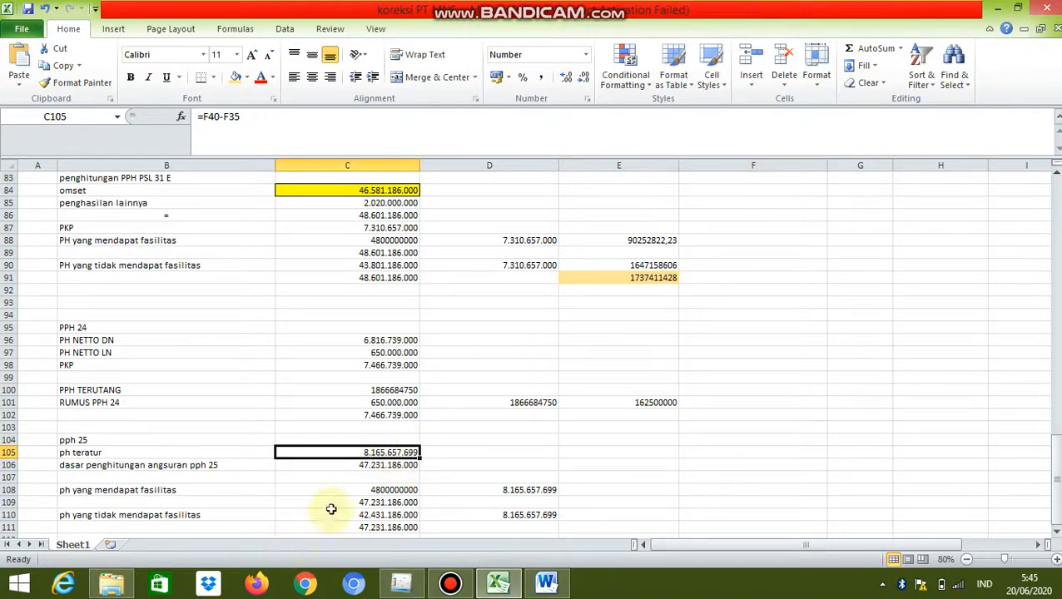
Trace the dasar penghitungan angsuran pph 25 formula in C106 to its source cells F9, F36 and F35 in the fiscal reconciliation
{"action": "left_click", "coordinate": [335, 465]}
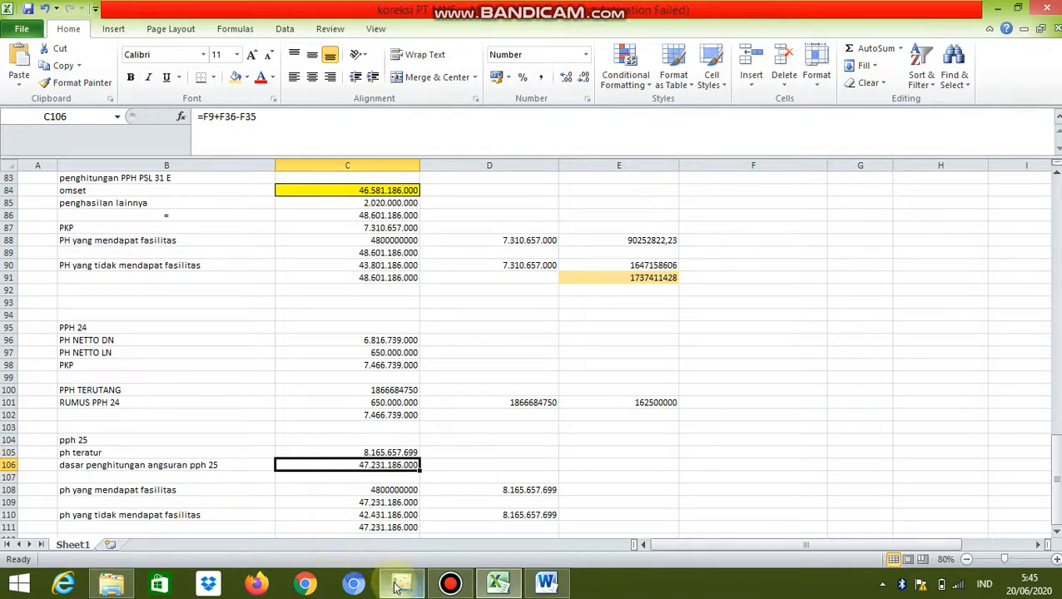
{"action": "mouse_move", "coordinate": [396, 586]}
{"action": "left_click", "coordinate": [398, 480]}
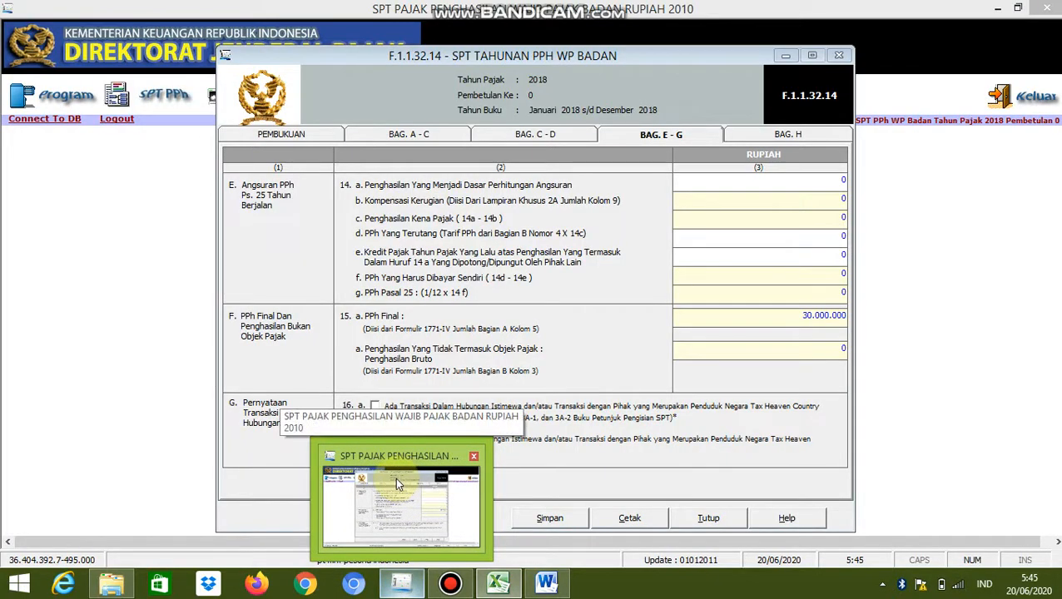
{"action": "left_click", "coordinate": [393, 481]}
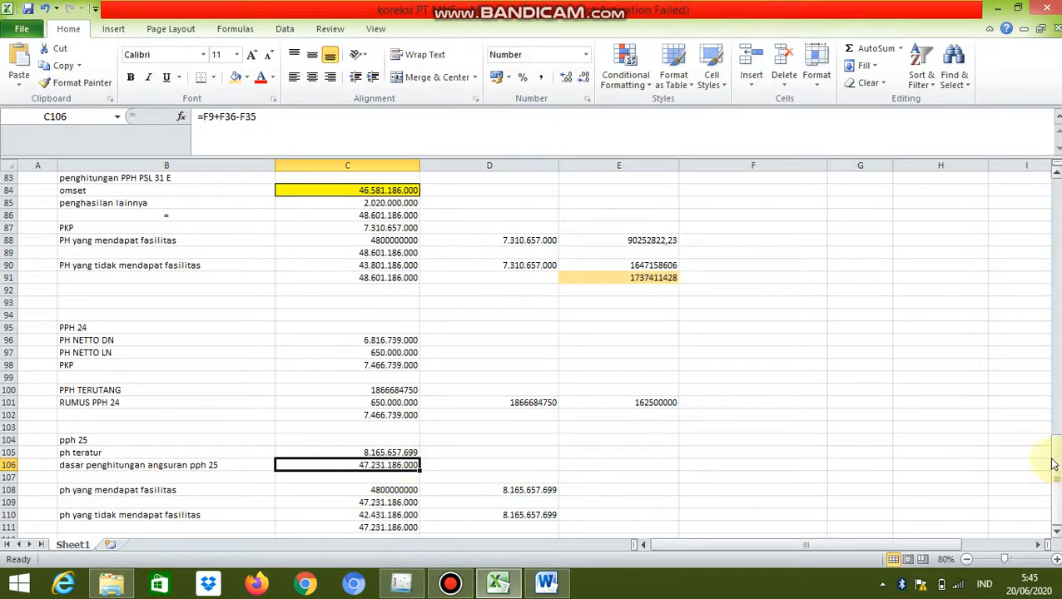
{"action": "left_click_drag", "start_coordinate": [1053, 464], "coordinate": [1023, 159]}
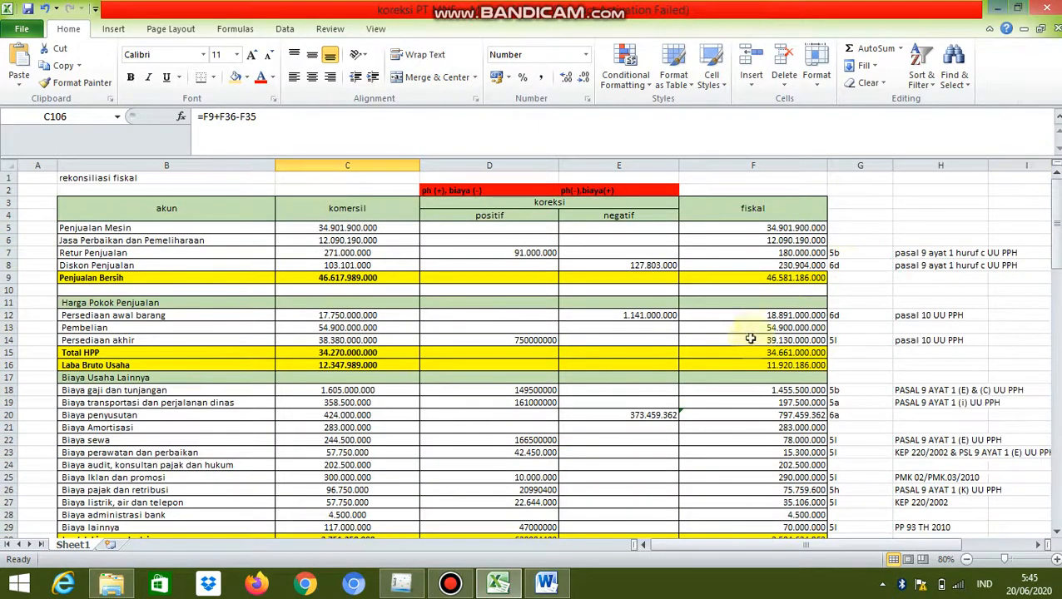
{"action": "left_click", "coordinate": [777, 279]}
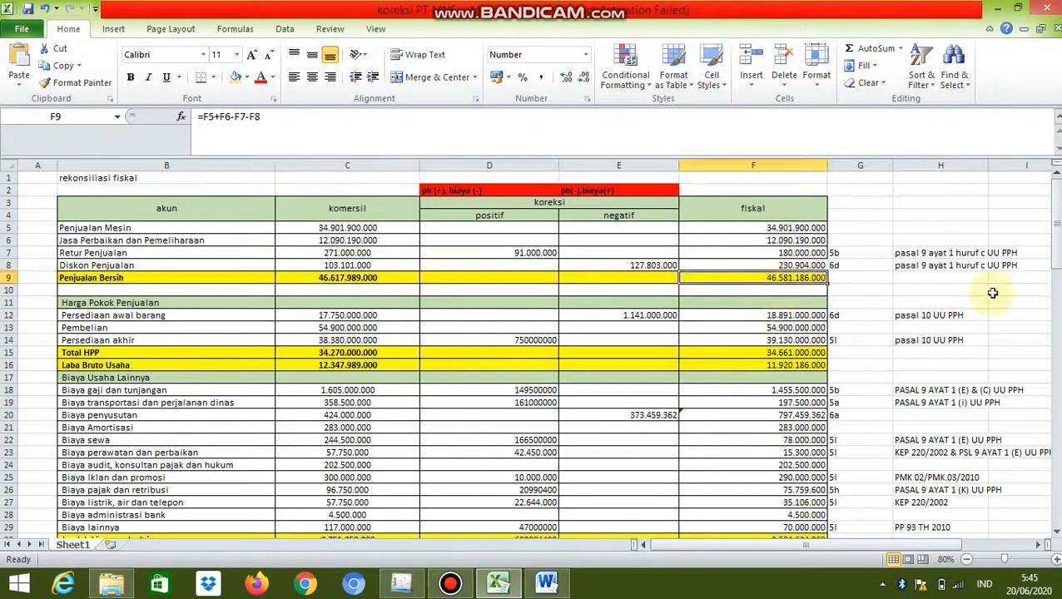
{"action": "left_click_drag", "start_coordinate": [1054, 233], "coordinate": [1038, 294]}
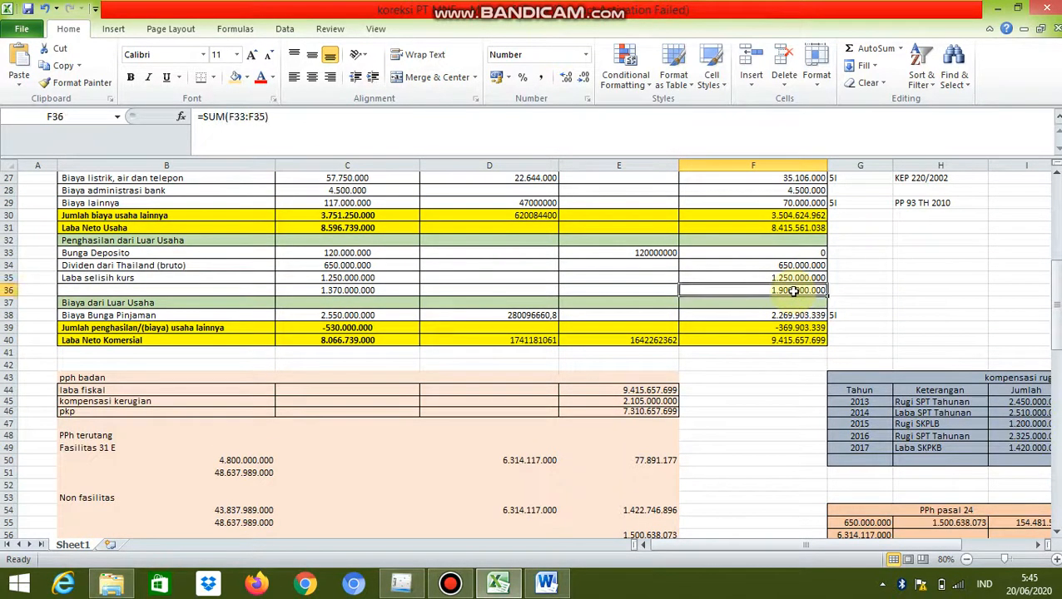
{"action": "left_click", "coordinate": [797, 290]}
{"action": "left_click", "coordinate": [790, 277]}
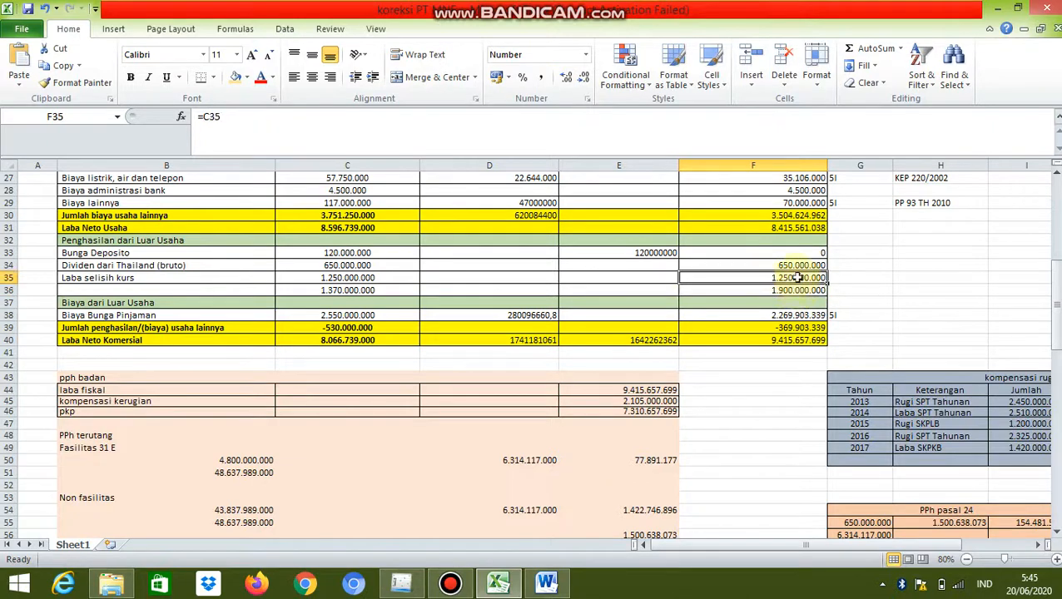
{"action": "left_click_drag", "start_coordinate": [1052, 301], "coordinate": [1050, 456]}
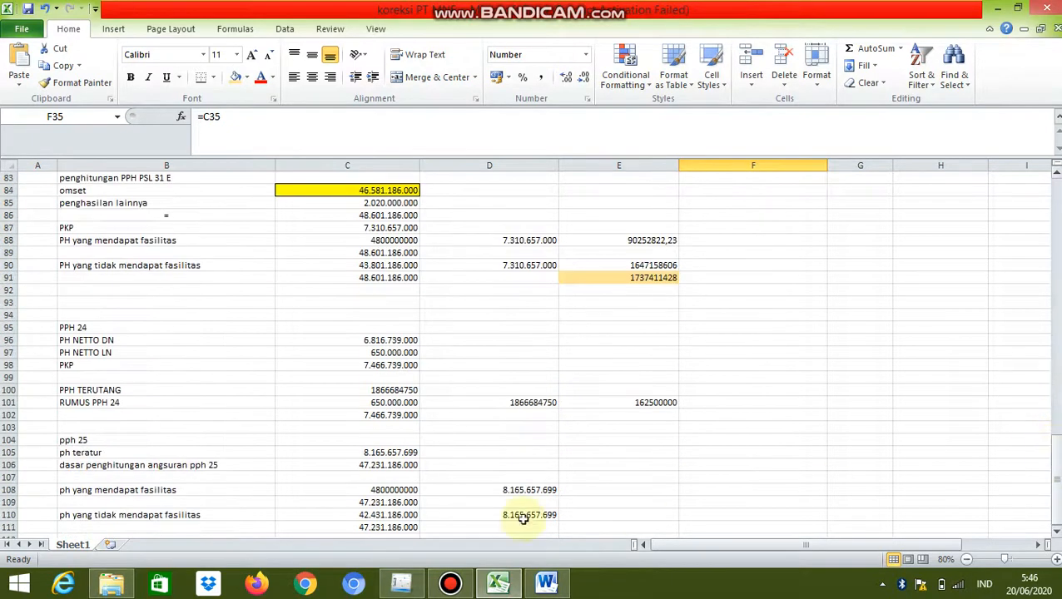
Examine the pph 25 base in C106 and the facility and non-facility portions in C108 to C110, ending on cell E108
{"action": "left_click", "coordinate": [382, 466]}
{"action": "key", "text": "Down"}
{"action": "key", "text": "Down"}
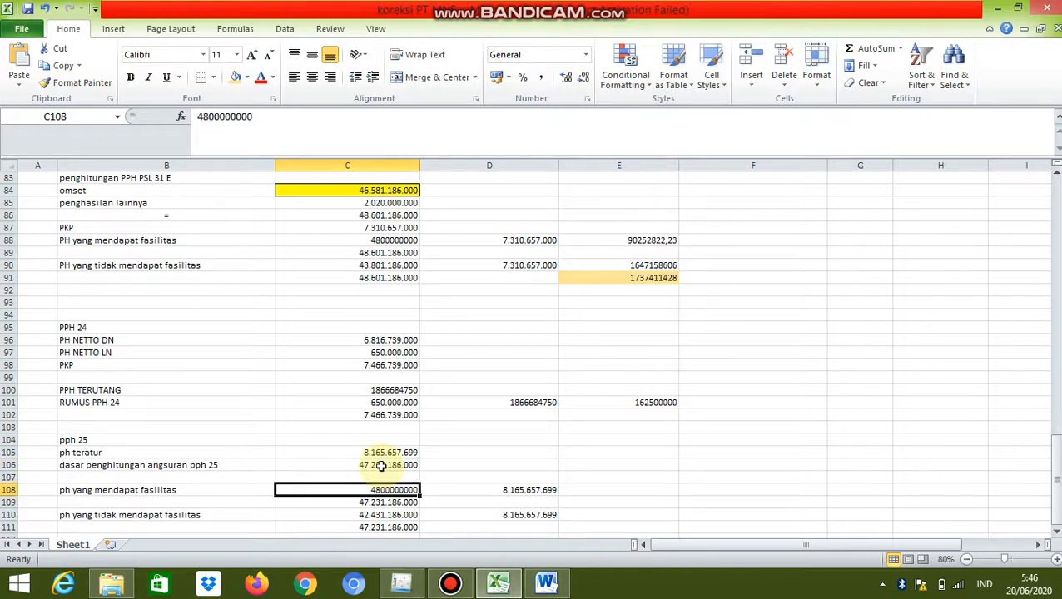
{"action": "key", "text": "Down"}
{"action": "key", "text": "Down"}
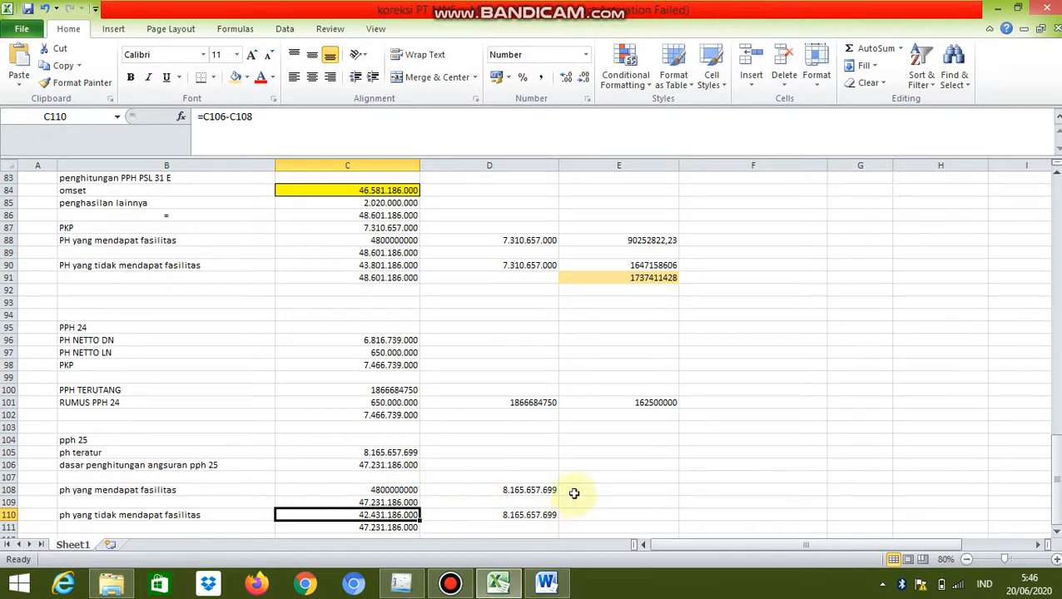
{"action": "left_click", "coordinate": [573, 491]}
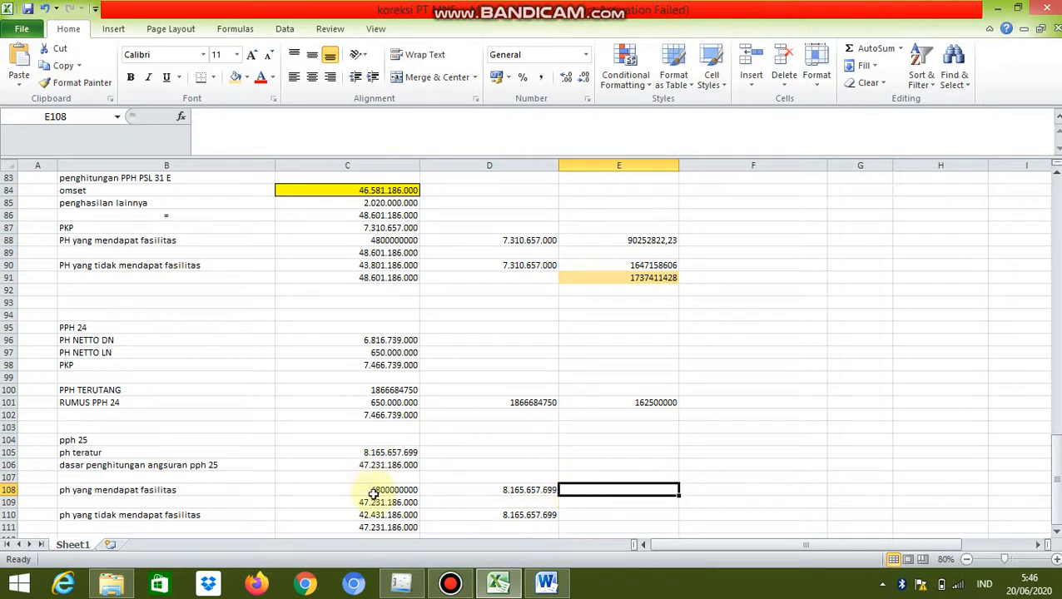
Calculate the tax on the facility portion in E108 with the formula =C108/C109*D108*25%*50%
{"action": "type", "text": "="}
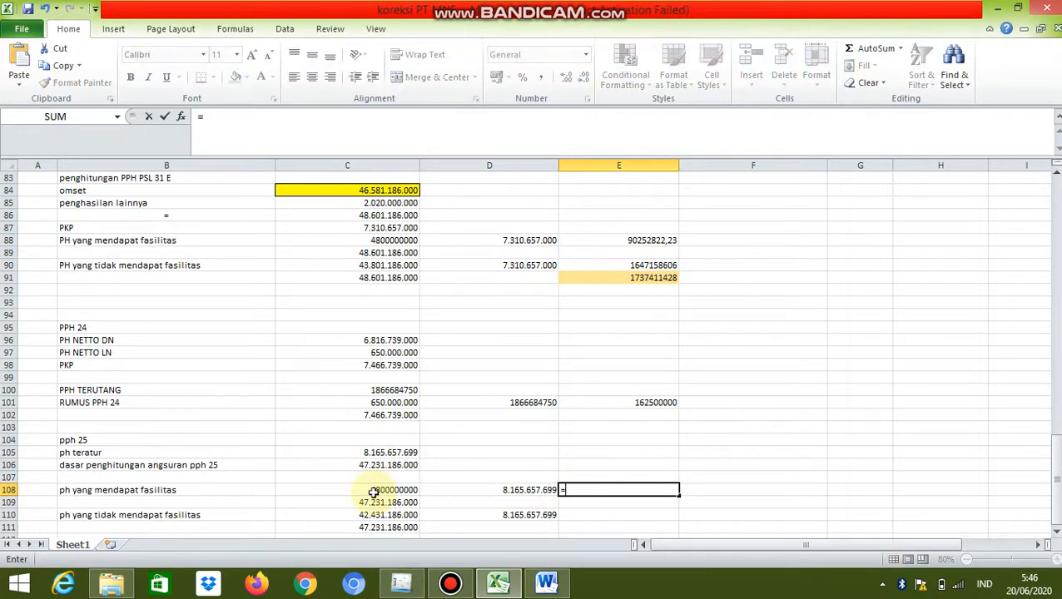
{"action": "left_click", "coordinate": [374, 490]}
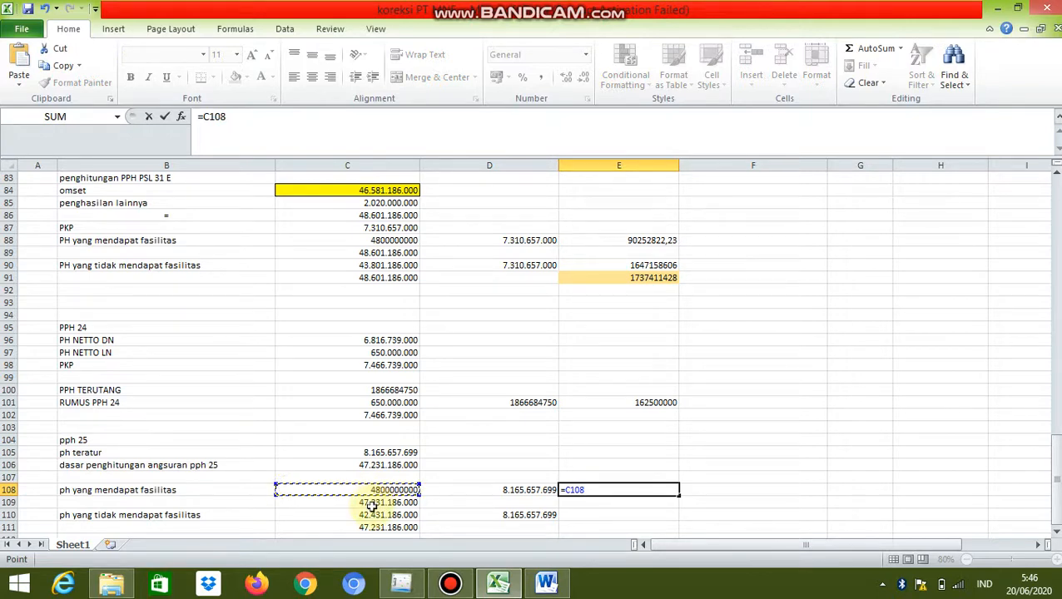
{"action": "type", "text": "/"}
{"action": "left_click", "coordinate": [372, 503]}
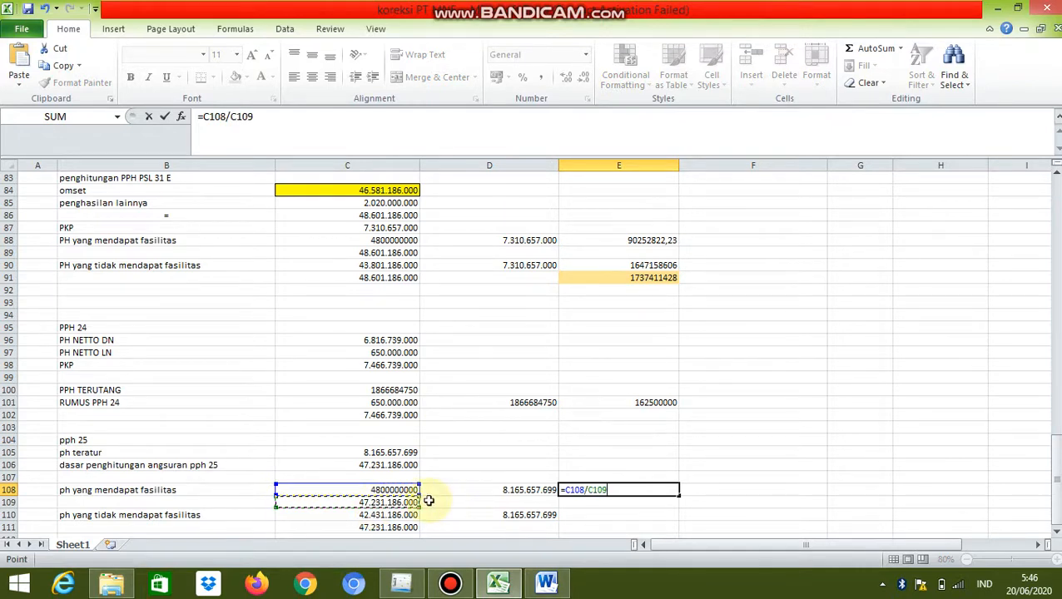
{"action": "type", "text": "*"}
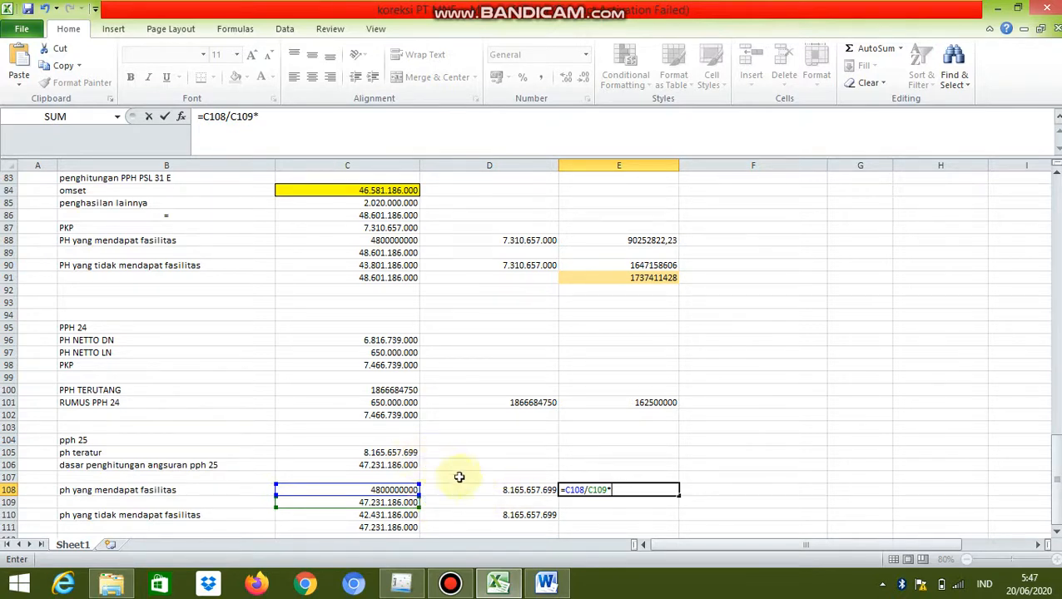
{"action": "left_click", "coordinate": [479, 493]}
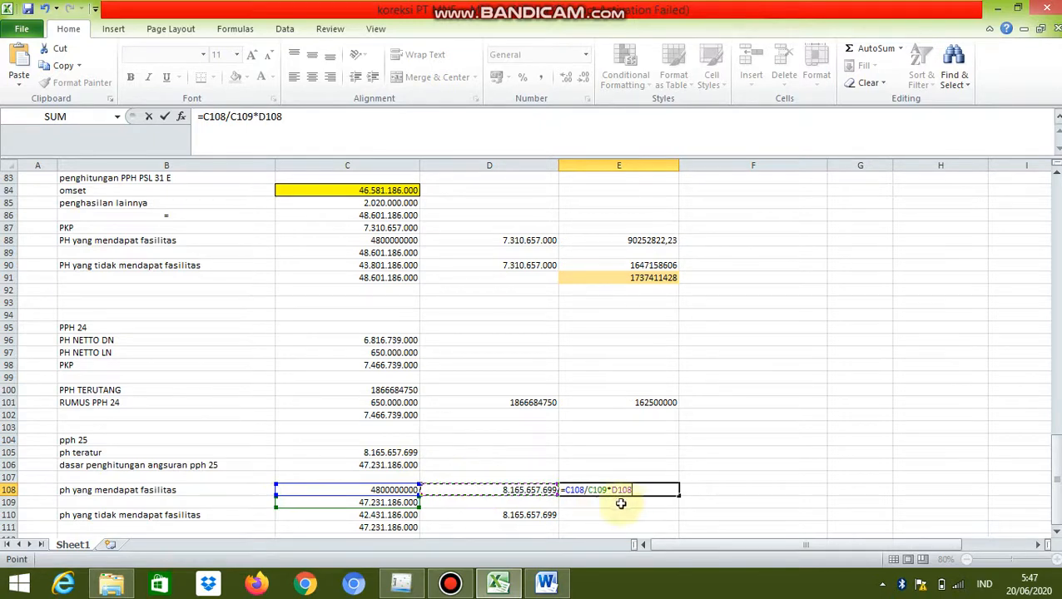
{"action": "type", "text": "*"}
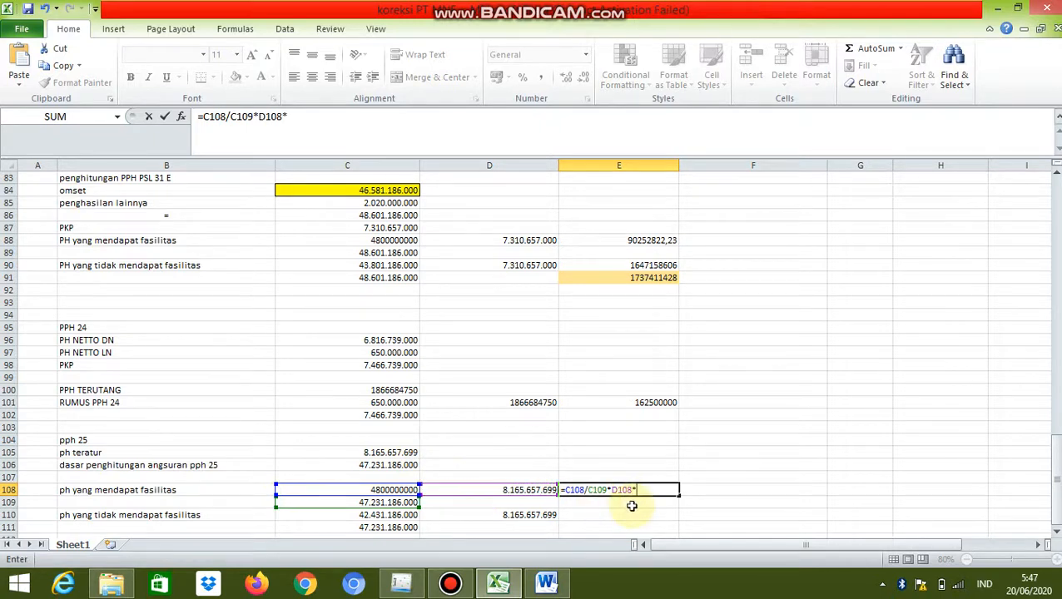
{"action": "type", "text": "25%"}
{"action": "type", "text": "*50%"}
{"action": "key", "text": "Return"}
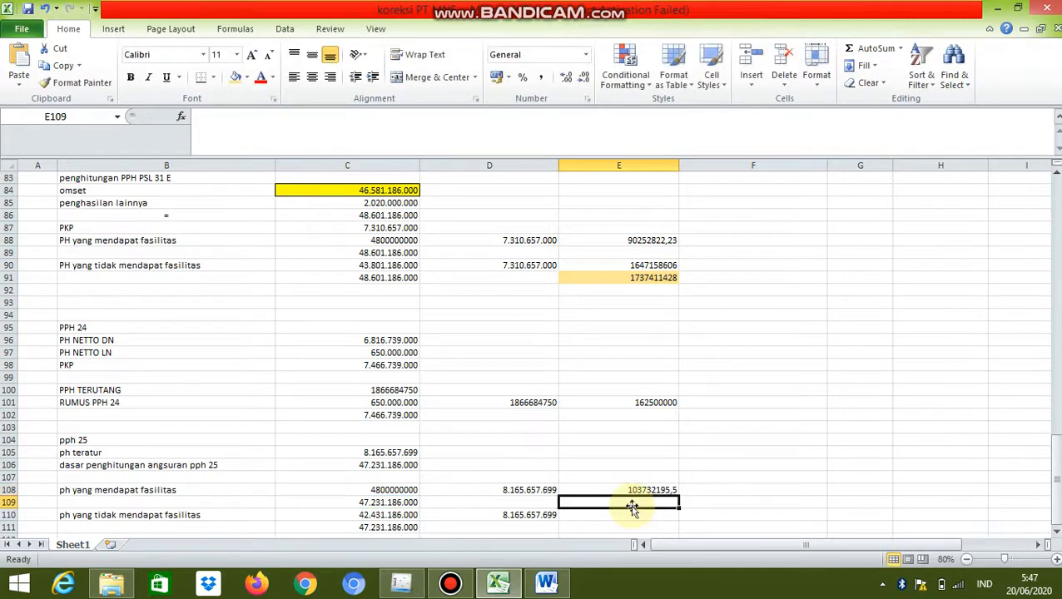
{"action": "key", "text": "Up"}
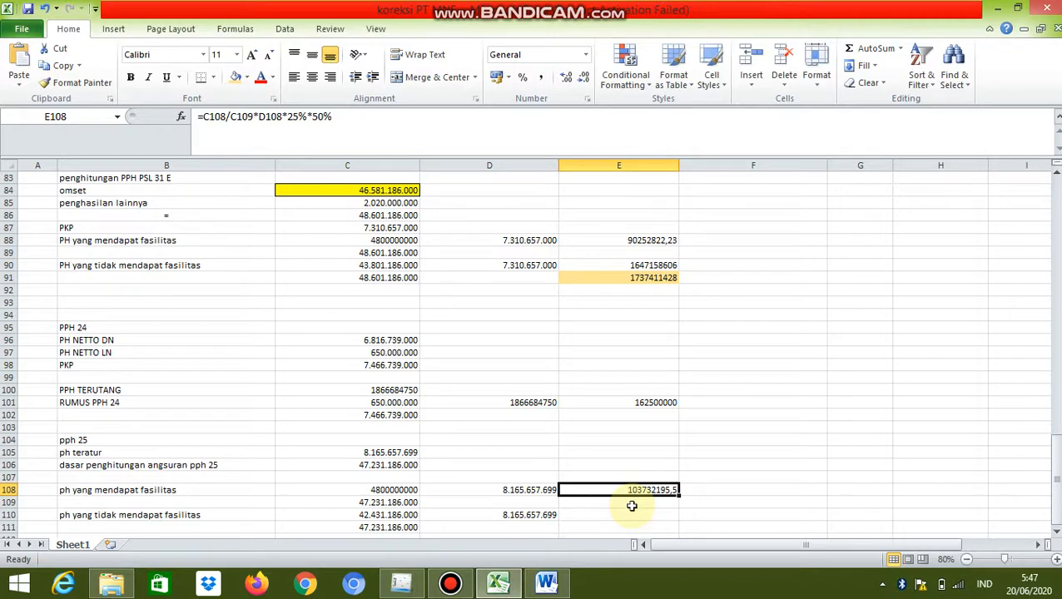
Examine the total base reference in C109 and the non-facility portion formula in C110
{"action": "left_click", "coordinate": [632, 510]}
{"action": "key", "text": "Down"}
{"action": "key", "text": "Down"}
{"action": "key", "text": "Down"}
{"action": "key", "text": "Down"}
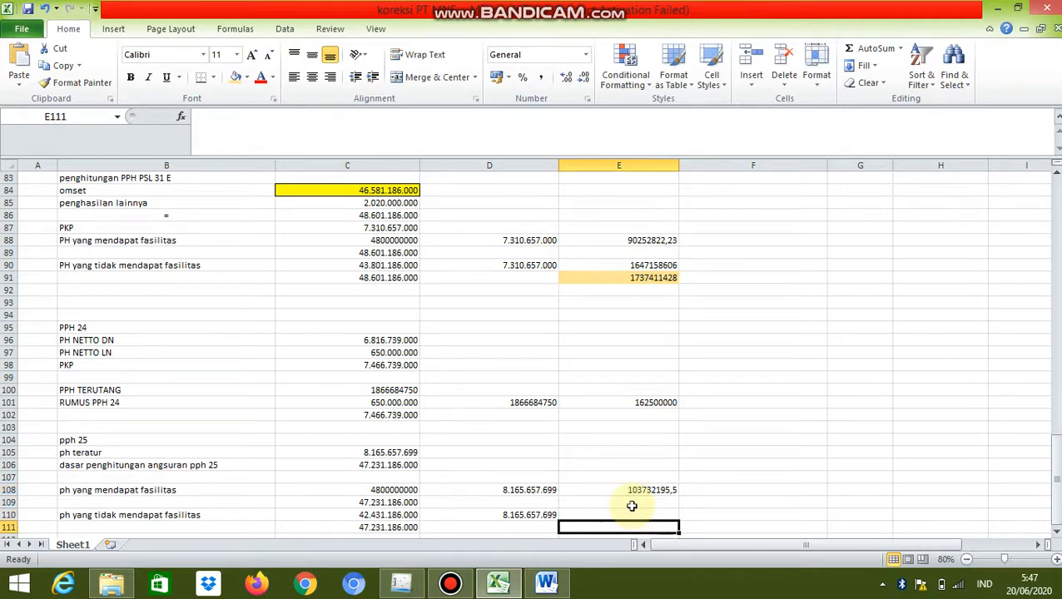
{"action": "key", "text": "Up"}
{"action": "key", "text": "Up"}
{"action": "key", "text": "Up"}
{"action": "key", "text": "Up"}
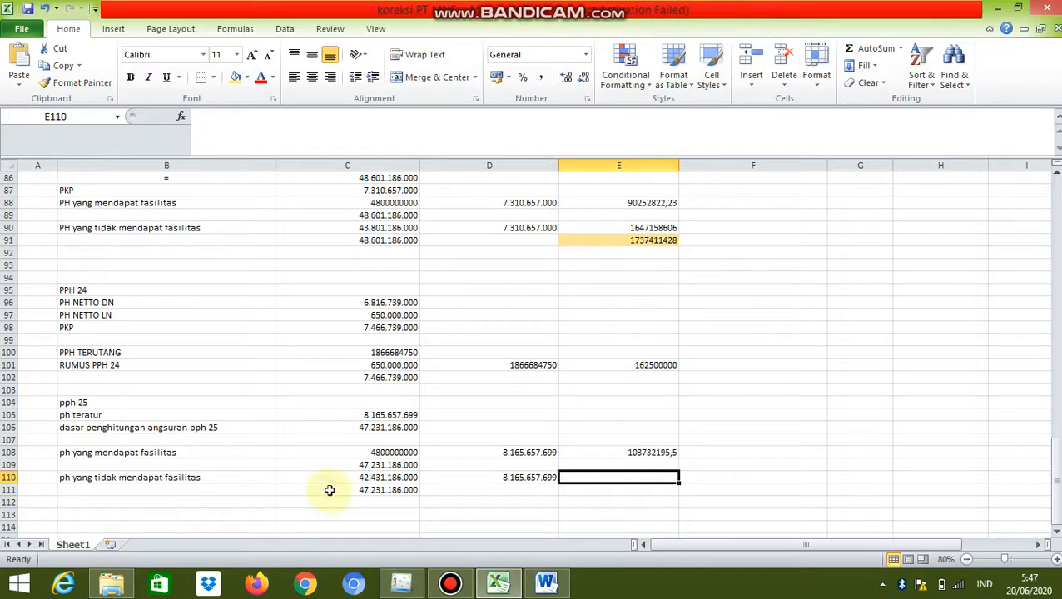
{"action": "left_click", "coordinate": [376, 467]}
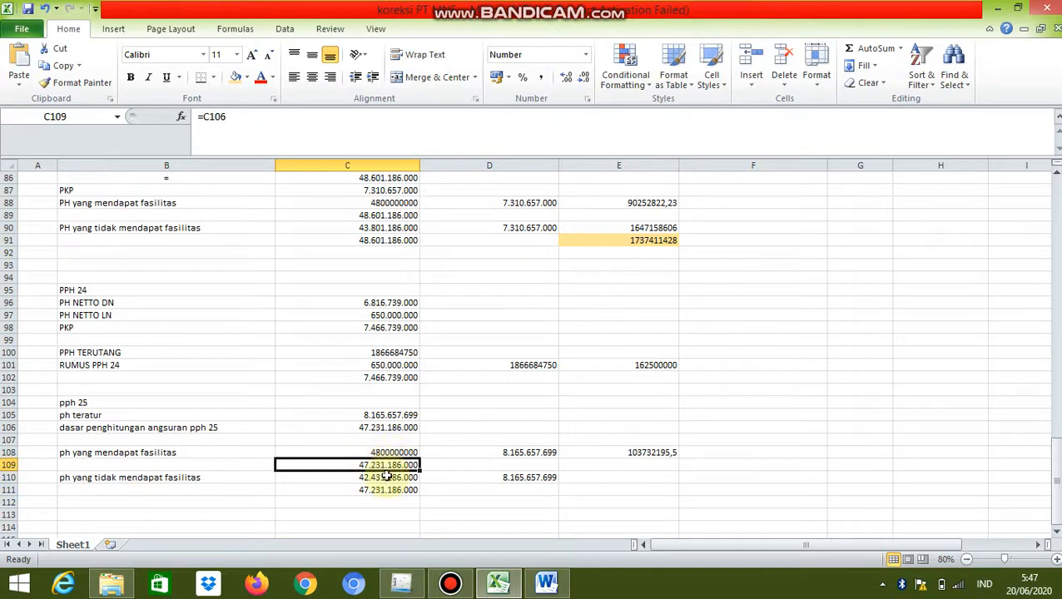
{"action": "left_click", "coordinate": [387, 475]}
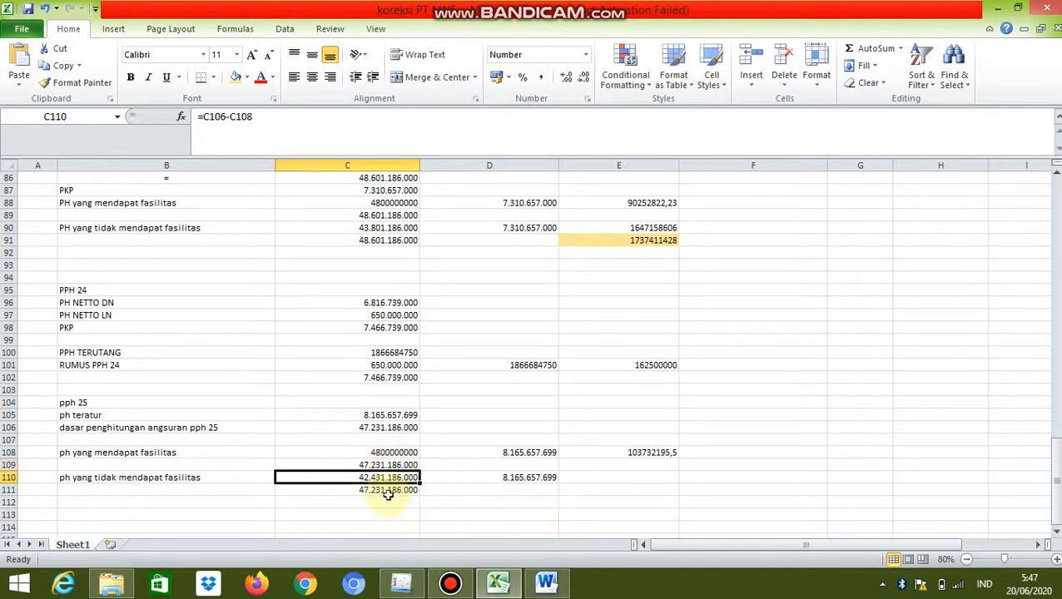
Calculate the tax on the non-facility portion in E110 with the formula =C110/C111*D110*25%
{"action": "left_click", "coordinate": [569, 477]}
{"action": "type", "text": "="}
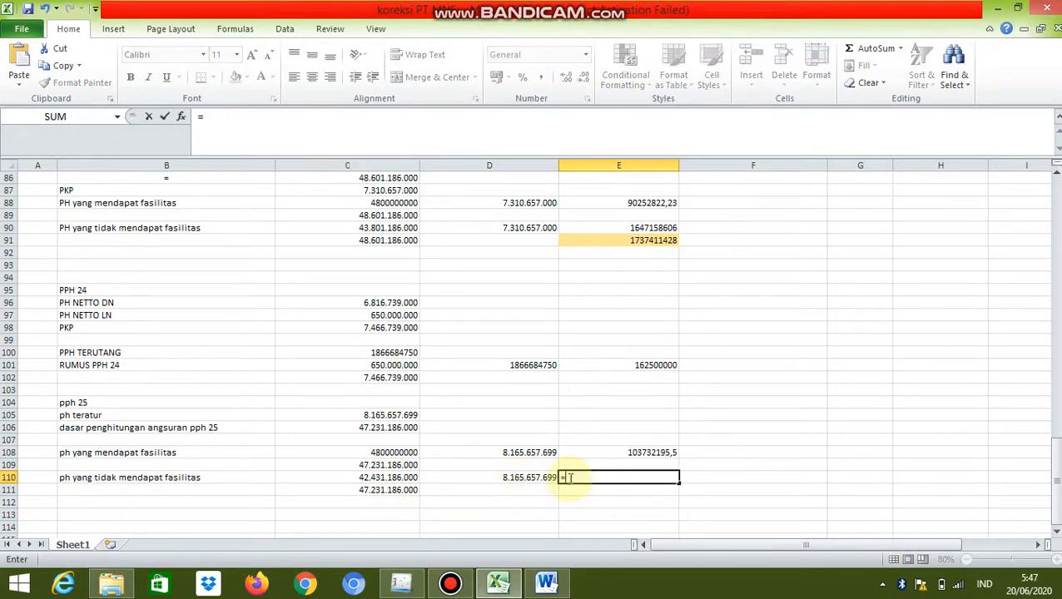
{"action": "left_click", "coordinate": [401, 478]}
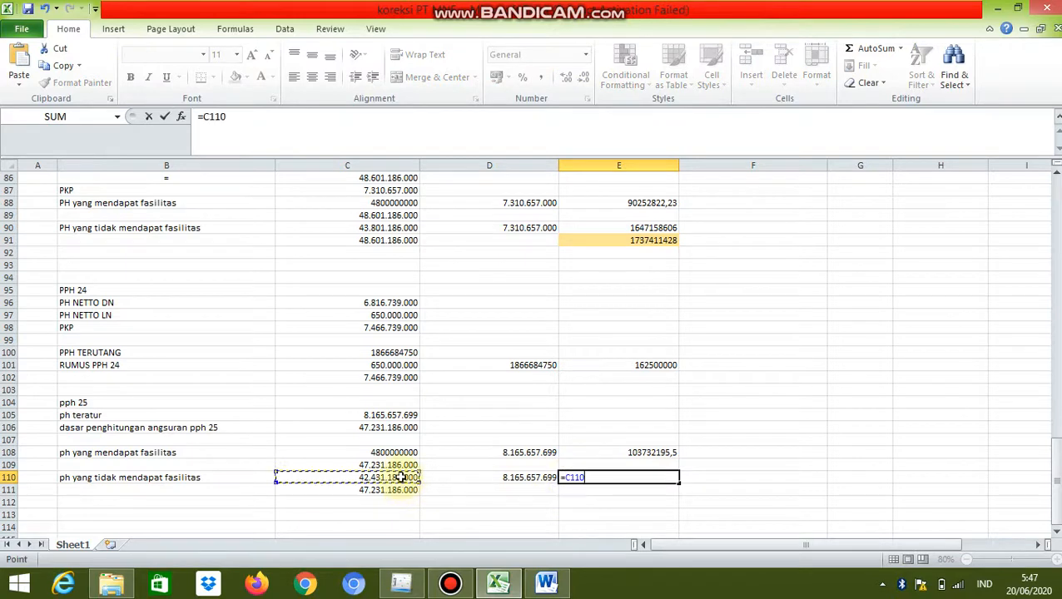
{"action": "type", "text": "?"}
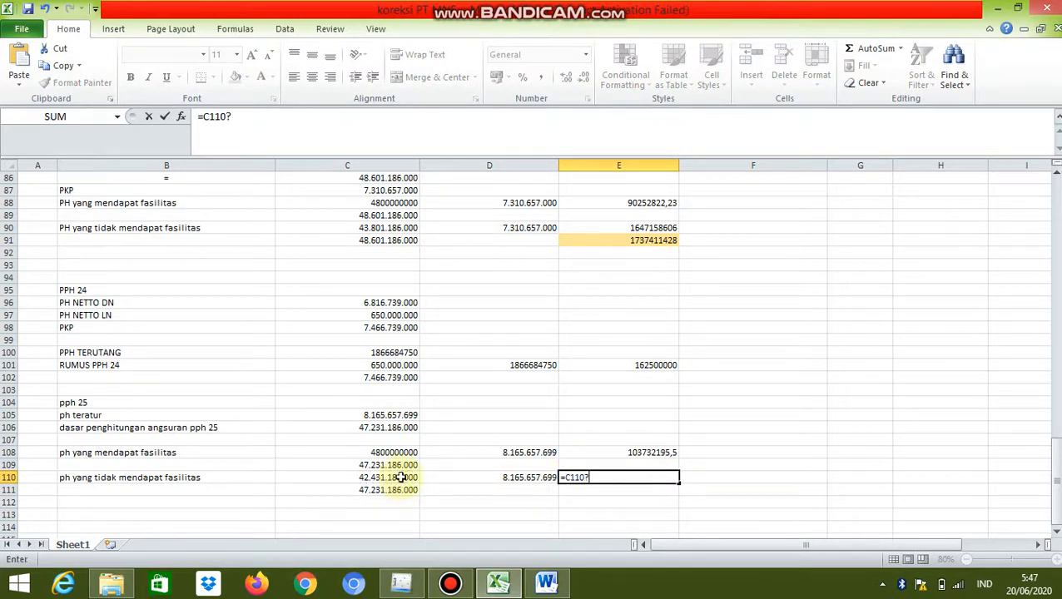
{"action": "key", "text": "BackSpace"}
{"action": "type", "text": "/"}
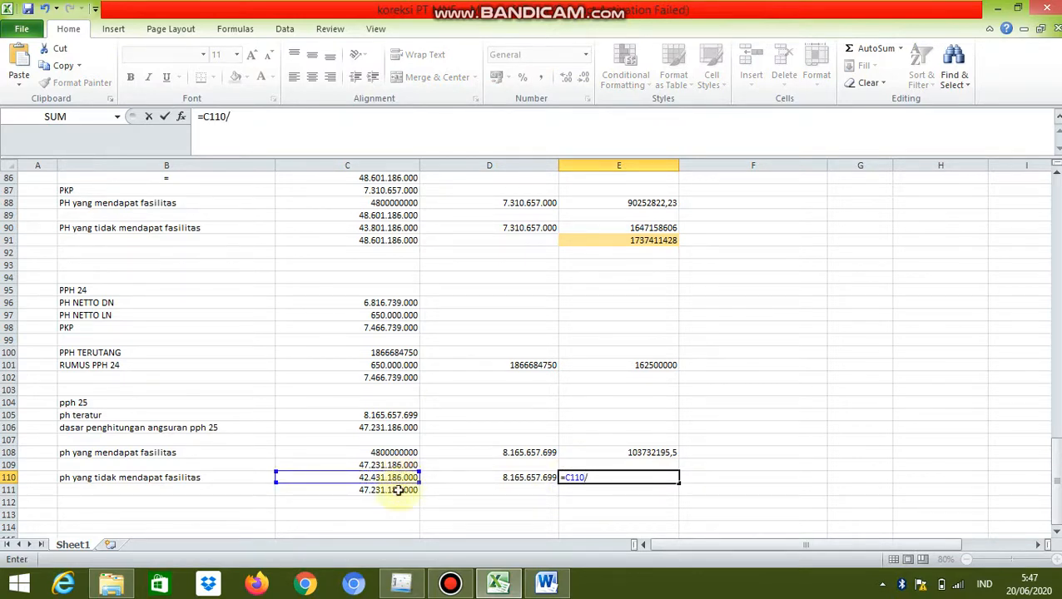
{"action": "left_click", "coordinate": [399, 490]}
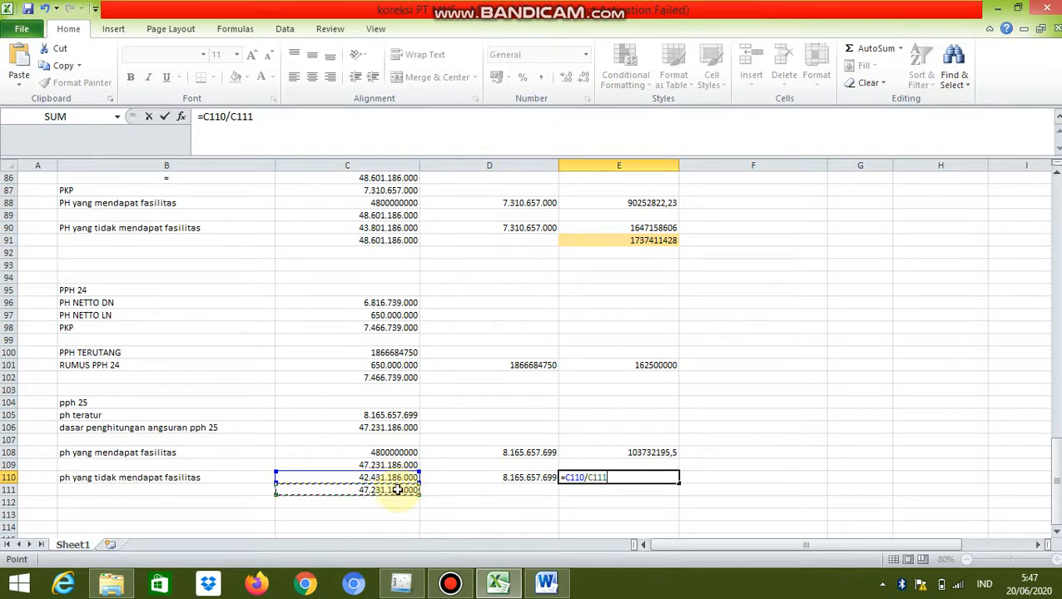
{"action": "type", "text": "*"}
{"action": "left_click", "coordinate": [534, 477]}
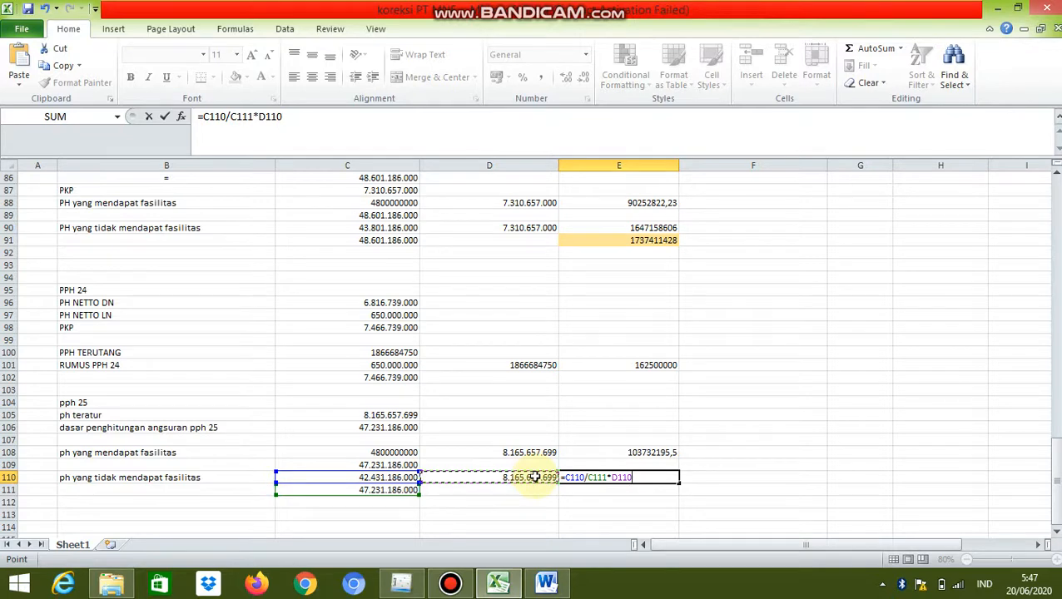
{"action": "type", "text": "*25%"}
{"action": "key", "text": "Return"}
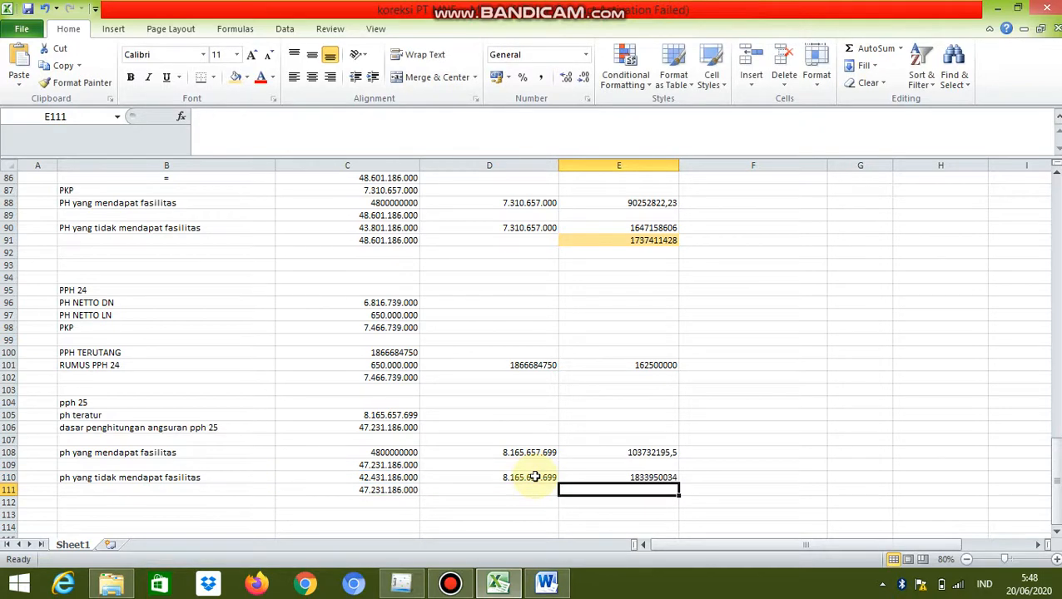
Add the facility and non-facility tax amounts from E108 and E110 together in cell E112
{"action": "key", "text": "Return"}
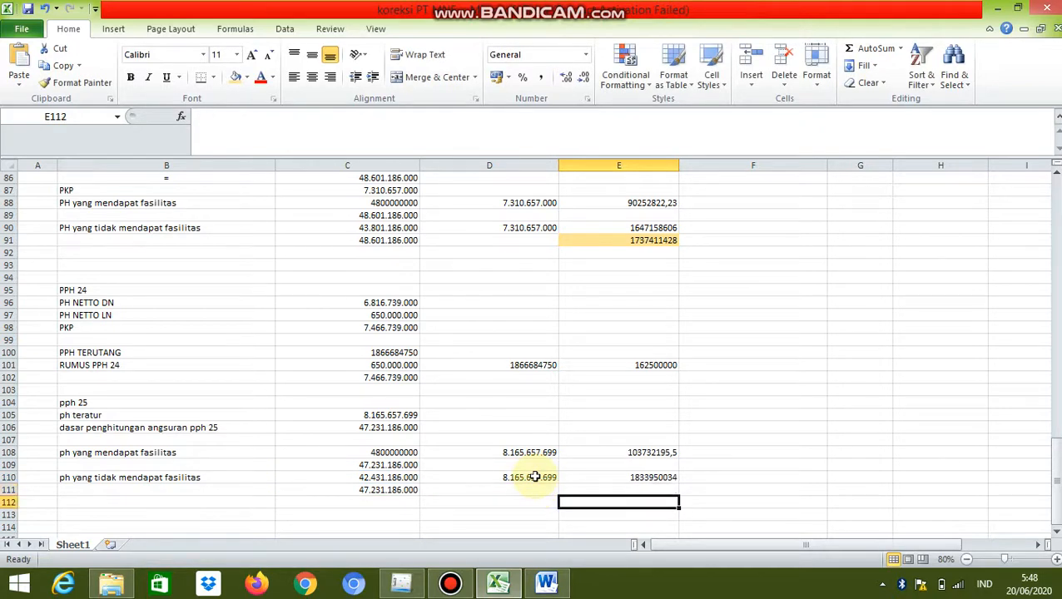
{"action": "type", "text": "="}
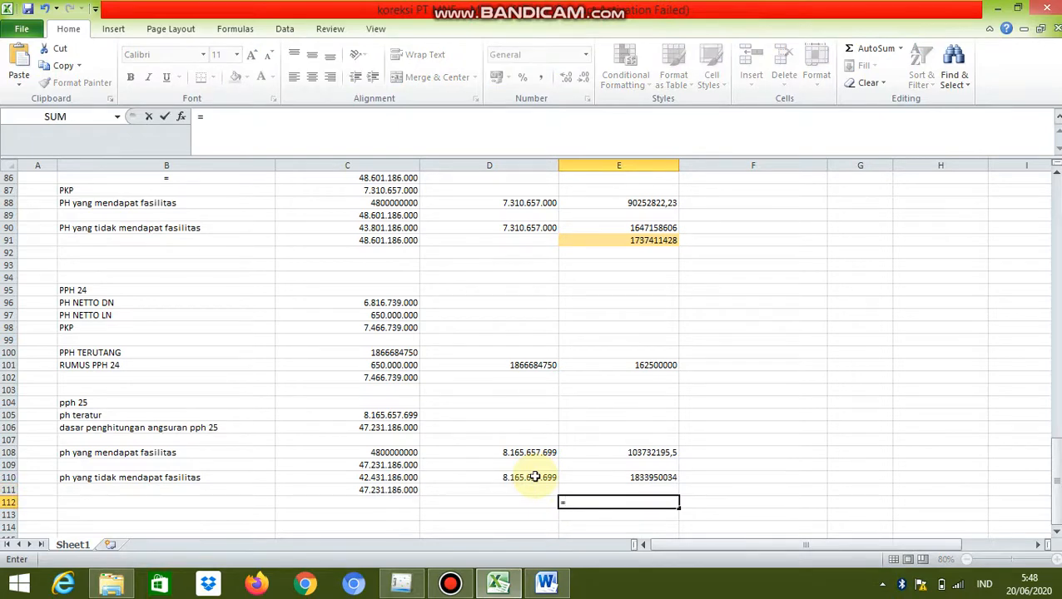
{"action": "left_click", "coordinate": [650, 453]}
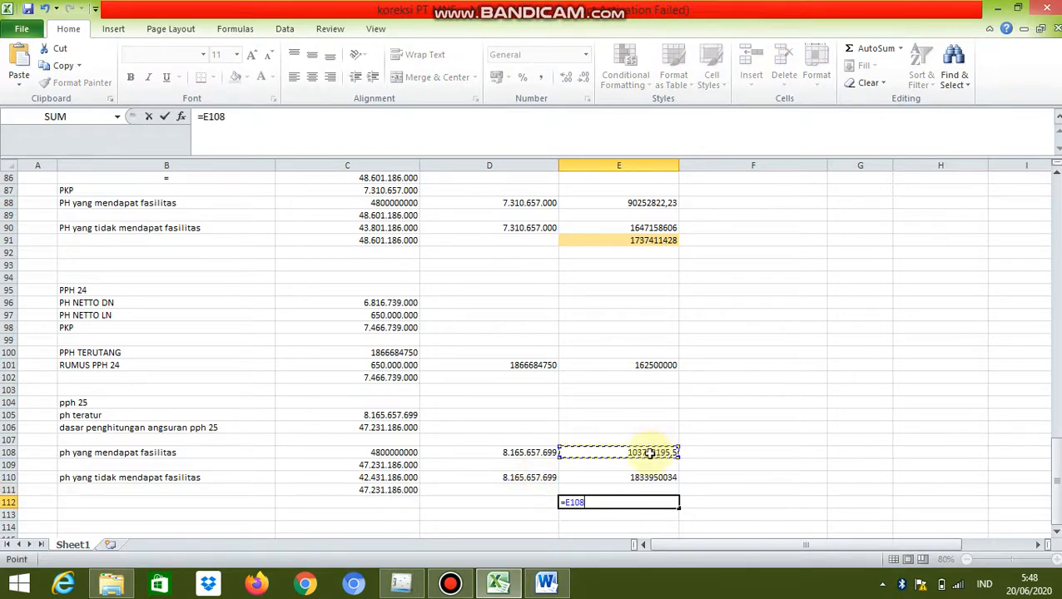
{"action": "type", "text": "="}
{"action": "key", "text": "Up"}
{"action": "key", "text": "BackSpace"}
{"action": "key", "text": "BackSpace"}
{"action": "key", "text": "BackSpace"}
{"action": "key", "text": "BackSpace"}
{"action": "key", "text": "BackSpace"}
{"action": "type", "text": "+"}
{"action": "left_click", "coordinate": [632, 479]}
{"action": "key", "text": "Return"}
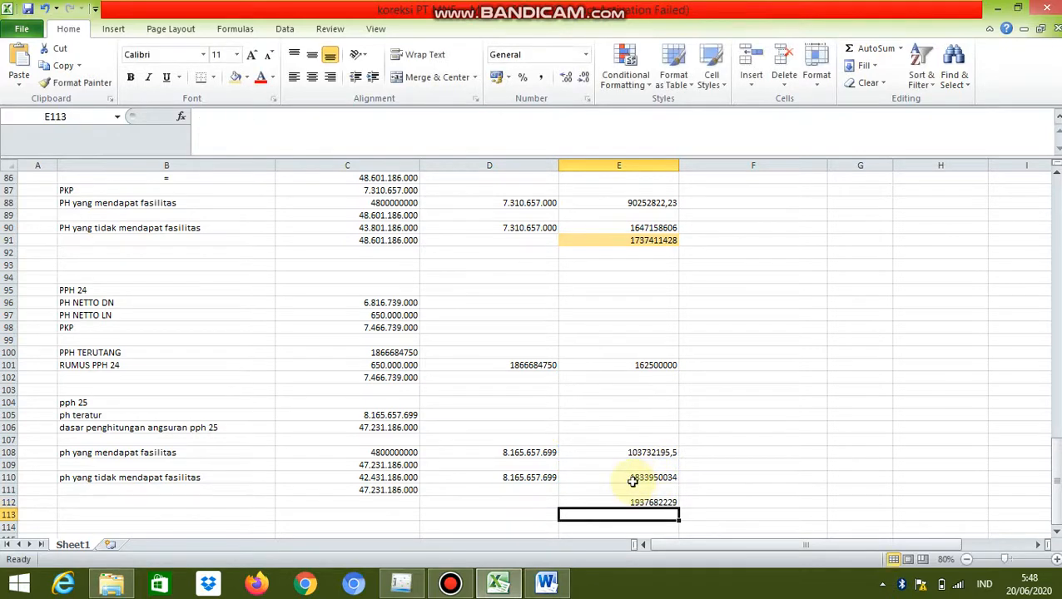
Label the total tax row by entering "angsuran pph 25 setahun" in cell D112
{"action": "left_click", "coordinate": [530, 502]}
{"action": "type", "text": "ang"}
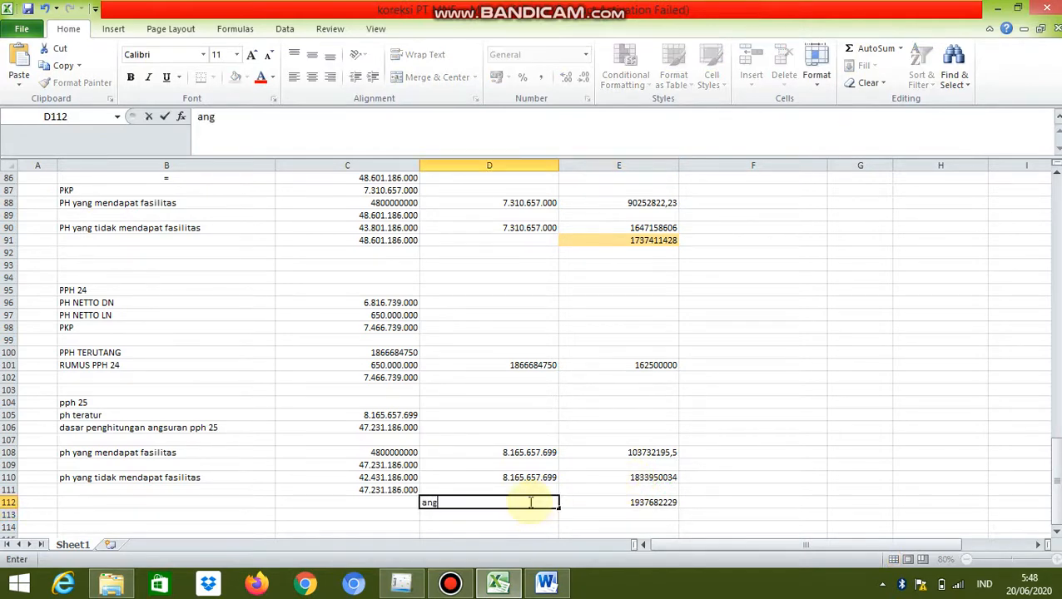
{"action": "type", "text": "suran pph"}
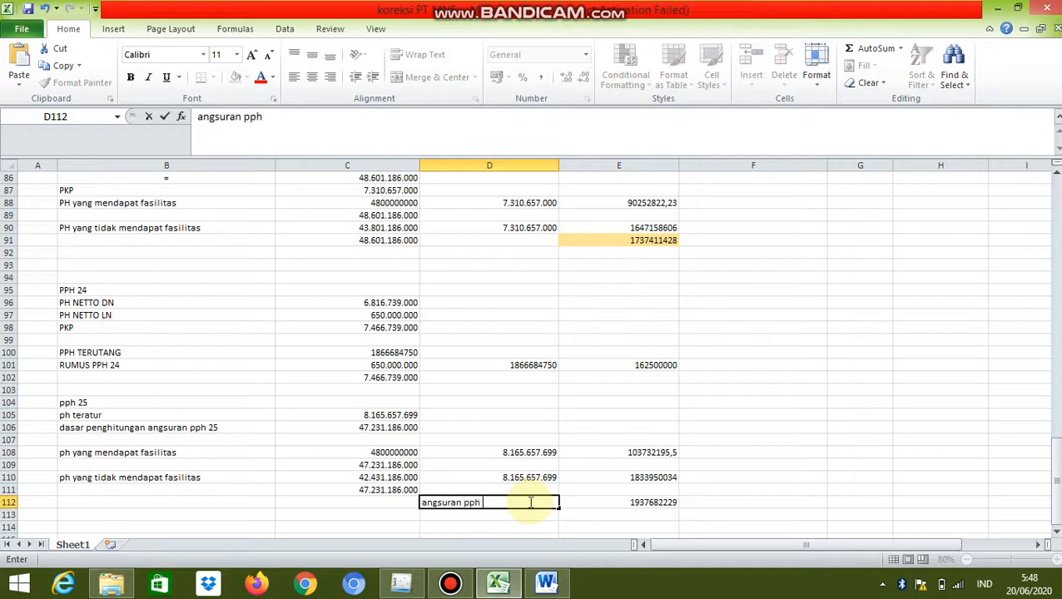
{"action": "type", "text": " 25 setahun"}
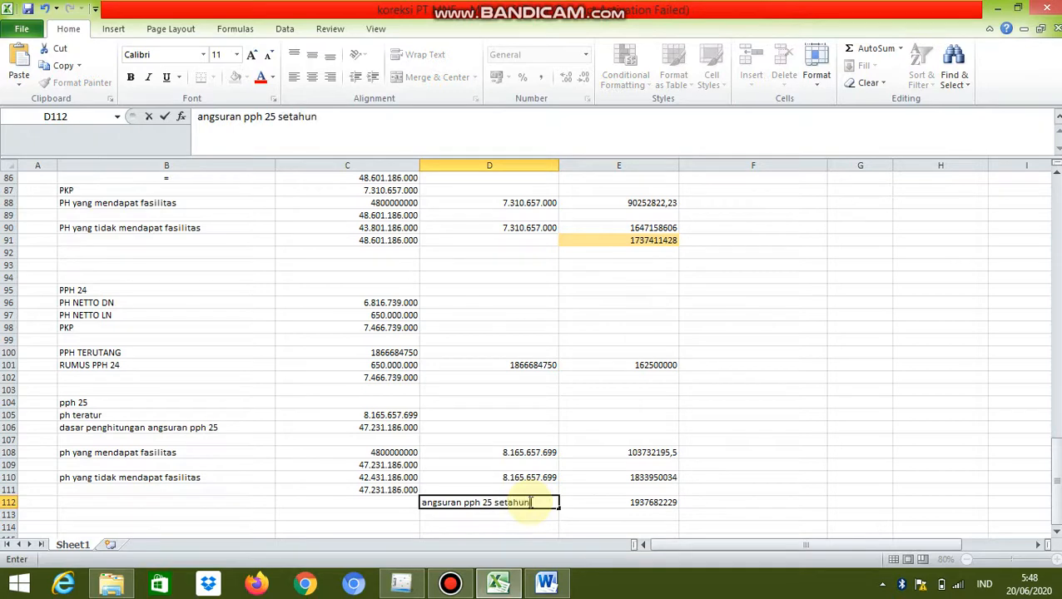
{"action": "key", "text": "Return"}
Enter the label "angsuran pph 25 perbulan" in cell D113, below the yearly installment label
{"action": "type", "text": "an"}
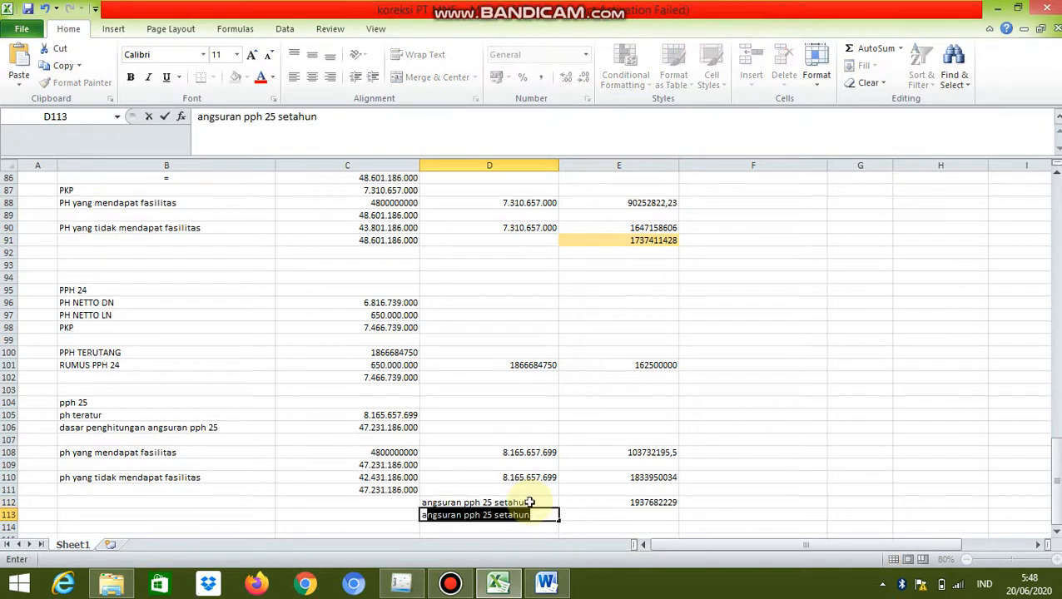
{"action": "type", "text": "gsuran pph "}
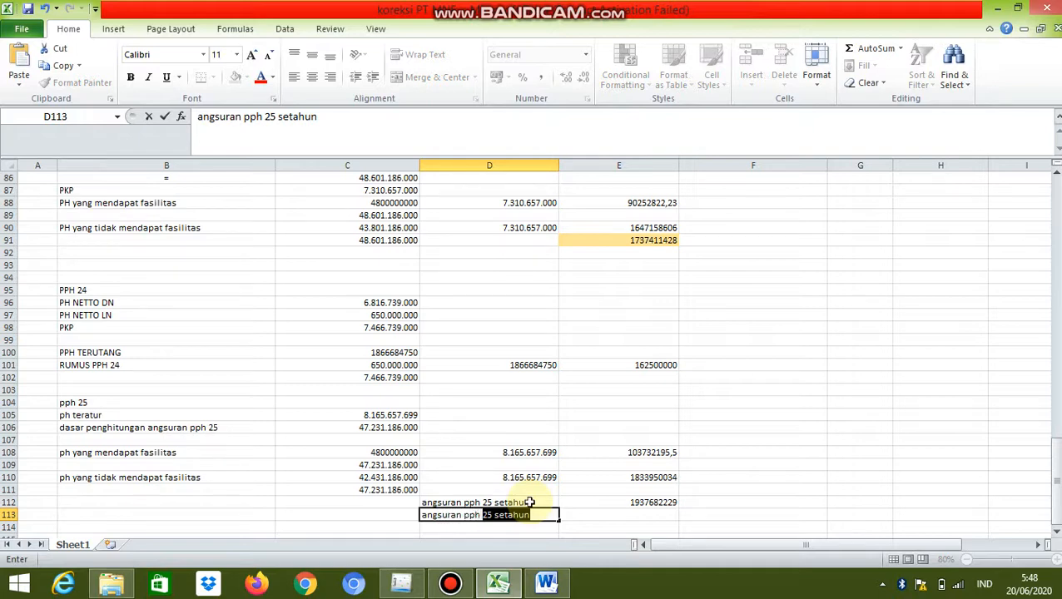
{"action": "type", "text": "25"}
{"action": "type", "text": "p"}
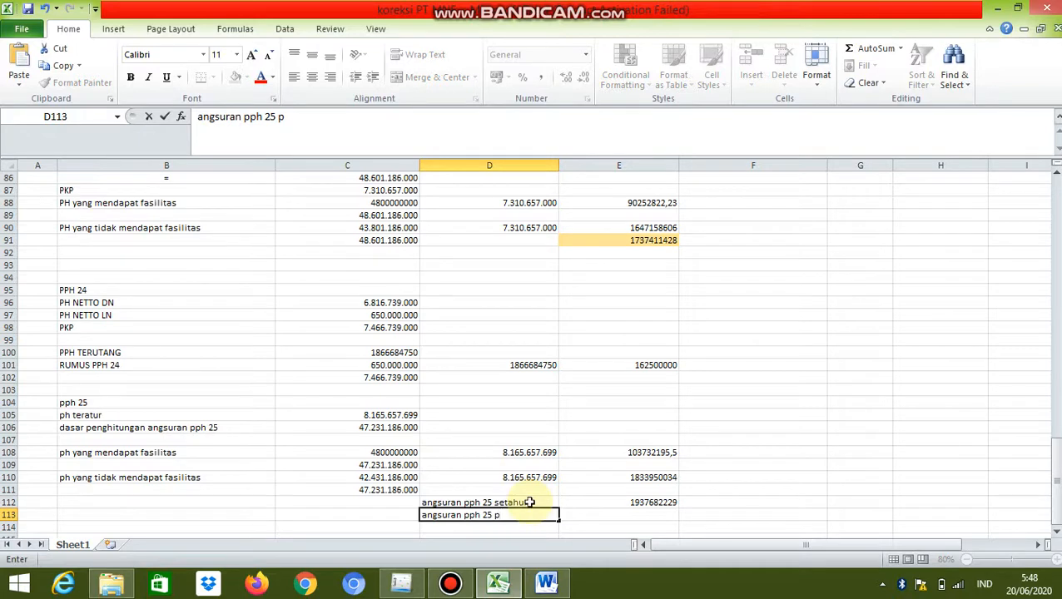
{"action": "type", "text": "erbula"}
{"action": "type", "text": "n"}
Calculate the monthly pph 25 installment in E113 with the formula =E112/12 and select the result cell
{"action": "left_click", "coordinate": [596, 513]}
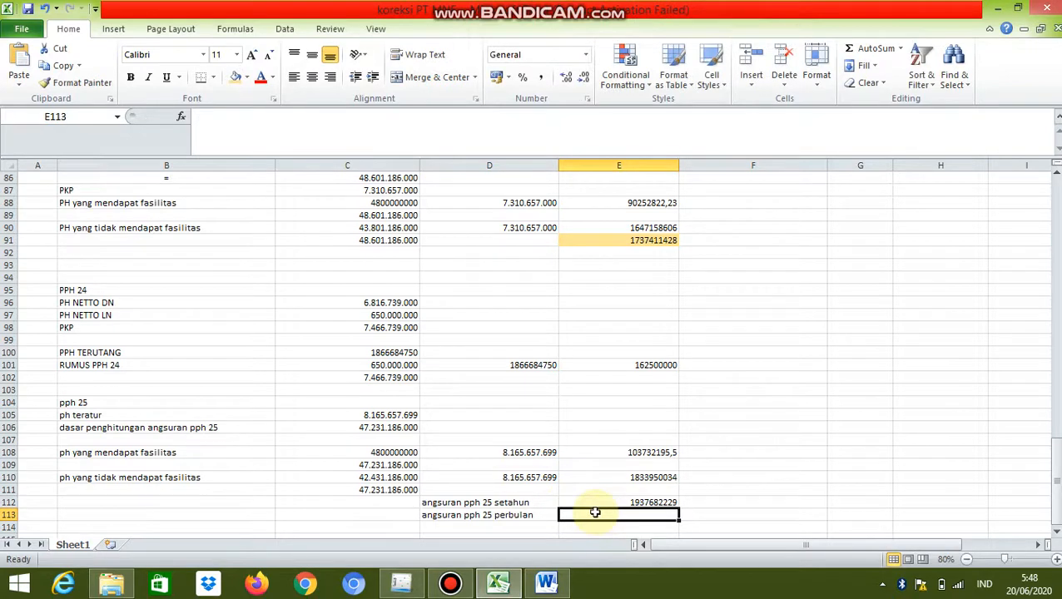
{"action": "type", "text": "="}
{"action": "left_click", "coordinate": [601, 502]}
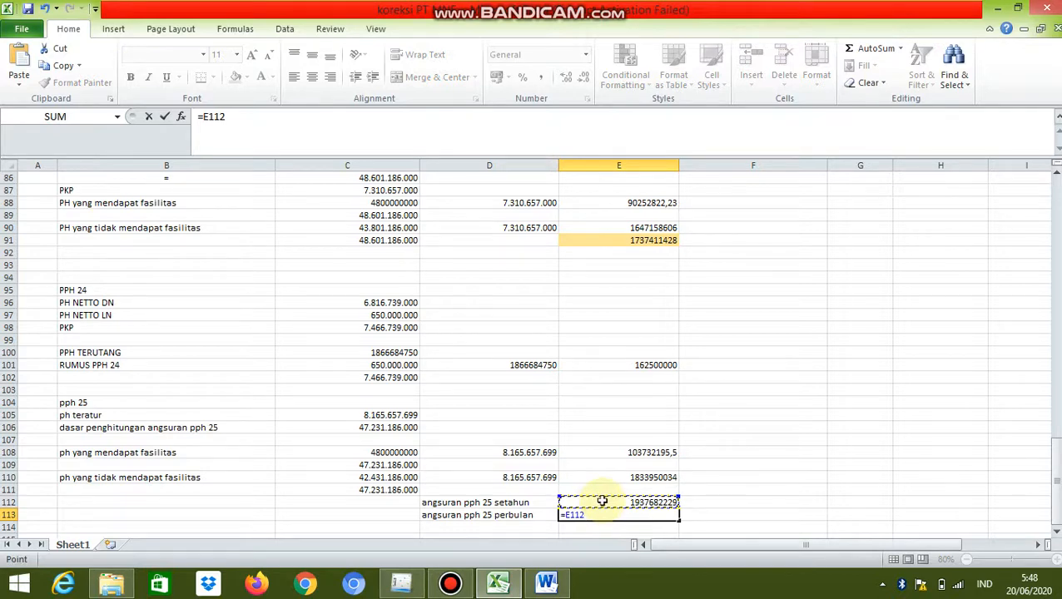
{"action": "type", "text": "/12"}
{"action": "key", "text": "Return"}
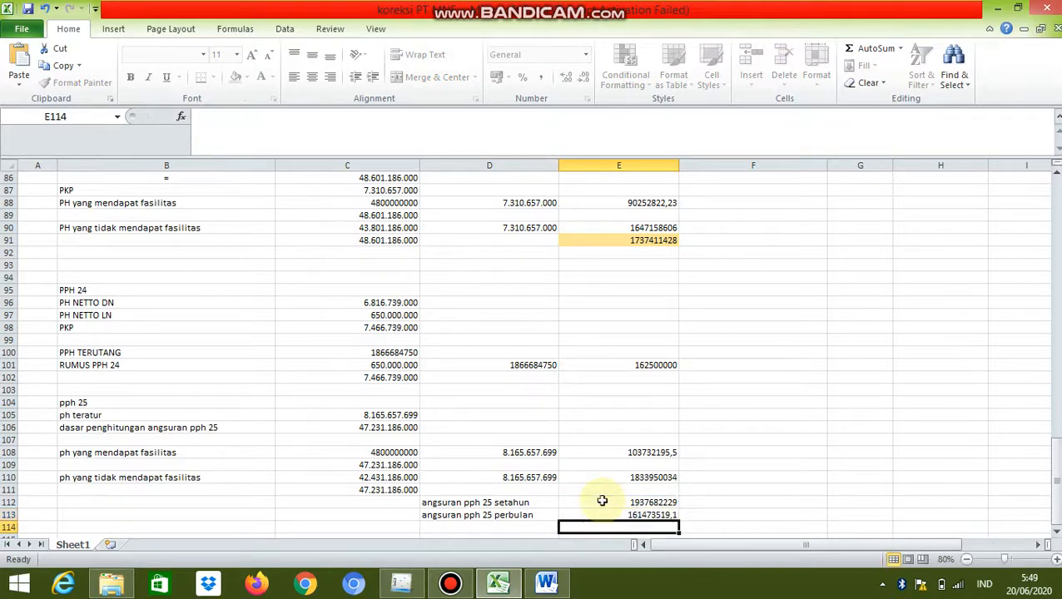
{"action": "left_click", "coordinate": [620, 516]}
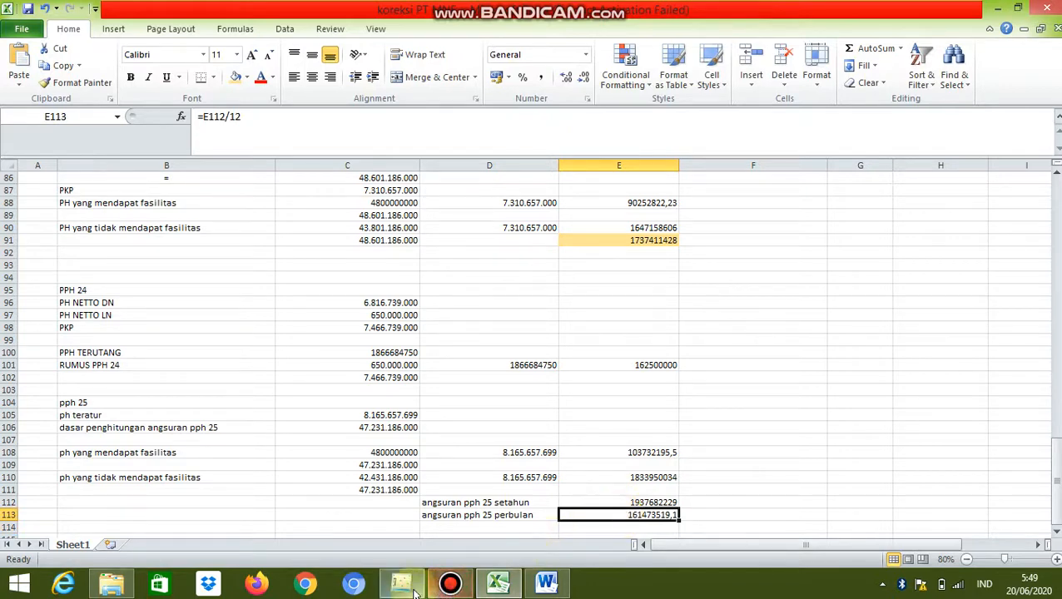
{"action": "mouse_move", "coordinate": [413, 589]}
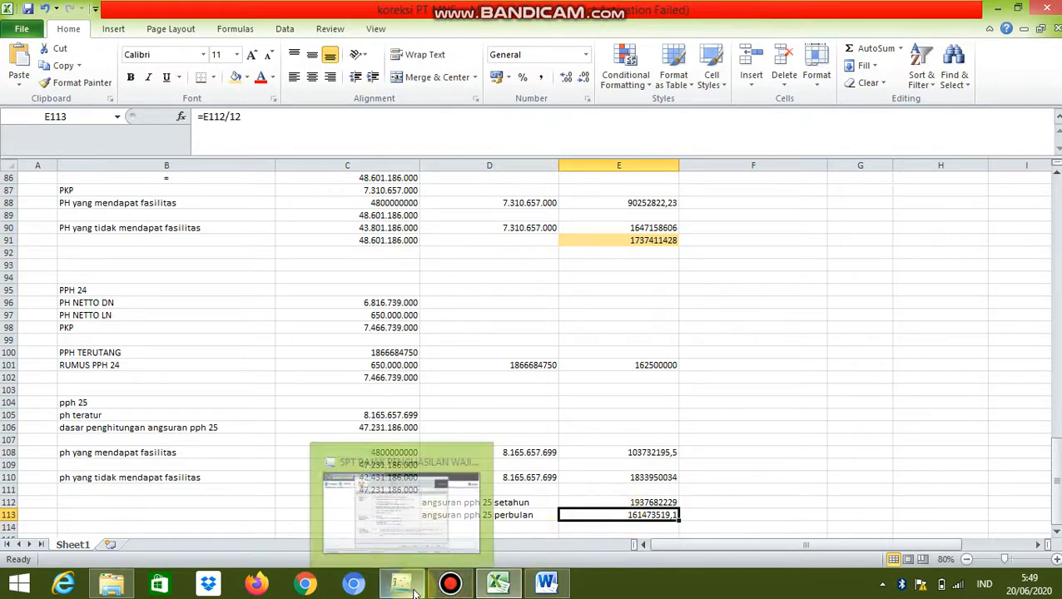
Copy the installment base of 47.231.186.000 from cell C106 into line 14a of part E - G in the eSPT form
{"action": "left_click", "coordinate": [379, 427]}
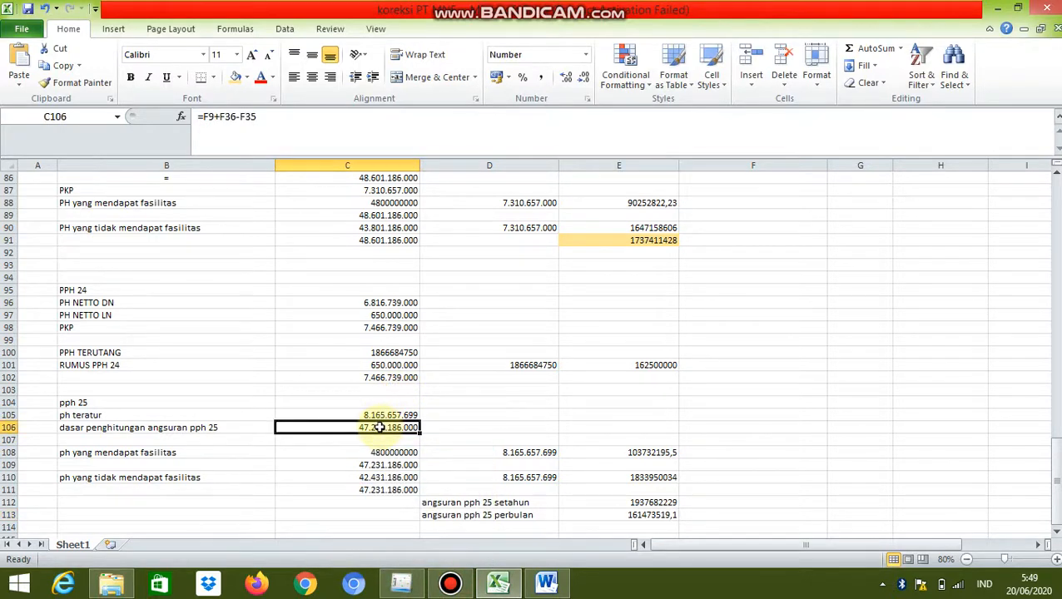
{"action": "key", "text": "ctrl+c"}
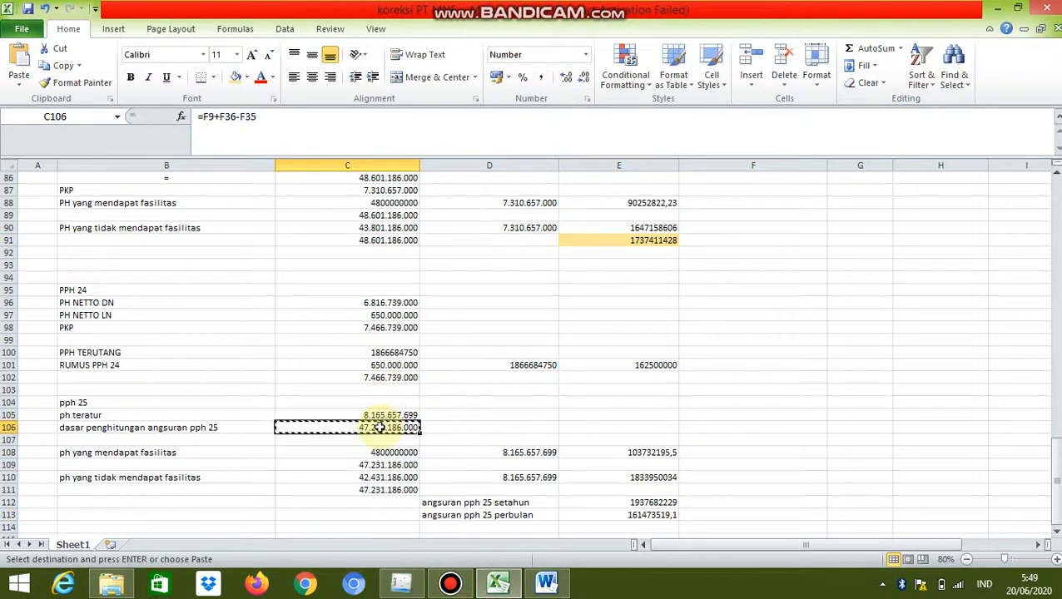
{"action": "left_click", "coordinate": [393, 579]}
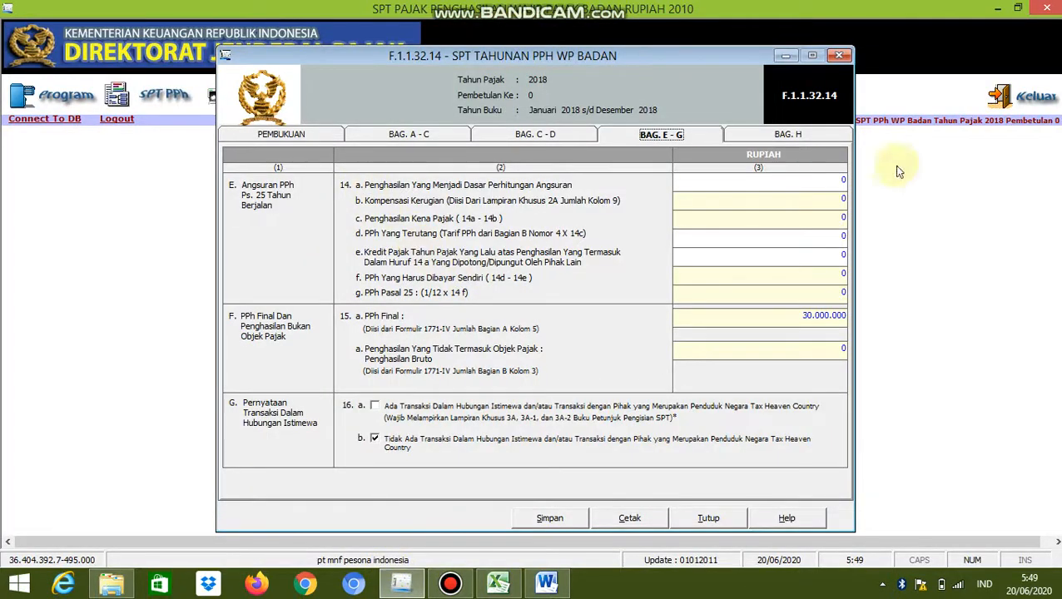
{"action": "right_click", "coordinate": [842, 181]}
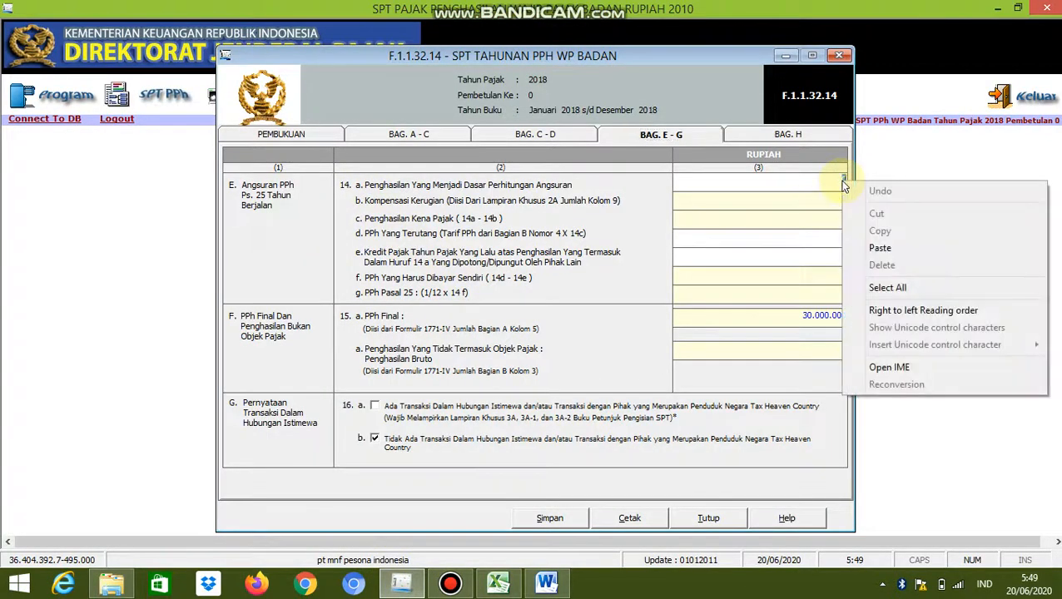
{"action": "left_click", "coordinate": [878, 248]}
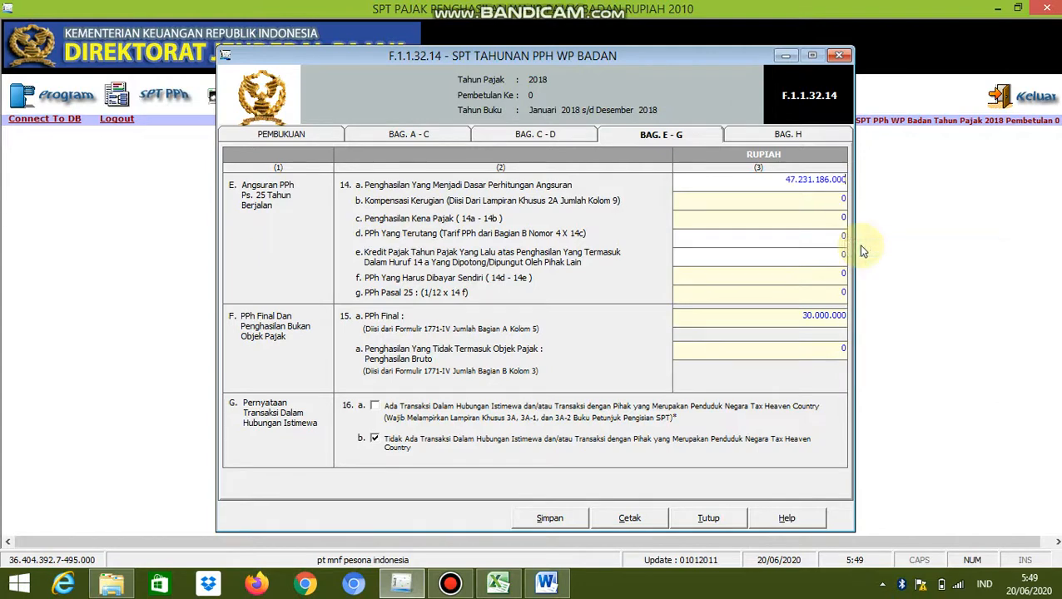
{"action": "key", "text": "Tab"}
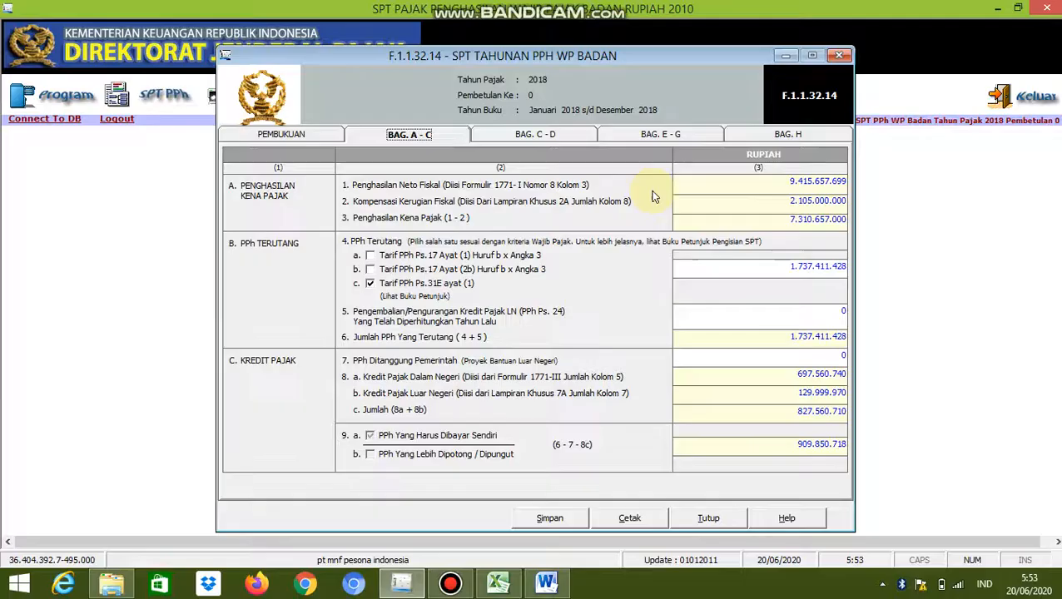
{"action": "left_click", "coordinate": [690, 133]}
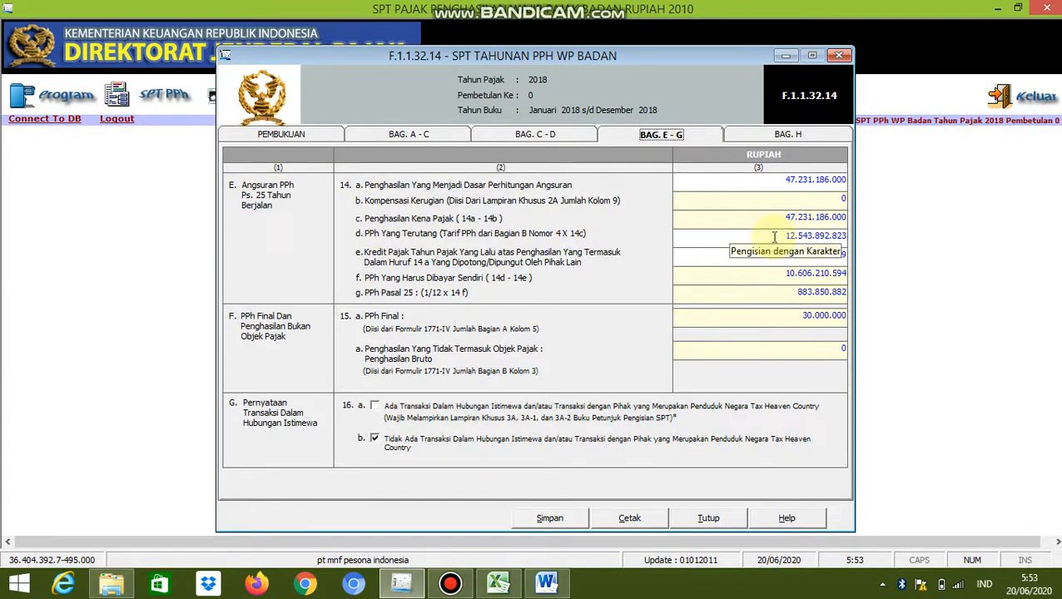
{"action": "left_click_drag", "start_coordinate": [774, 237], "coordinate": [845, 238]}
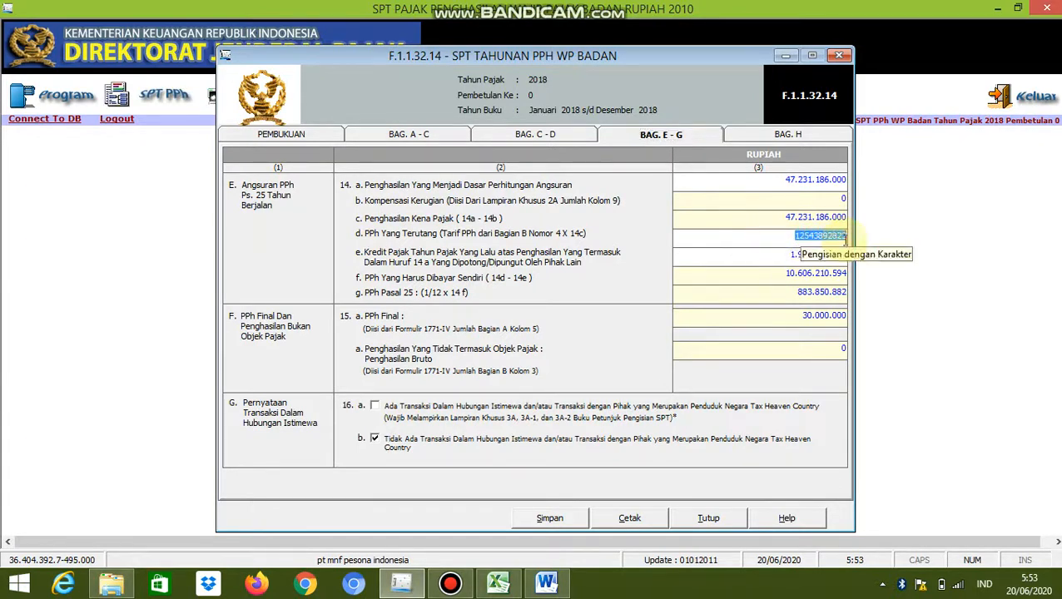
{"action": "key", "text": "BackSpace"}
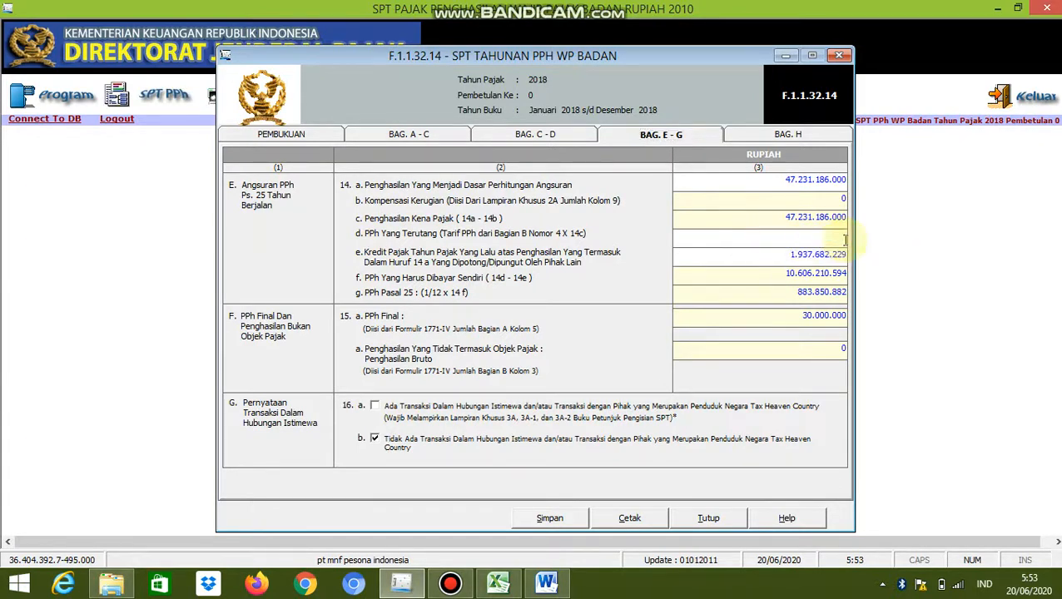
{"action": "left_click", "coordinate": [497, 584]}
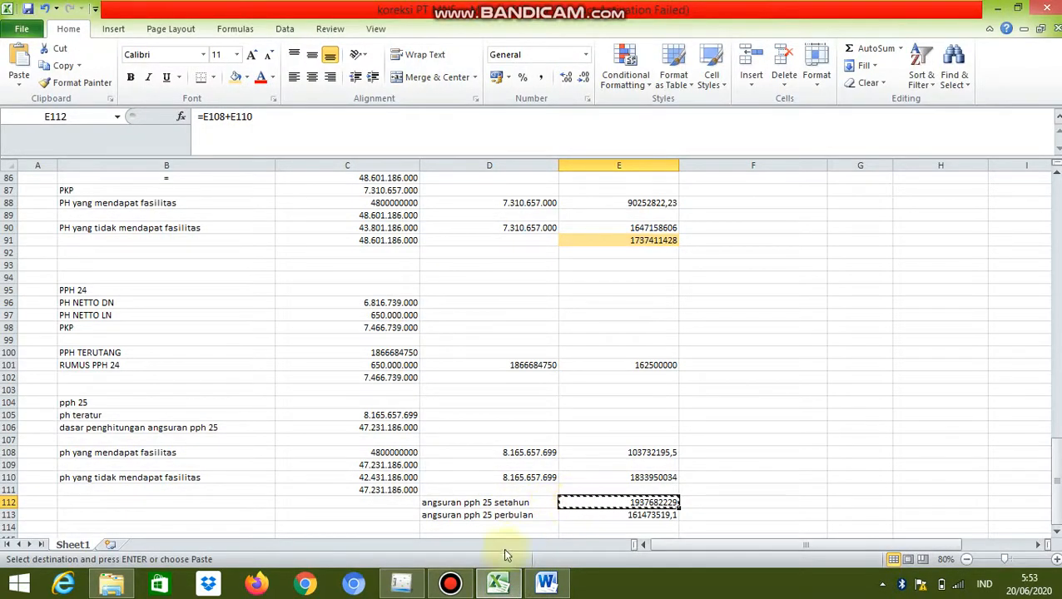
{"action": "mouse_move", "coordinate": [493, 584]}
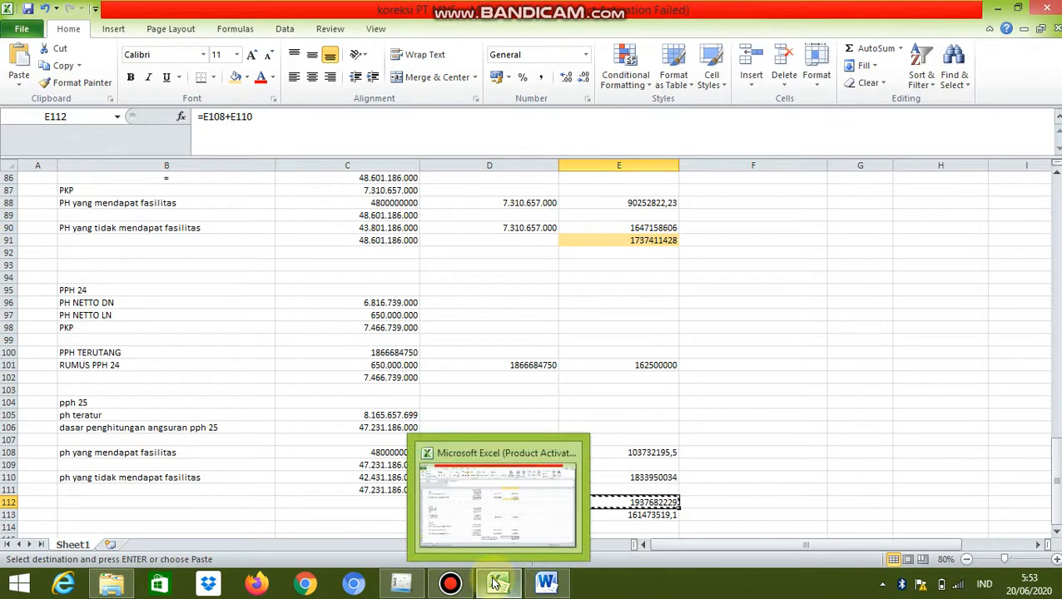
{"action": "left_click", "coordinate": [401, 584]}
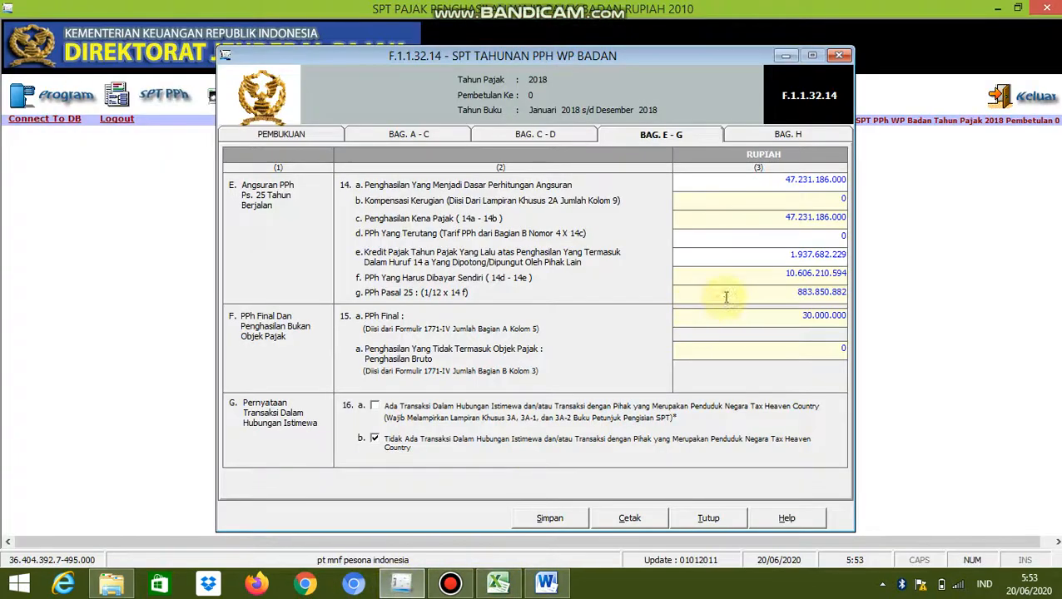
{"action": "right_click", "coordinate": [842, 238]}
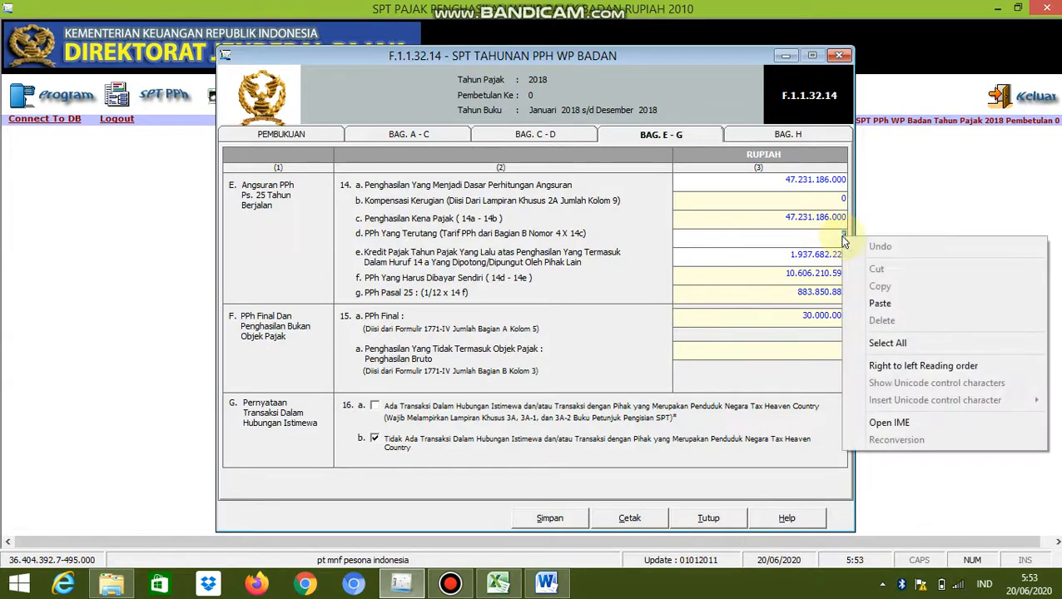
{"action": "left_click", "coordinate": [877, 303]}
{"action": "key", "text": "Tab"}
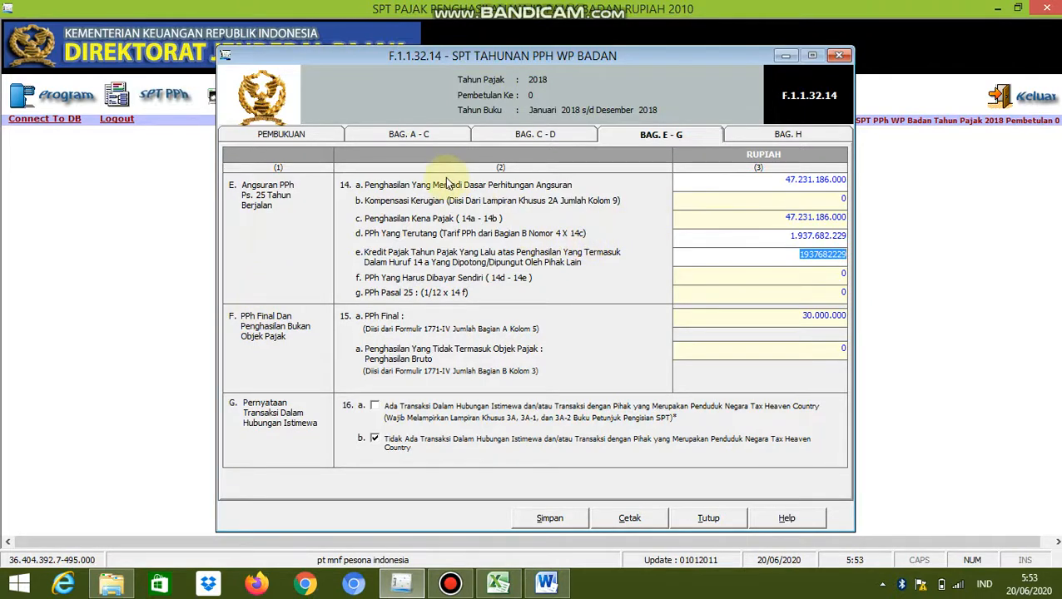
Copy the total tax credit 827.560.710 from line 8c of part A - C over the amount on line 14e of part E - G
{"action": "left_click", "coordinate": [392, 135]}
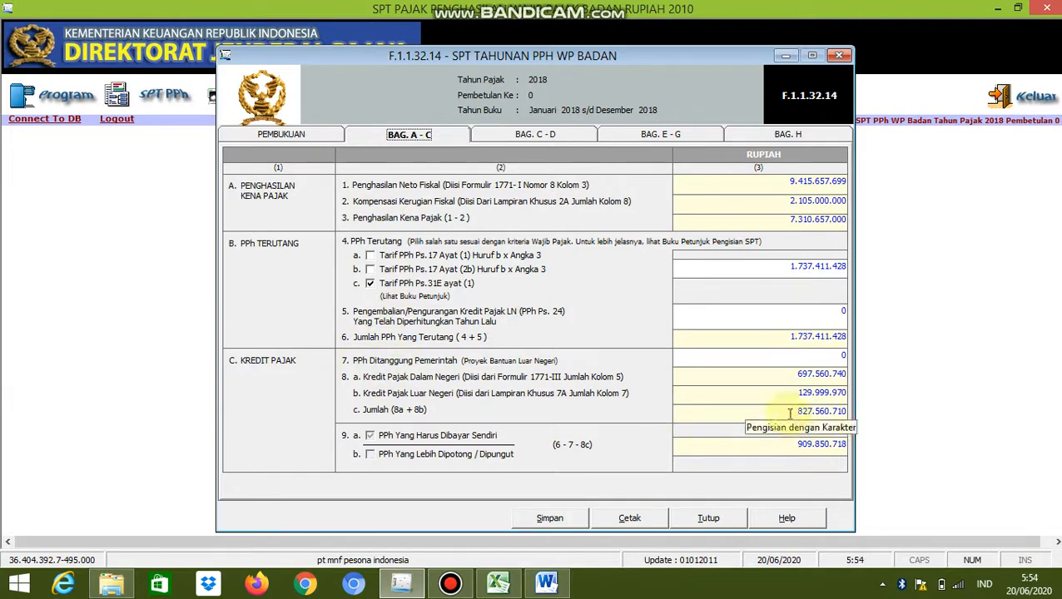
{"action": "left_click_drag", "start_coordinate": [790, 413], "coordinate": [847, 413]}
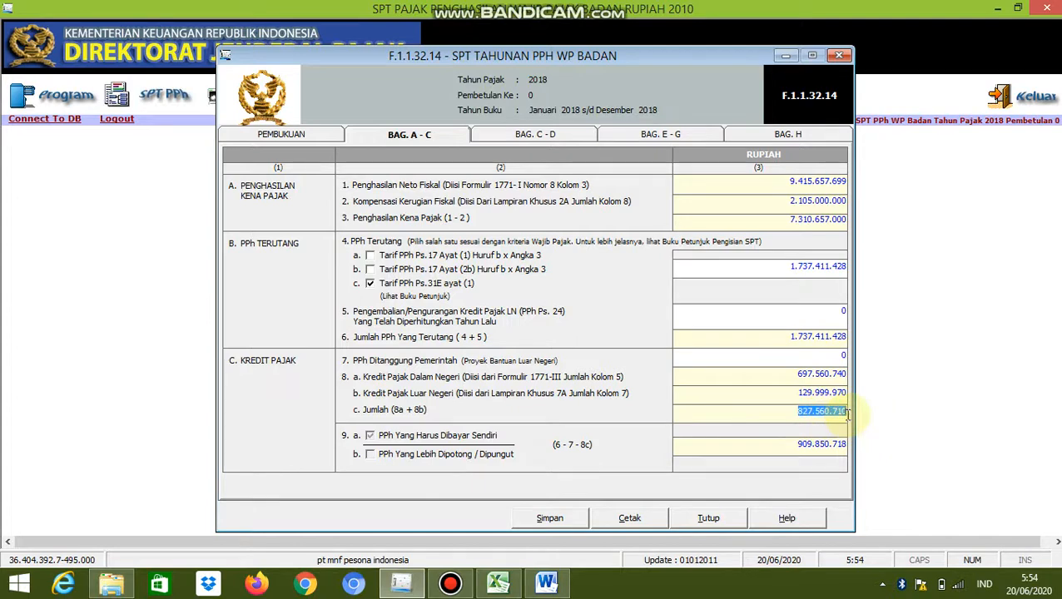
{"action": "left_click", "coordinate": [703, 138]}
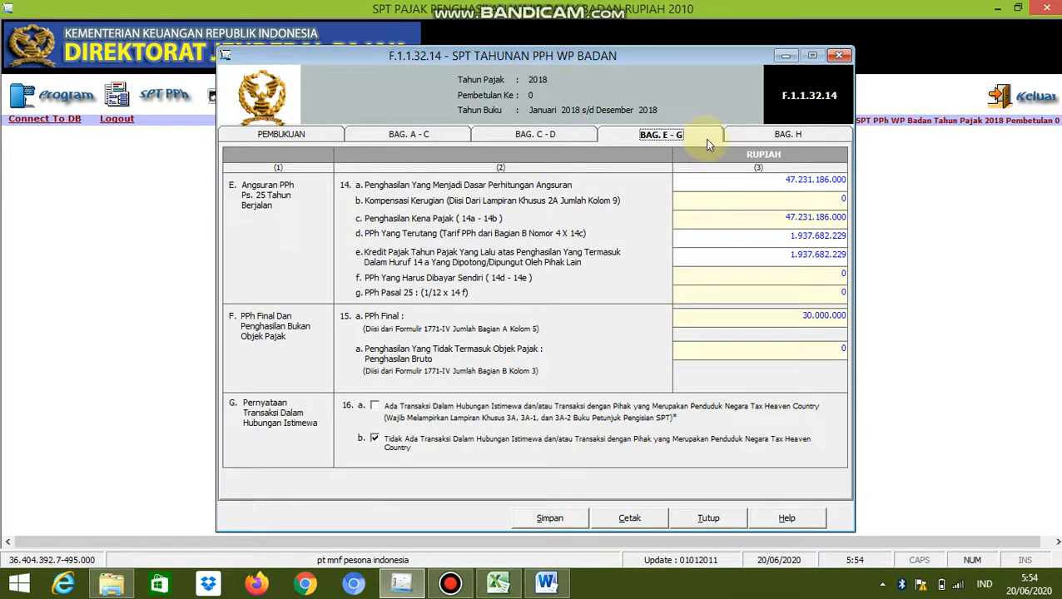
{"action": "left_click", "coordinate": [809, 260]}
{"action": "key", "text": "BackSpace"}
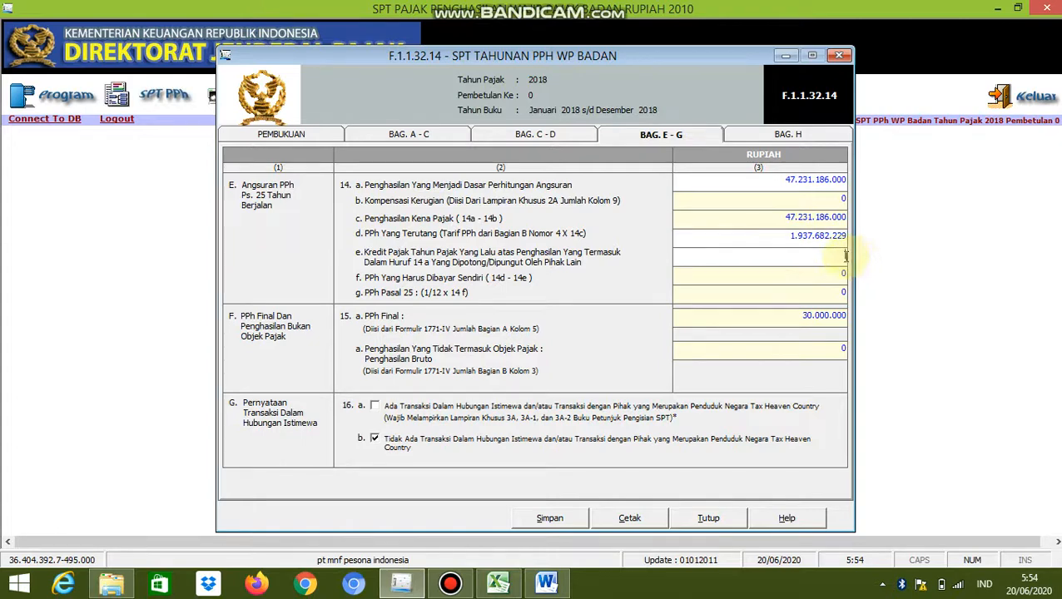
{"action": "right_click", "coordinate": [844, 256]}
{"action": "left_click", "coordinate": [883, 325]}
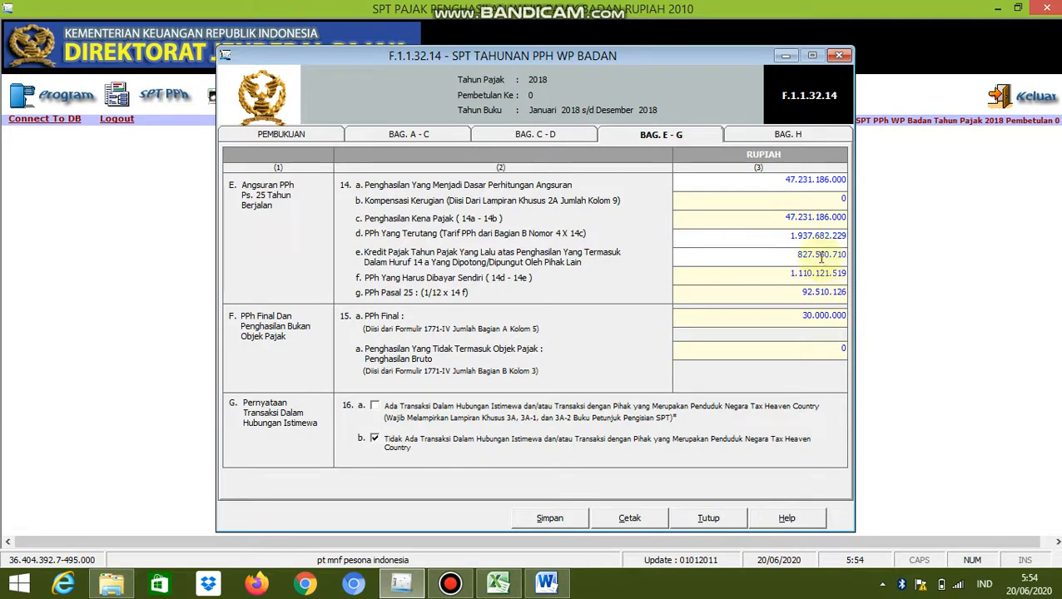
Check the report date in part H, keeping 30/04/2018, then save the annual return and close the form
{"action": "left_click", "coordinate": [767, 136]}
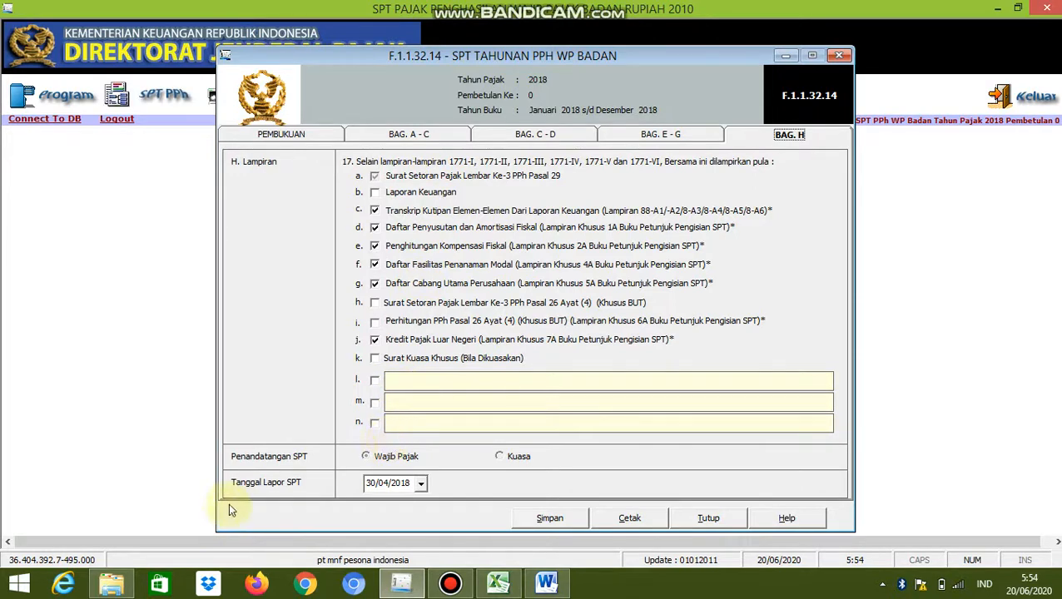
{"action": "left_click", "coordinate": [422, 483]}
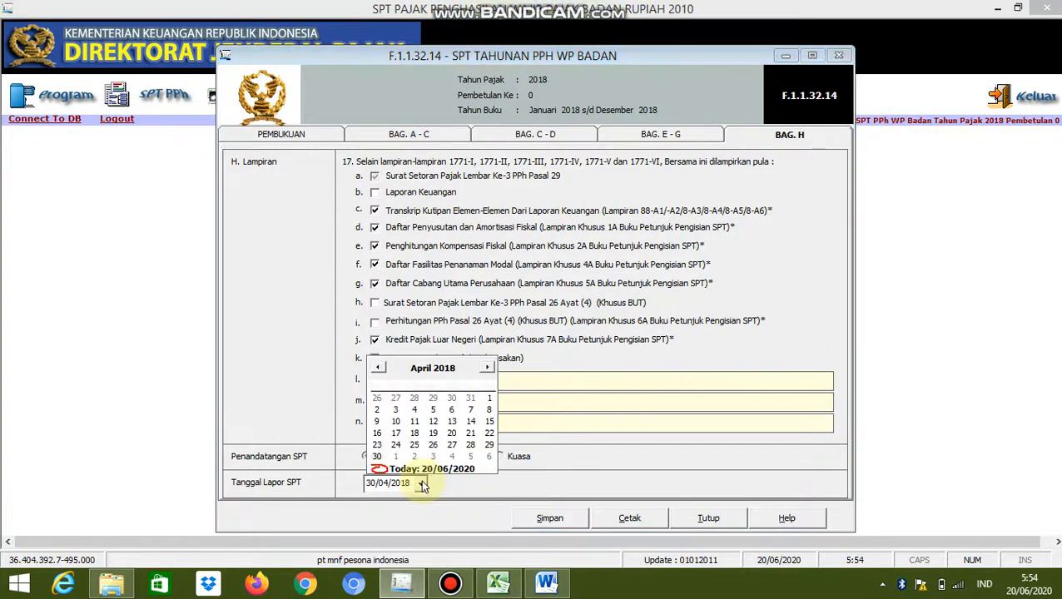
{"action": "left_click", "coordinate": [422, 484]}
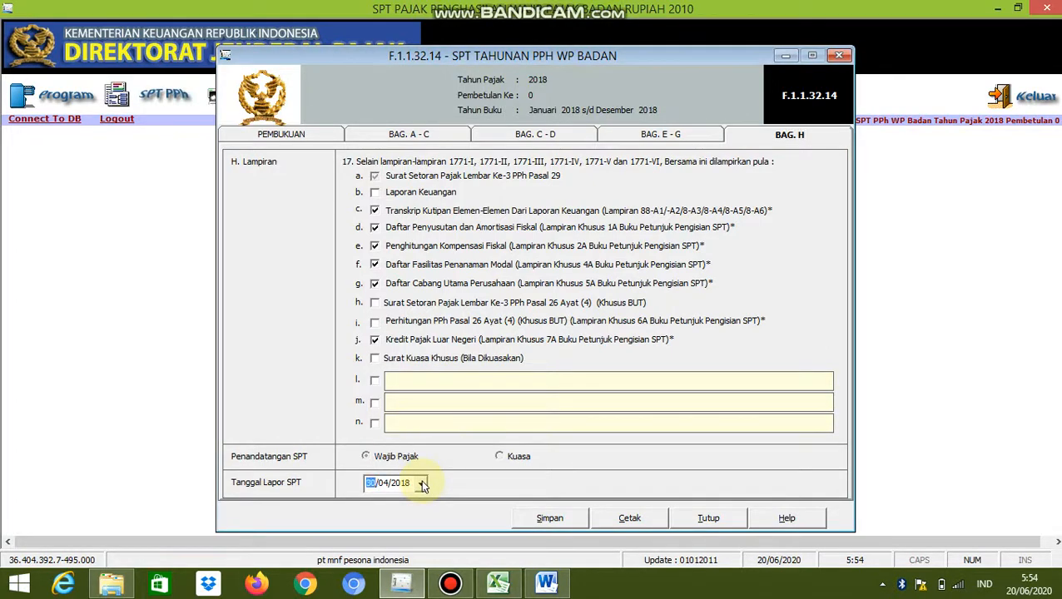
{"action": "left_click", "coordinate": [549, 518]}
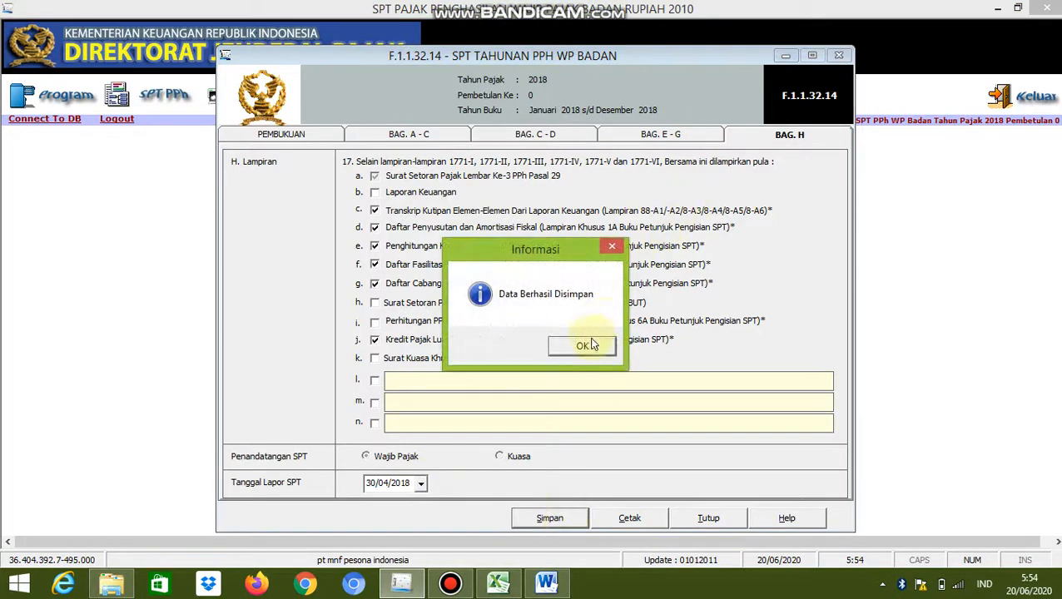
{"action": "left_click", "coordinate": [585, 346]}
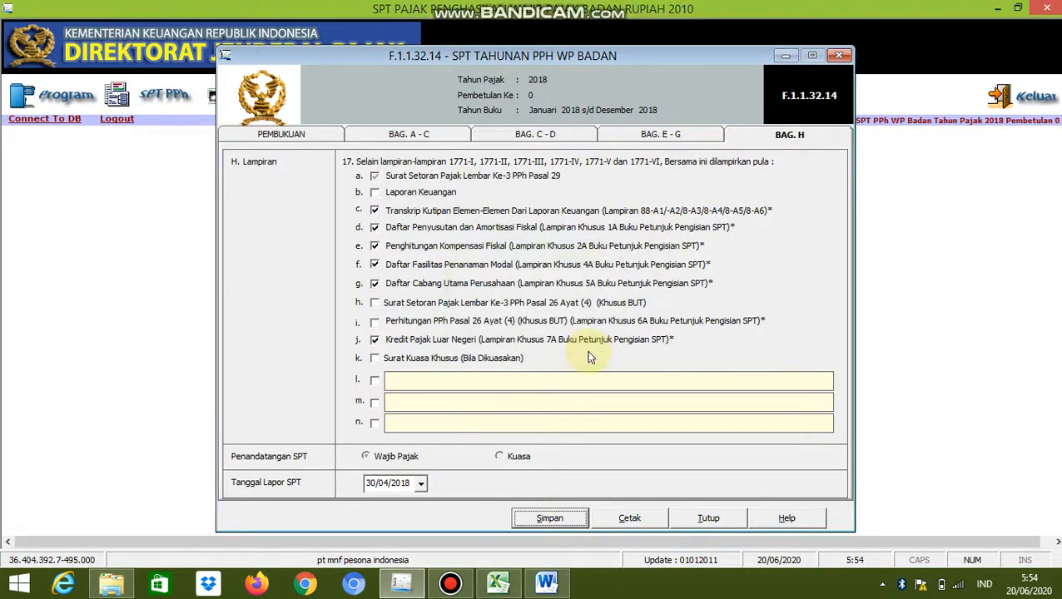
{"action": "left_click", "coordinate": [729, 516]}
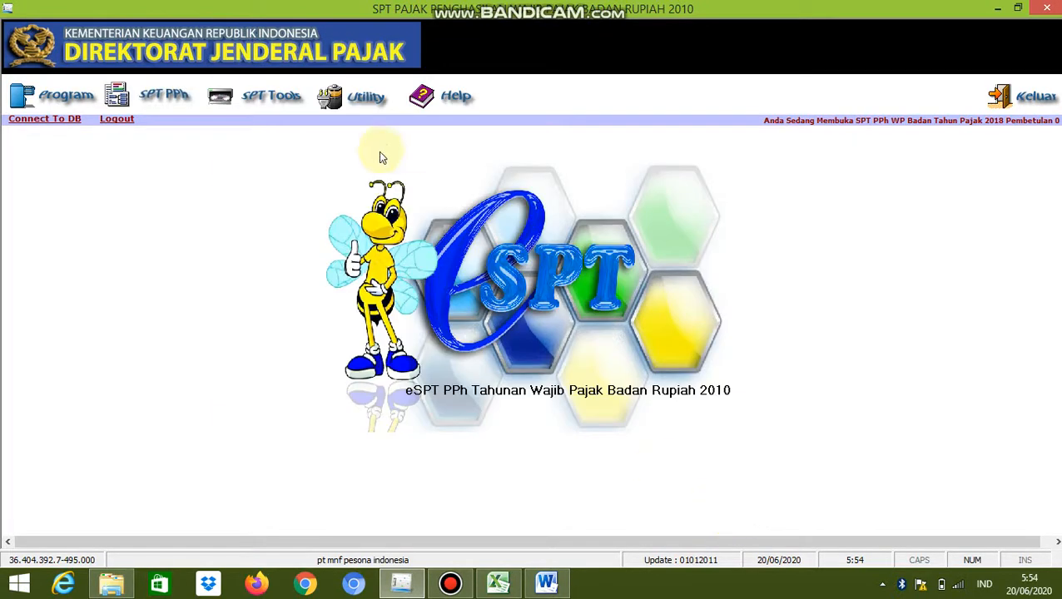
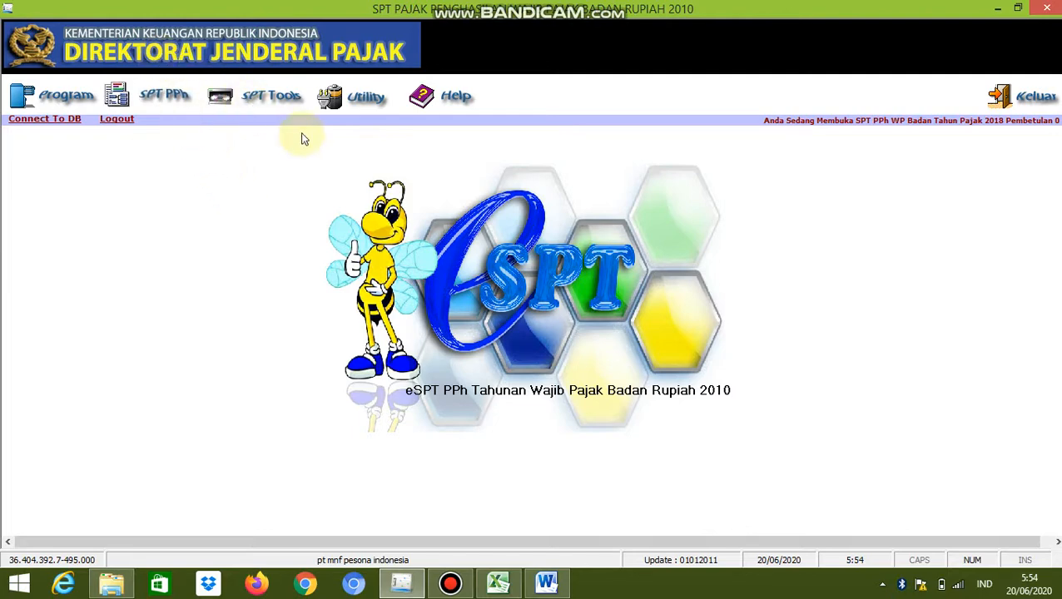
Start a new tax payment slip (SSP) in the Daftar Surat Setoran Pajak with deposit type code 200, Tahunan PPh Badan
{"action": "left_click", "coordinate": [165, 97]}
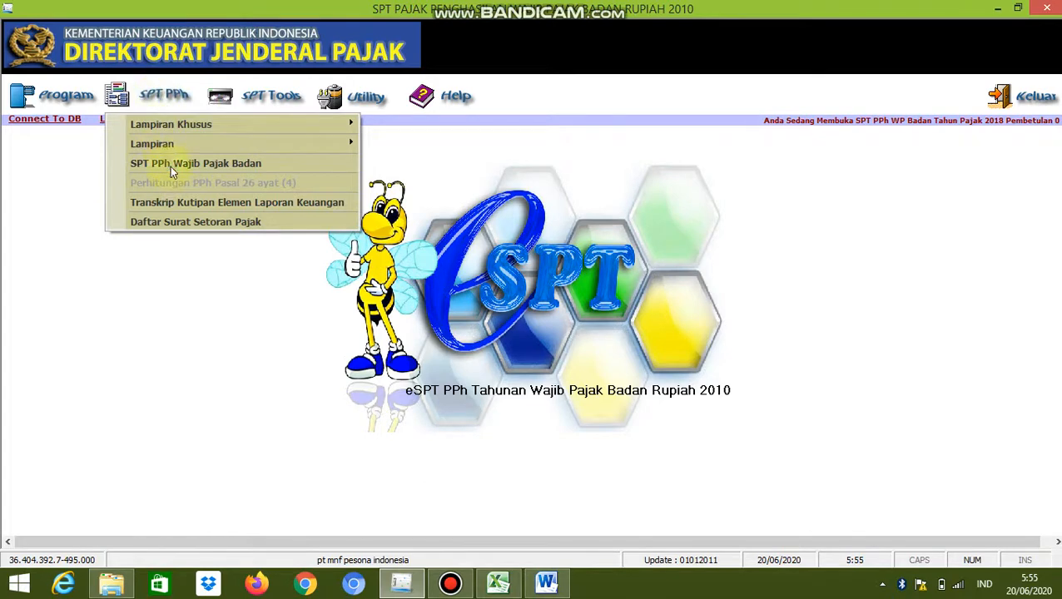
{"action": "left_click", "coordinate": [178, 222]}
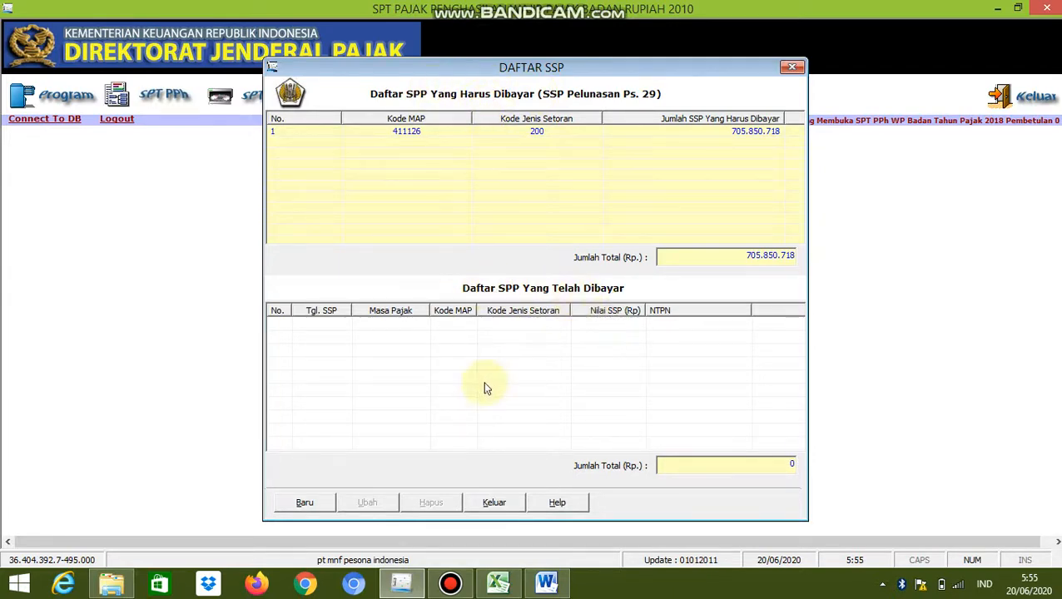
{"action": "left_click", "coordinate": [304, 503]}
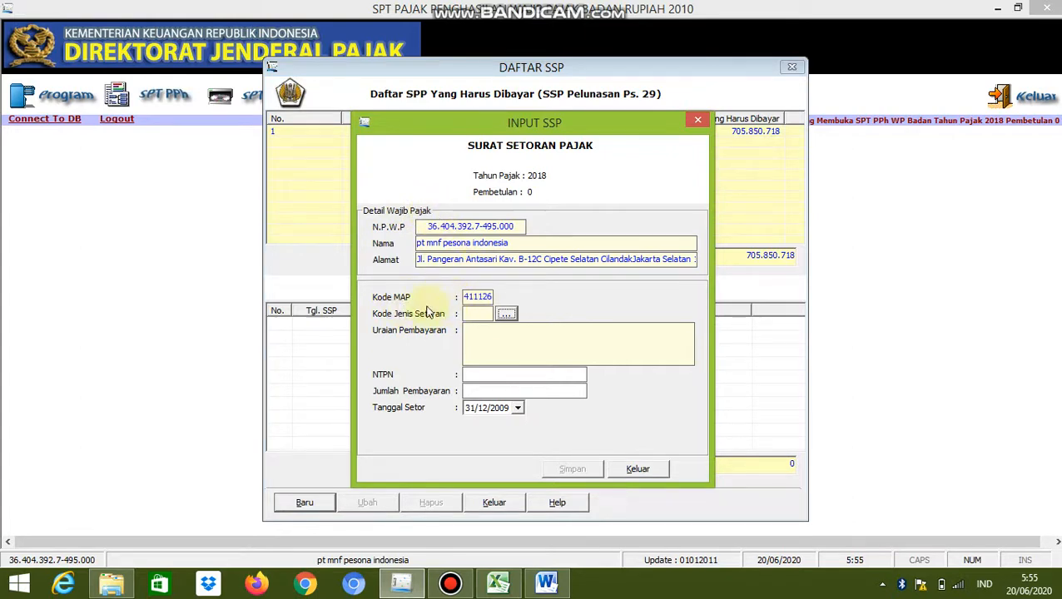
{"action": "left_click", "coordinate": [506, 313]}
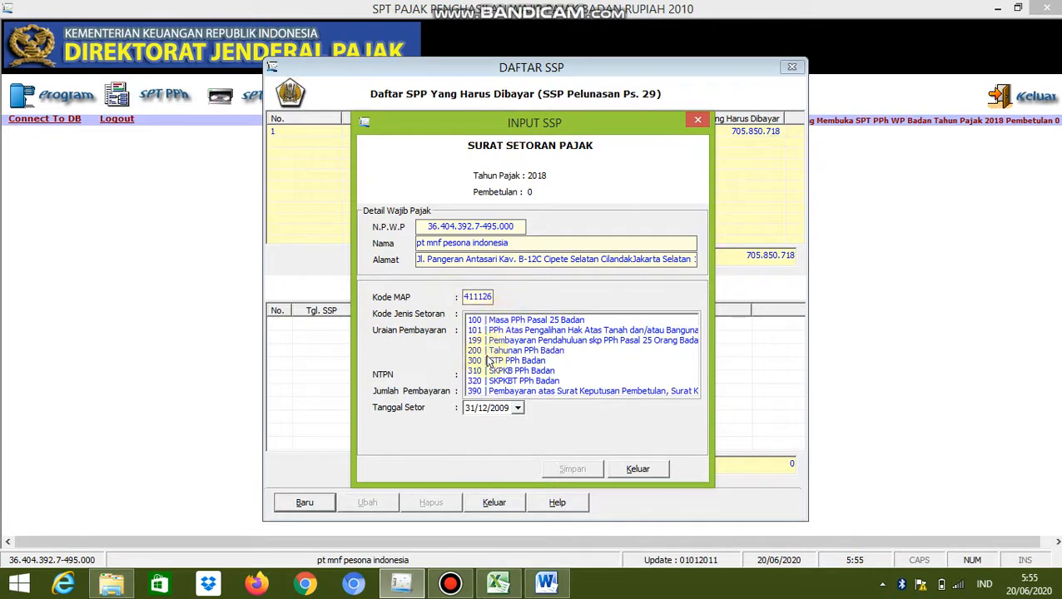
{"action": "left_click", "coordinate": [491, 350]}
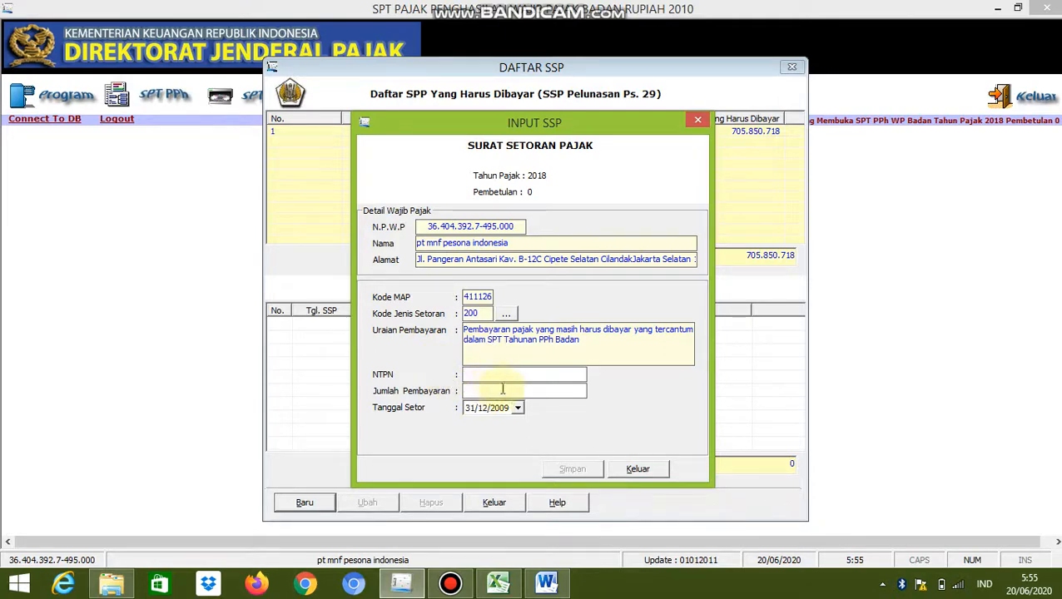
Switch to Excel and enter a sample NTPN transaction number in cell F104, beside the pph 25 calculation
{"action": "left_click", "coordinate": [497, 585]}
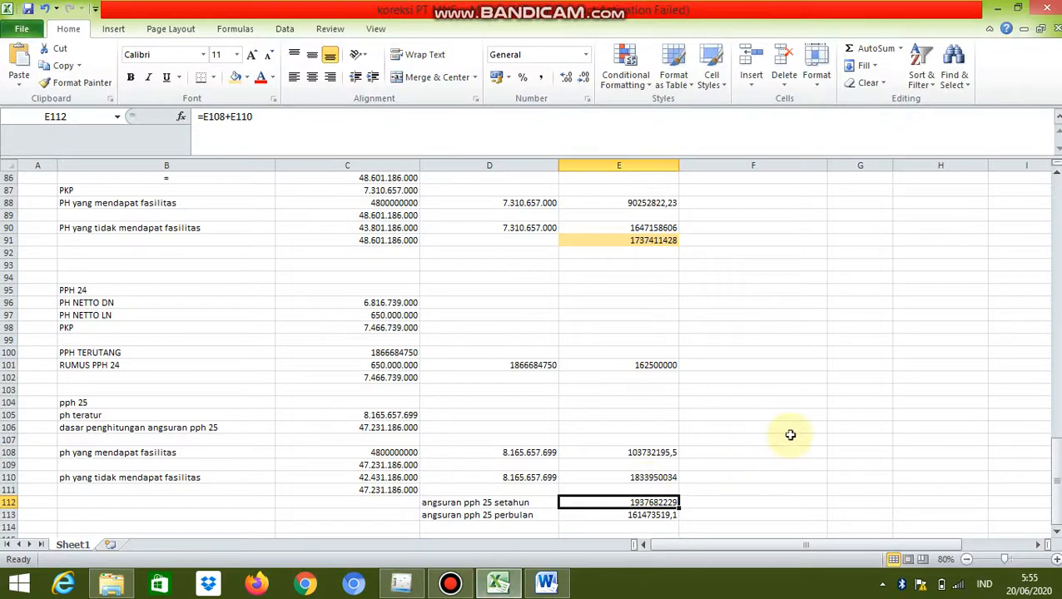
{"action": "left_click", "coordinate": [777, 404]}
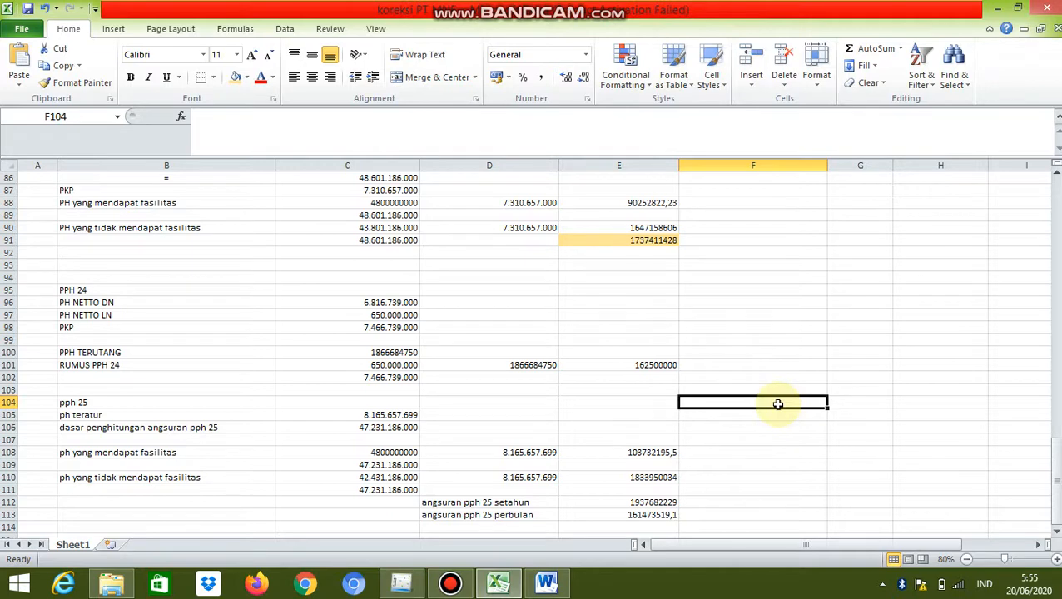
{"action": "type", "text": "ABC"}
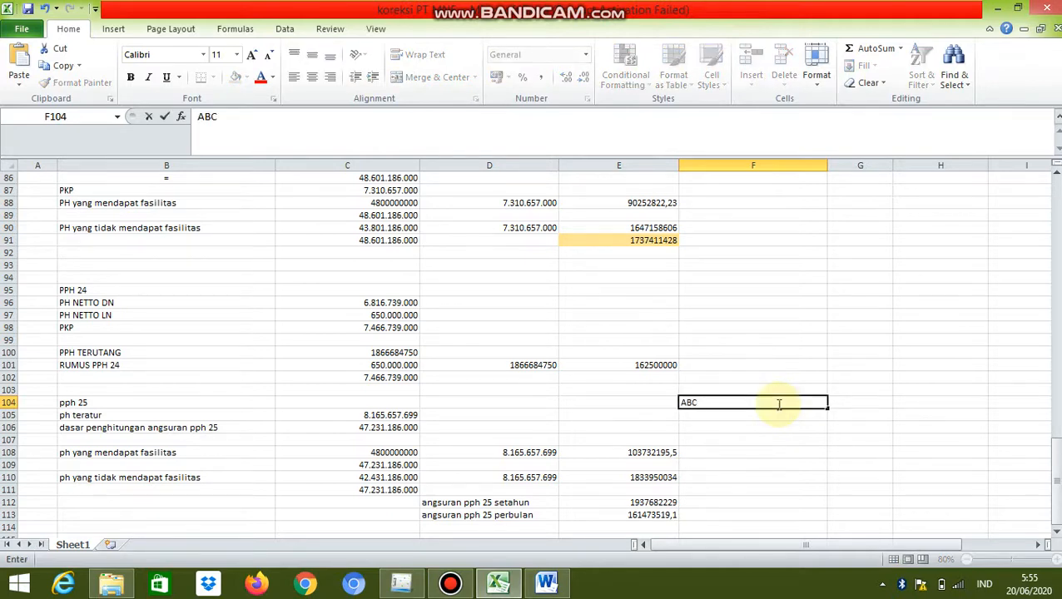
{"action": "type", "text": "DFGHTYU10"}
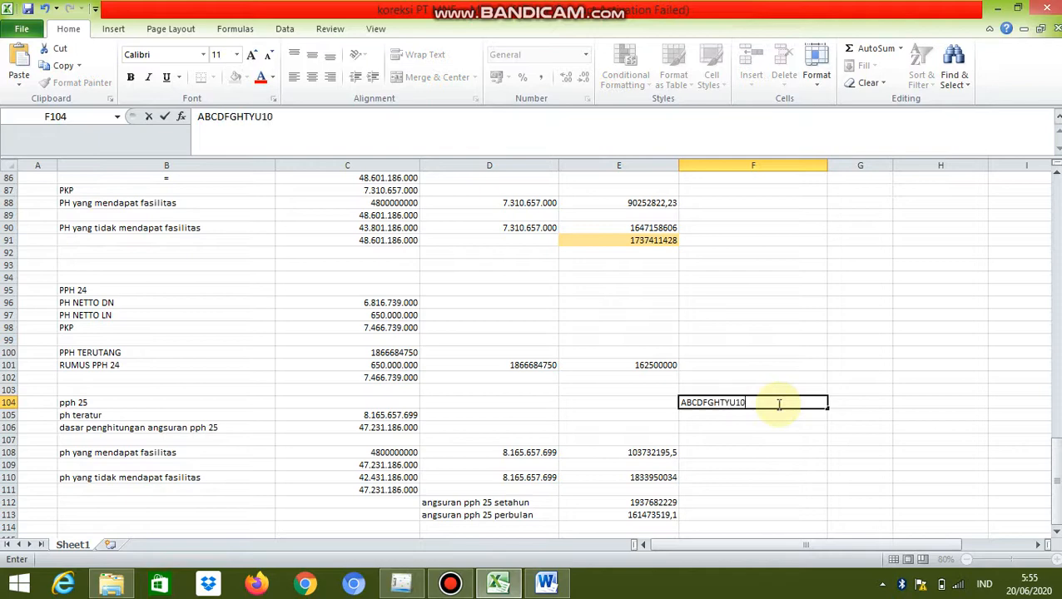
{"action": "type", "text": "2765"}
{"action": "key", "text": "Return"}
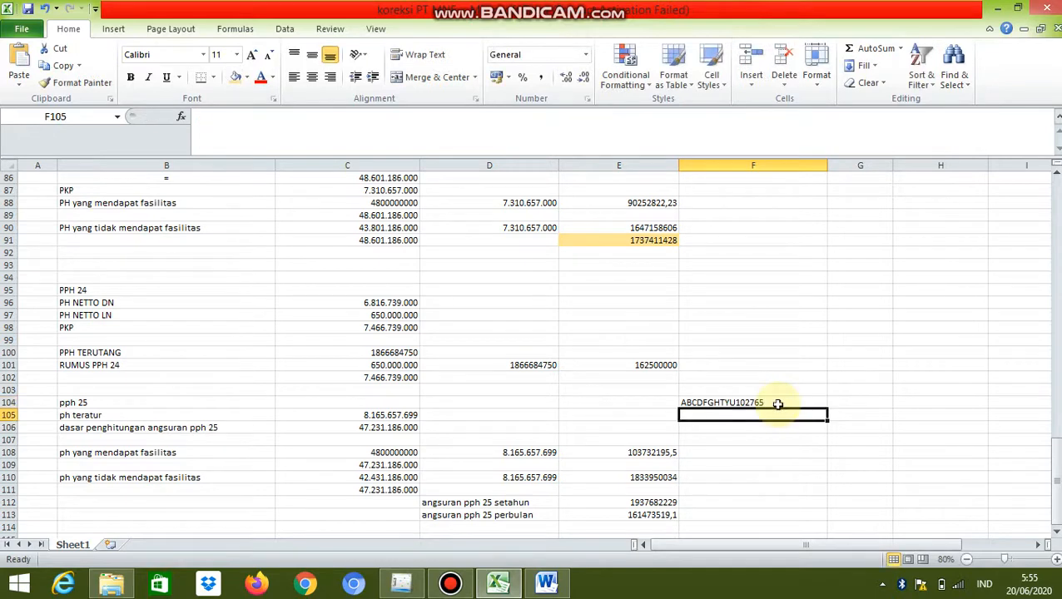
Copy the transaction number from Excel cell F104 into the NTPN field of the payment slip in eSPT
{"action": "left_click", "coordinate": [777, 403]}
{"action": "key", "text": "ctrl+c"}
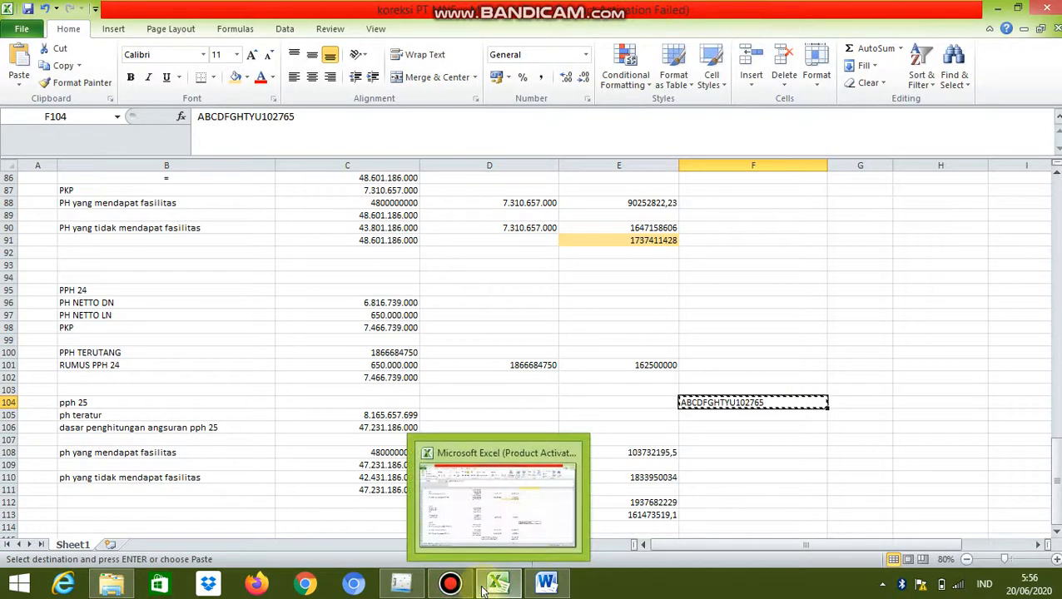
{"action": "left_click", "coordinate": [401, 584]}
{"action": "left_click", "coordinate": [477, 374]}
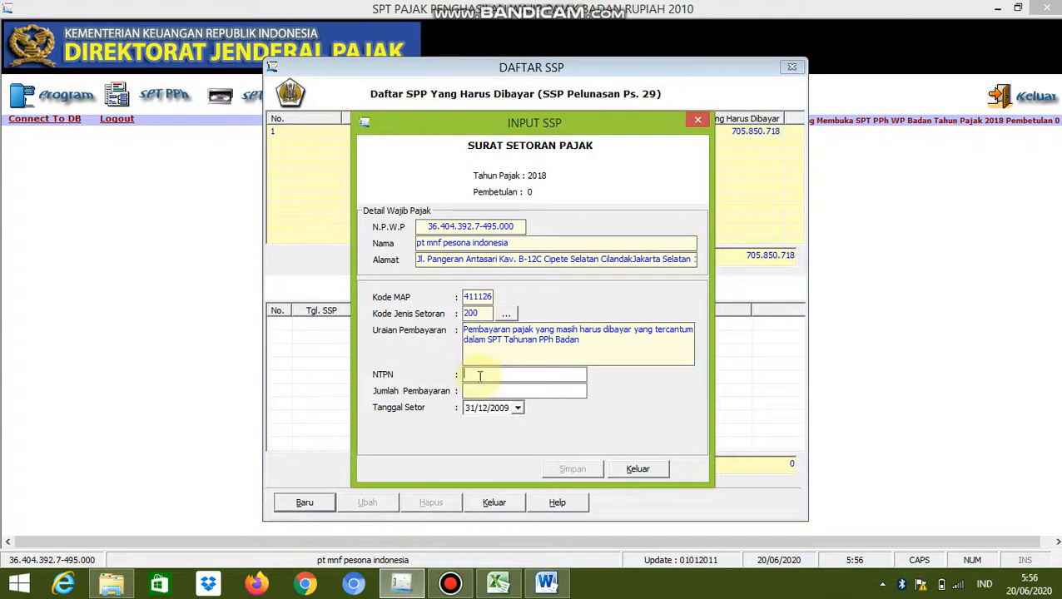
{"action": "right_click", "coordinate": [480, 376]}
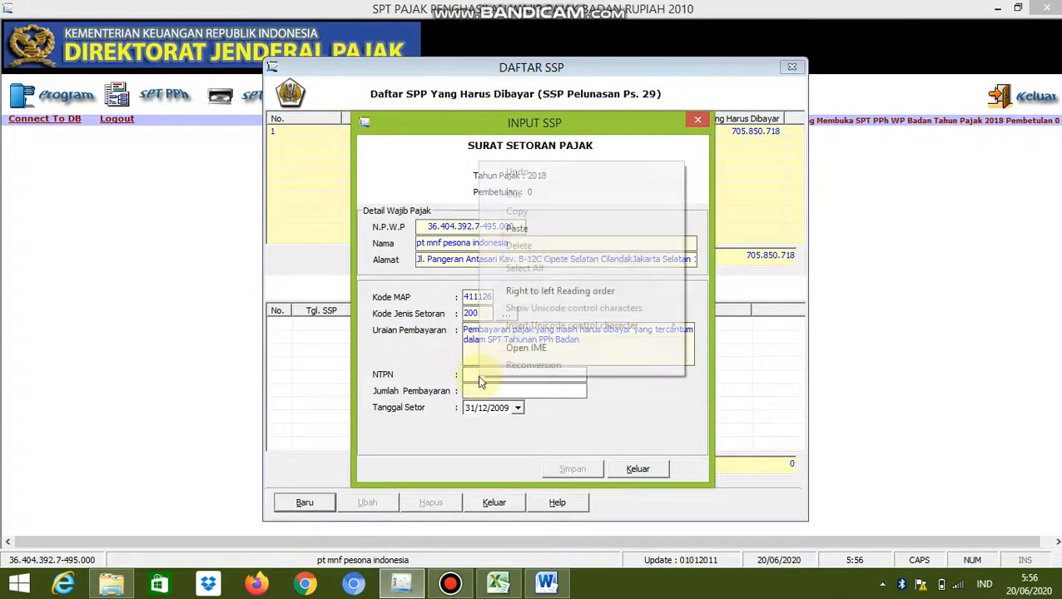
{"action": "left_click", "coordinate": [515, 228]}
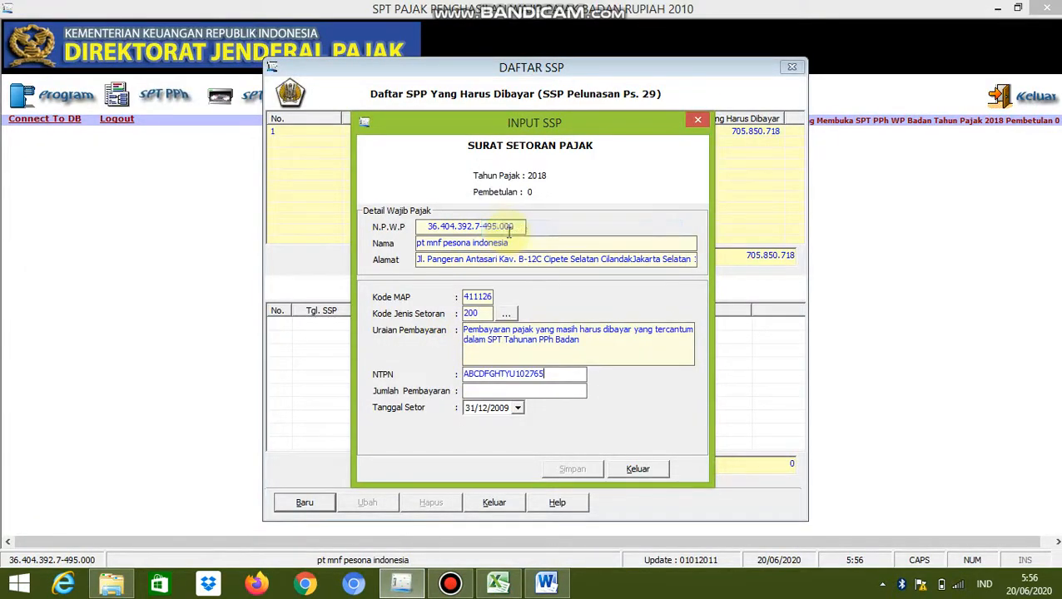
Move the slip dialog clear of the amount due and set Jumlah Pembayaran to 705.850.718
{"action": "left_click", "coordinate": [482, 390]}
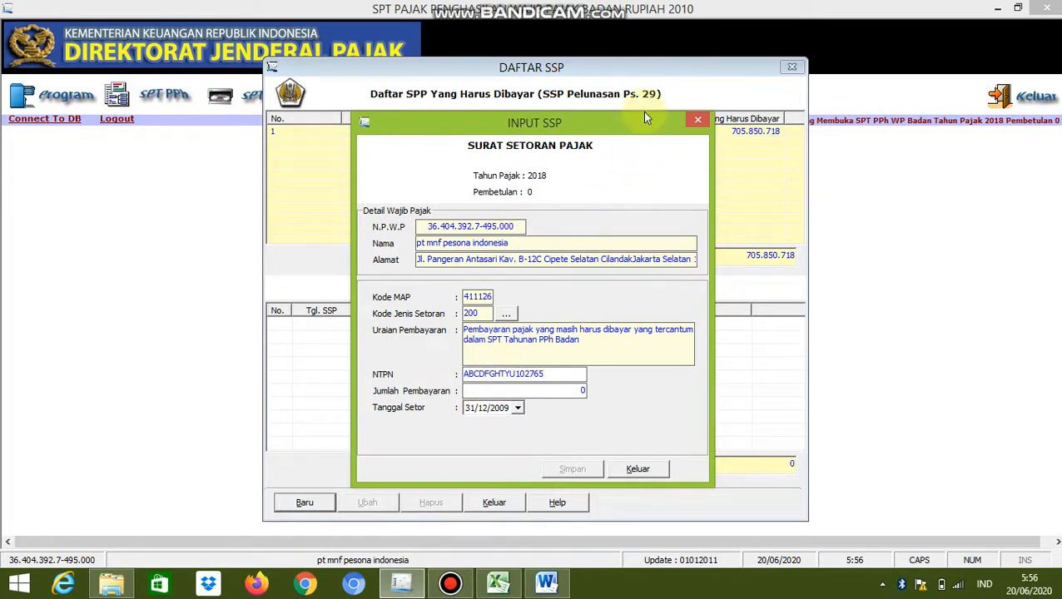
{"action": "left_click_drag", "start_coordinate": [646, 118], "coordinate": [620, 148]}
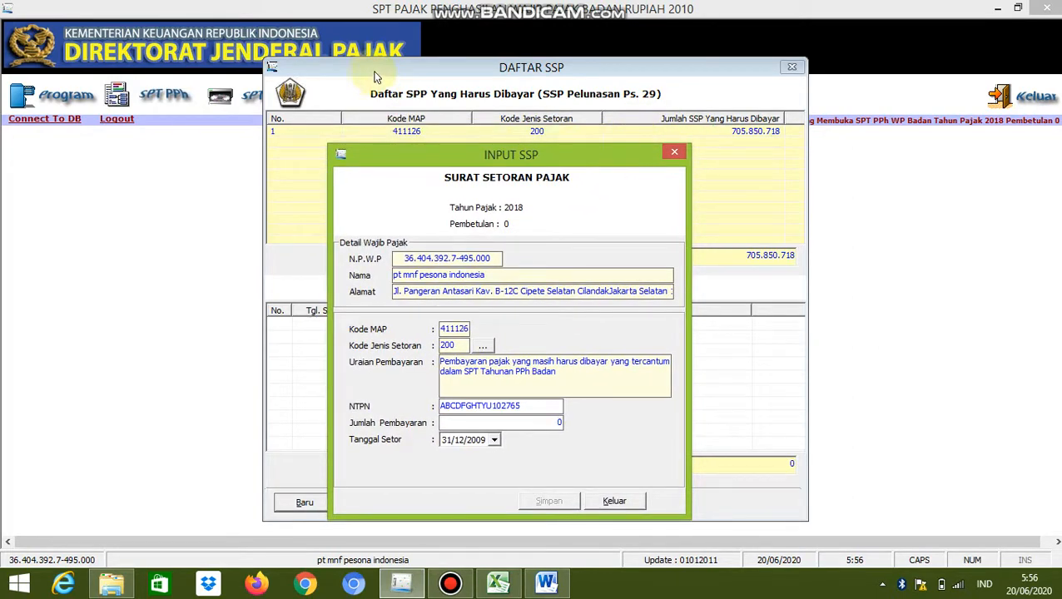
{"action": "double_click", "coordinate": [559, 422]}
{"action": "key", "text": "BackSpace"}
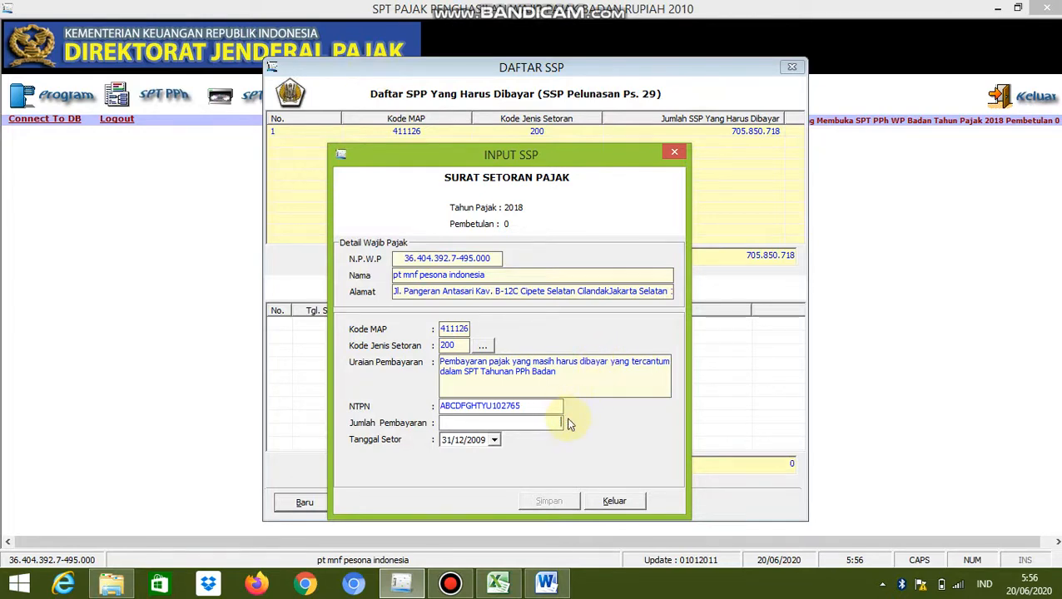
{"action": "type", "text": "705850"}
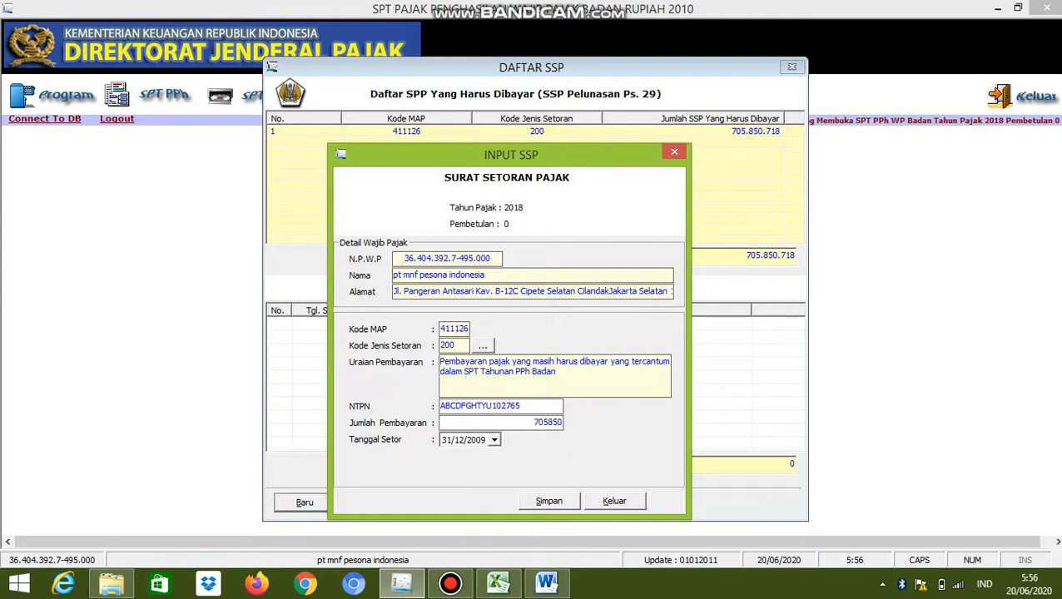
{"action": "type", "text": "718"}
Set the month of the slip's deposit date (Tanggal Setor) to 04 and its year to 2019
{"action": "left_click", "coordinate": [459, 444]}
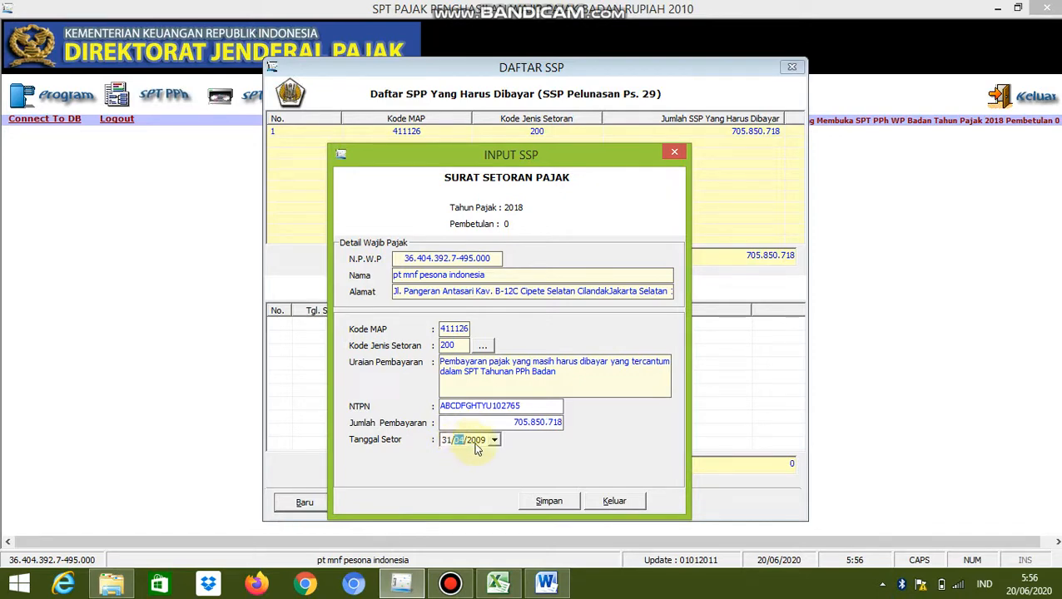
{"action": "left_click", "coordinate": [478, 443]}
{"action": "type", "text": "2019"}
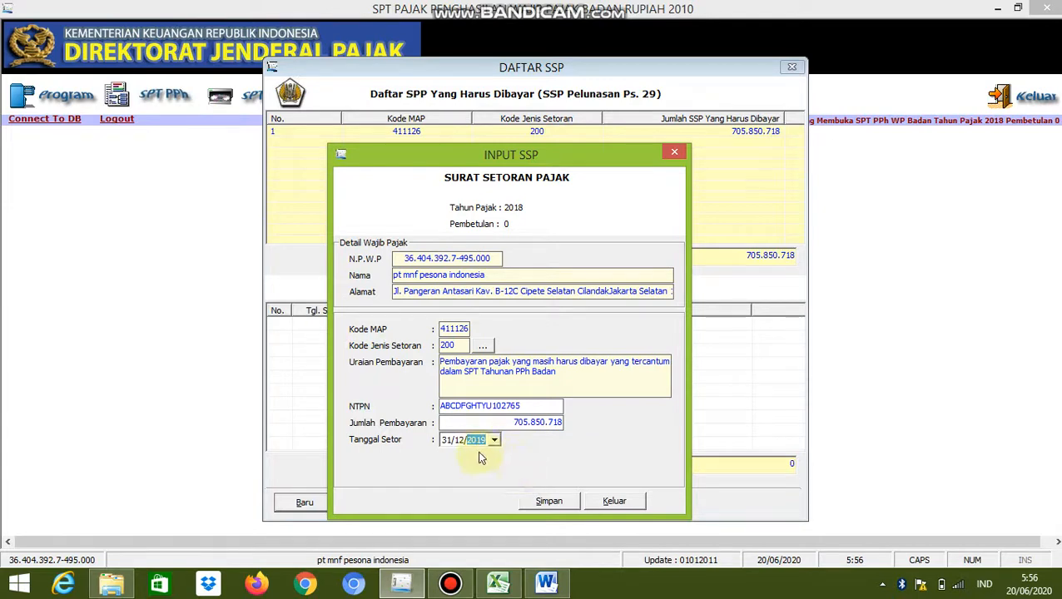
{"action": "left_click", "coordinate": [458, 444]}
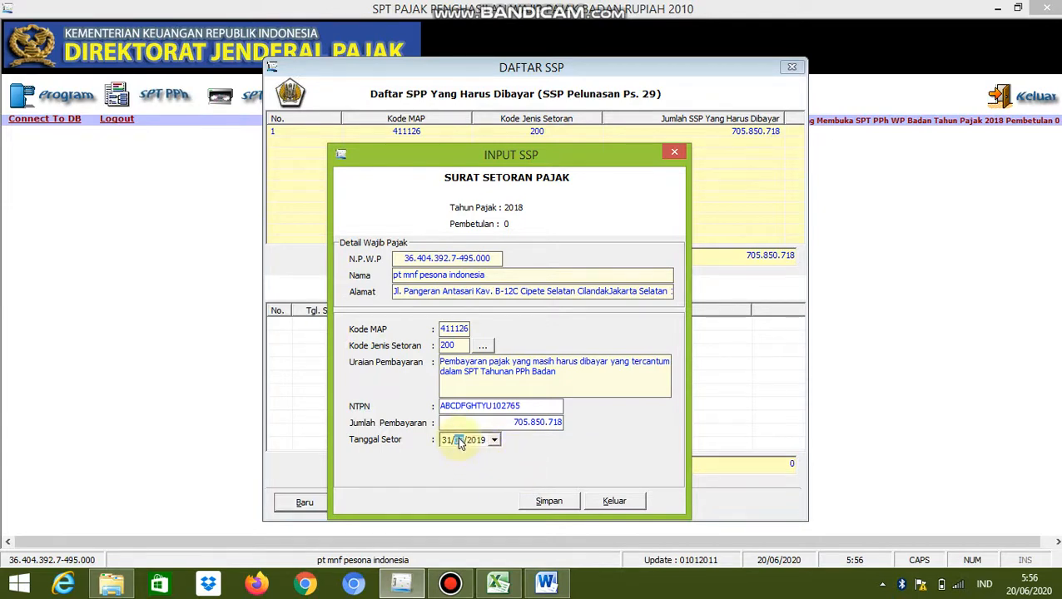
{"action": "type", "text": "04"}
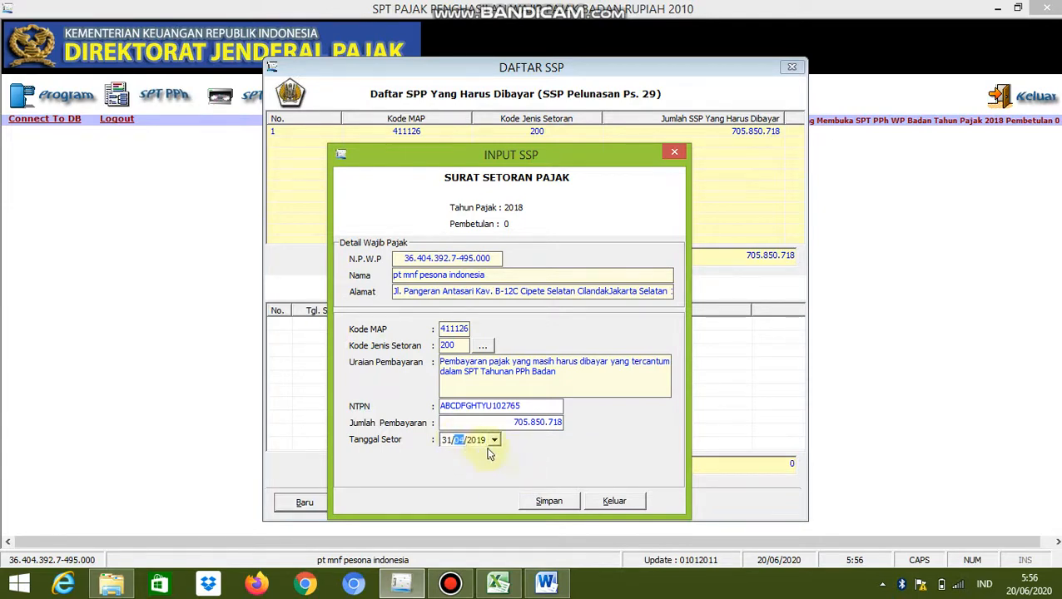
Save the payment slip without recording another one, then close the Daftar SSP
{"action": "left_click", "coordinate": [547, 503]}
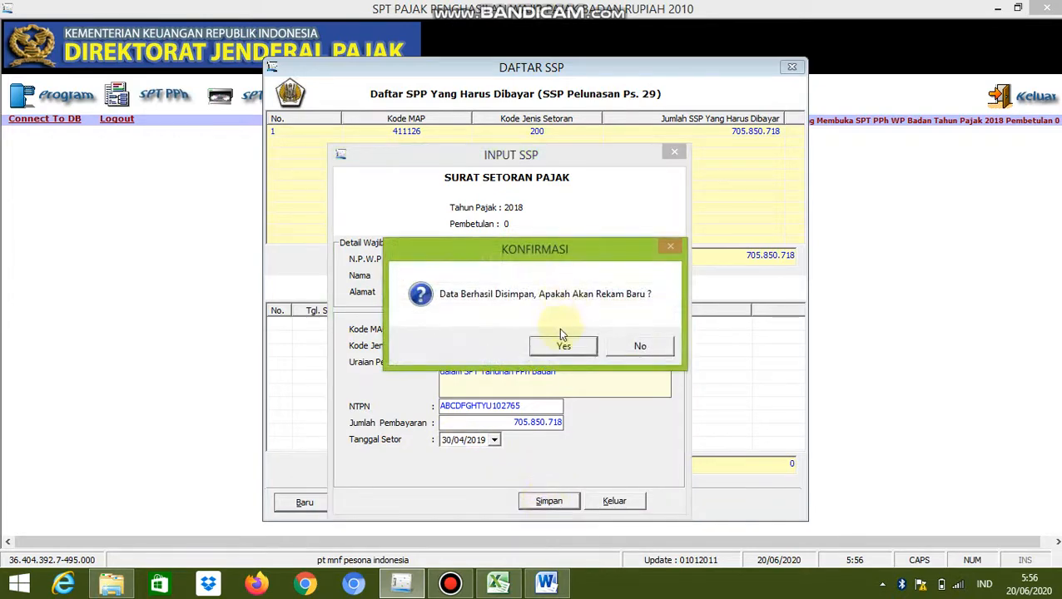
{"action": "left_click", "coordinate": [619, 349]}
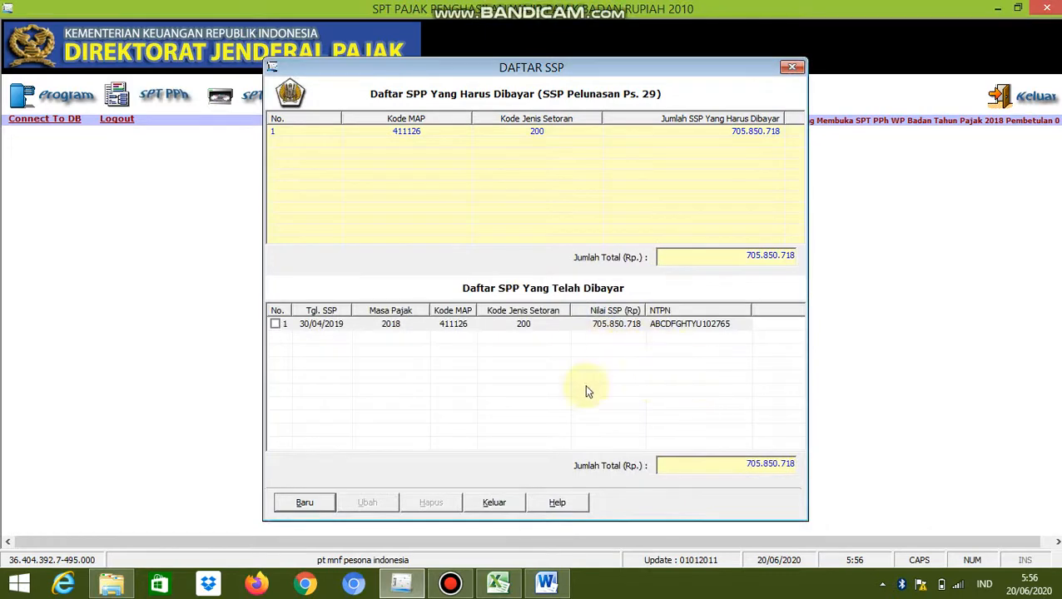
{"action": "left_click", "coordinate": [490, 502]}
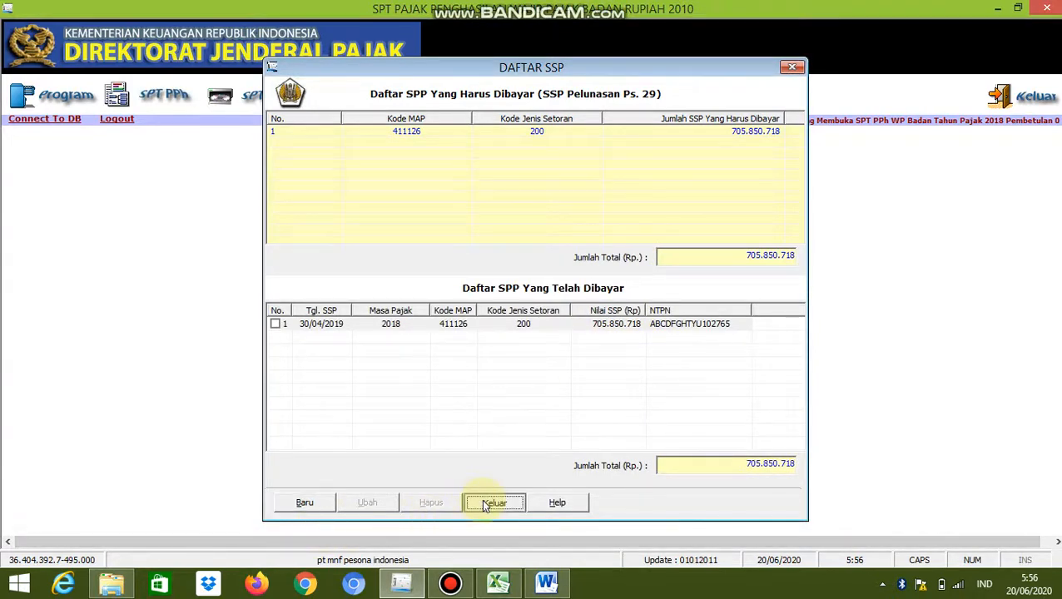
{"action": "mouse_move", "coordinate": [451, 583]}
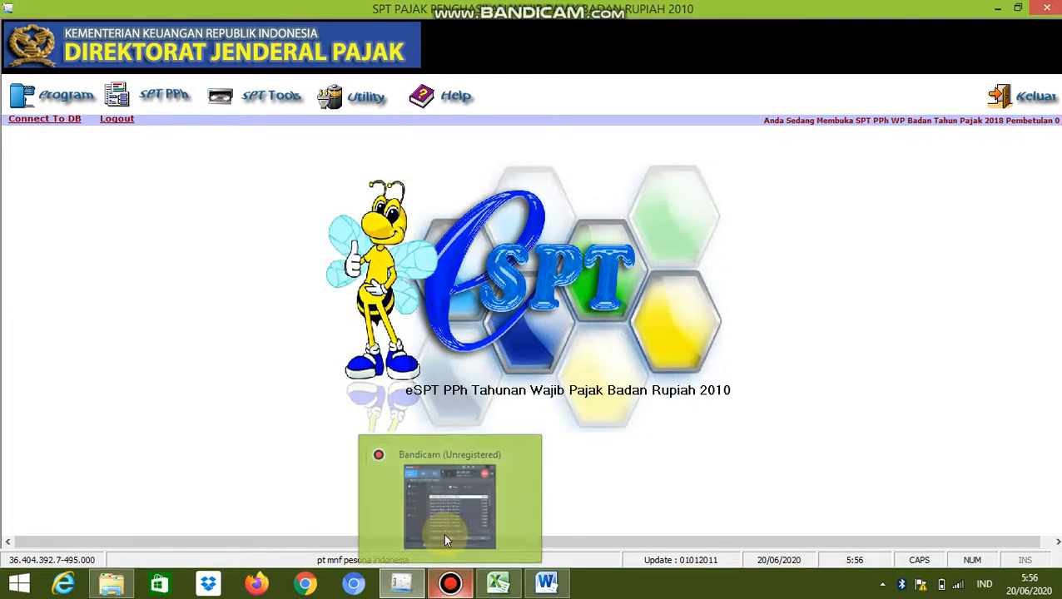
{"action": "left_click", "coordinate": [443, 532]}
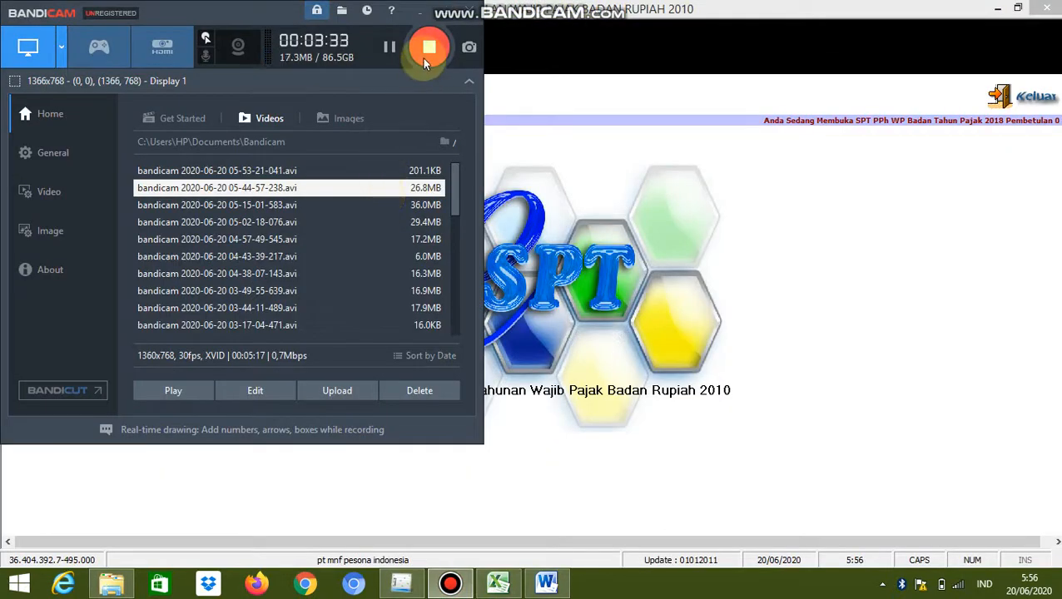